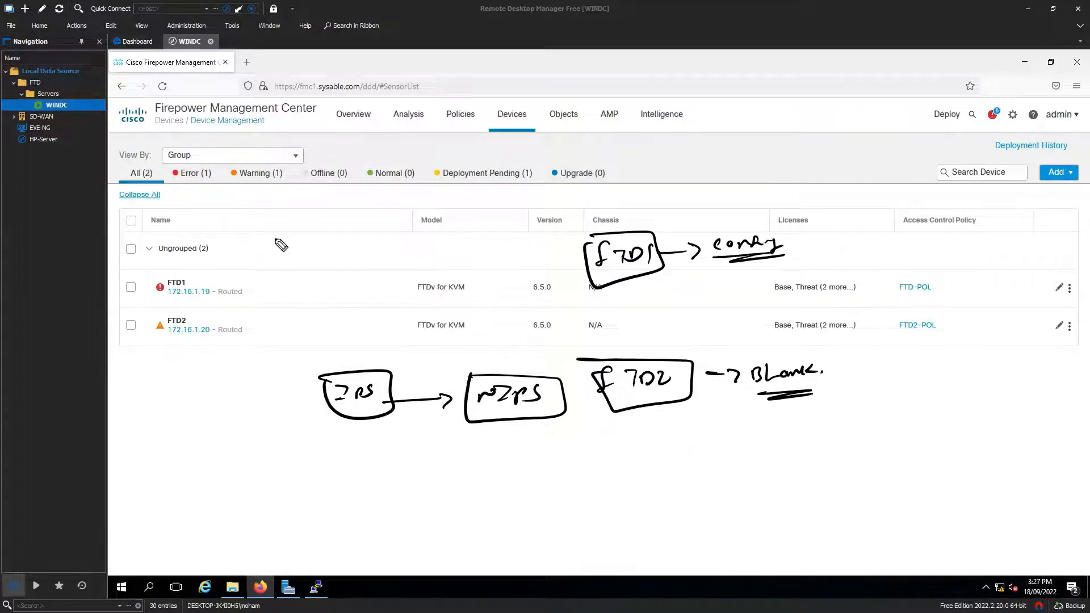
Step: Sketch step one on the device list, noting that the FMC backup covers data
drag(263, 226, 269, 239)
mouse_move(268, 219)
mouse_down()
mouse_move(341, 237)
mouse_move(463, 230)
mouse_up()
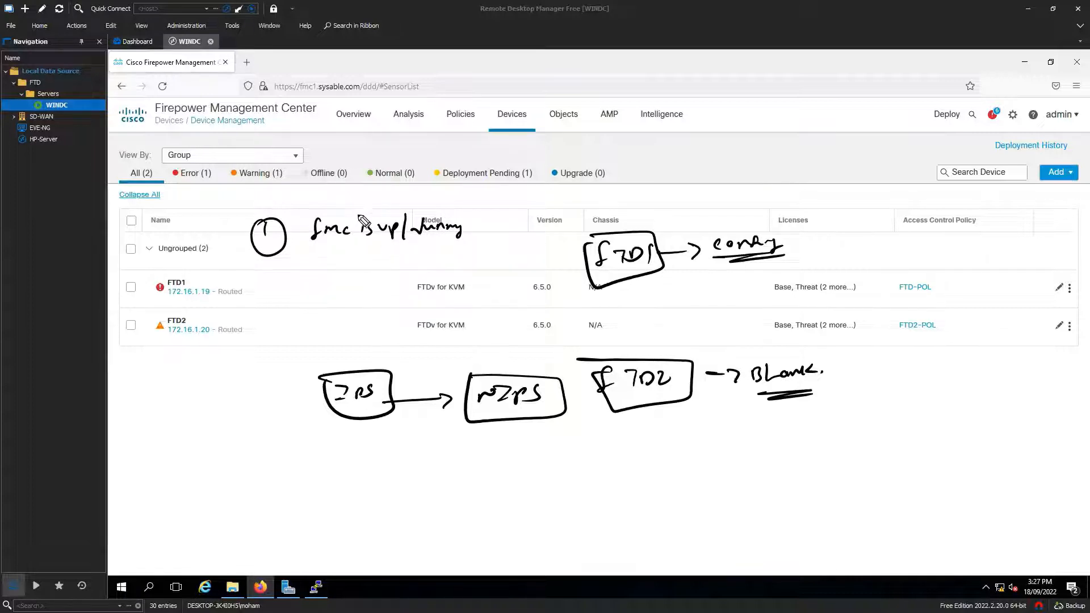
mouse_move(349, 211)
mouse_down()
mouse_move(438, 196)
mouse_move(457, 204)
mouse_up()
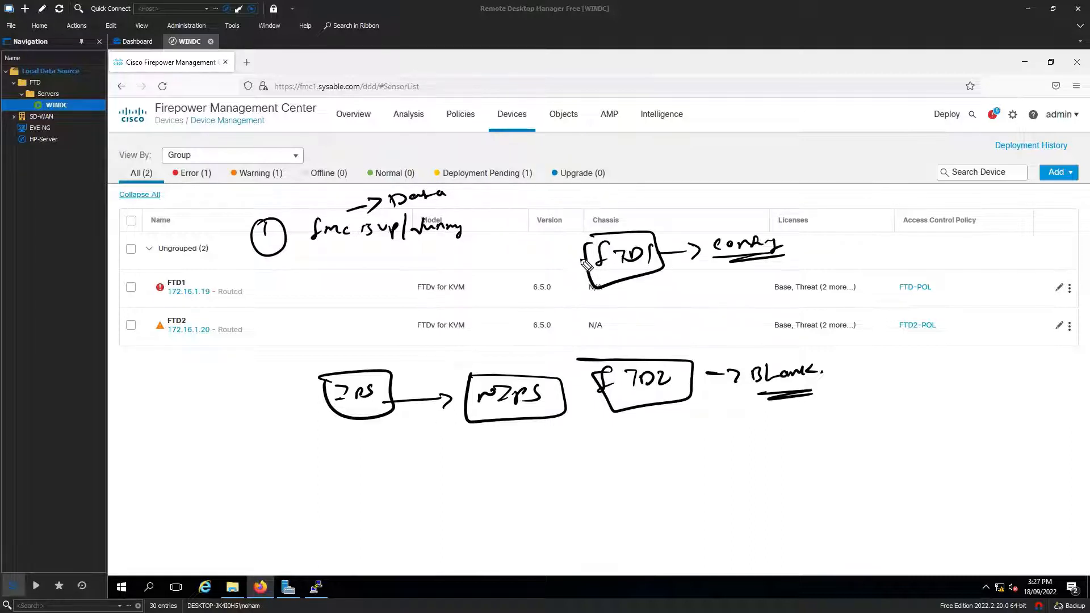
Step: Link FTD1 to FTD2, add step two, and draw an export arrow from FTD1
mouse_move(587, 263)
mouse_down()
mouse_move(561, 326)
mouse_move(585, 358)
mouse_move(550, 364)
mouse_up()
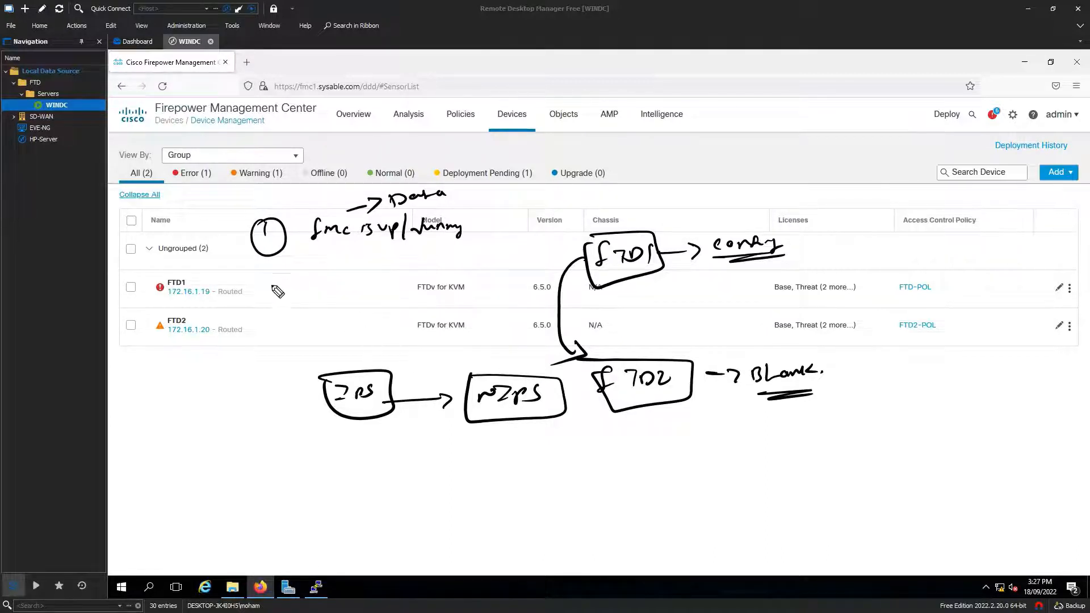
drag(264, 284, 284, 309)
mouse_move(320, 272)
mouse_down()
mouse_move(316, 301)
mouse_move(359, 280)
mouse_move(330, 302)
mouse_move(355, 296)
mouse_up()
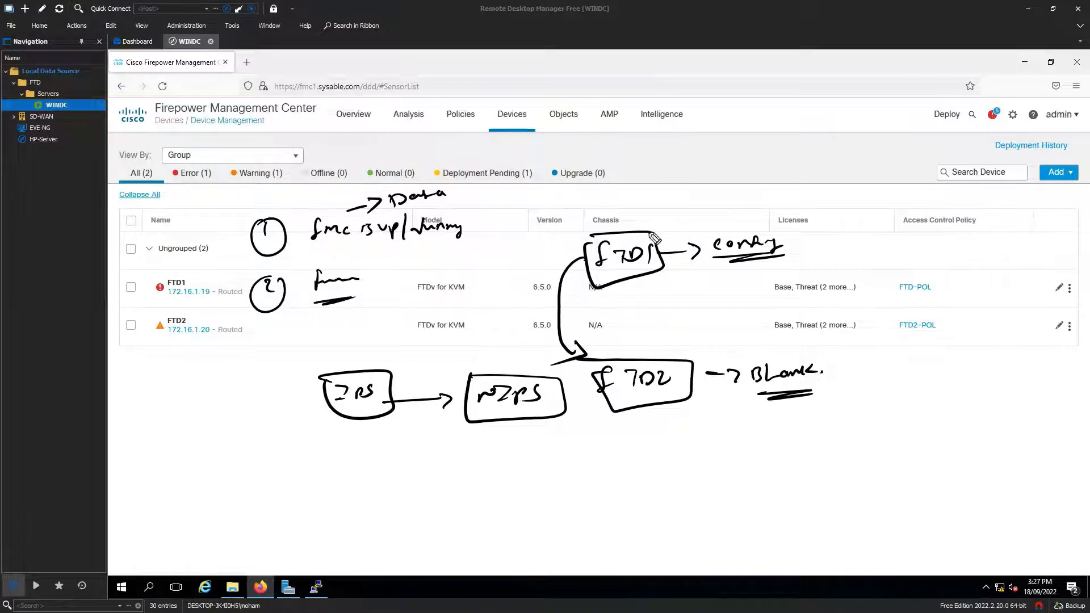
drag(642, 239, 684, 219)
mouse_move(669, 217)
mouse_down()
mouse_move(681, 230)
mouse_move(699, 213)
mouse_up()
mouse_move(712, 200)
mouse_down()
mouse_move(767, 193)
mouse_move(763, 207)
mouse_move(779, 206)
mouse_up()
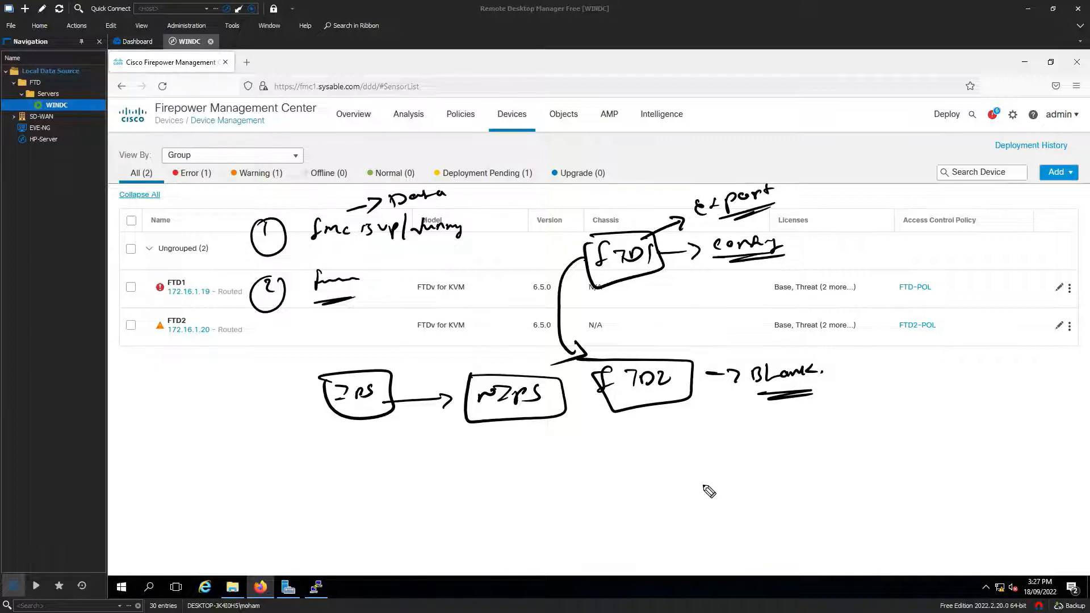
Step: Write Site on the right and box it, connected to a boxed fmc label above
mouse_move(1014, 433)
mouse_down()
mouse_move(997, 454)
mouse_move(1026, 452)
mouse_up()
drag(1028, 446, 1042, 449)
mouse_move(977, 423)
mouse_down()
mouse_move(990, 432)
mouse_move(972, 483)
mouse_up()
drag(1013, 423, 1013, 374)
mouse_move(985, 339)
mouse_down()
mouse_move(971, 370)
mouse_move(1026, 358)
mouse_up()
mouse_move(949, 328)
mouse_down()
mouse_move(1050, 365)
mouse_move(971, 389)
mouse_up()
drag(961, 336, 971, 389)
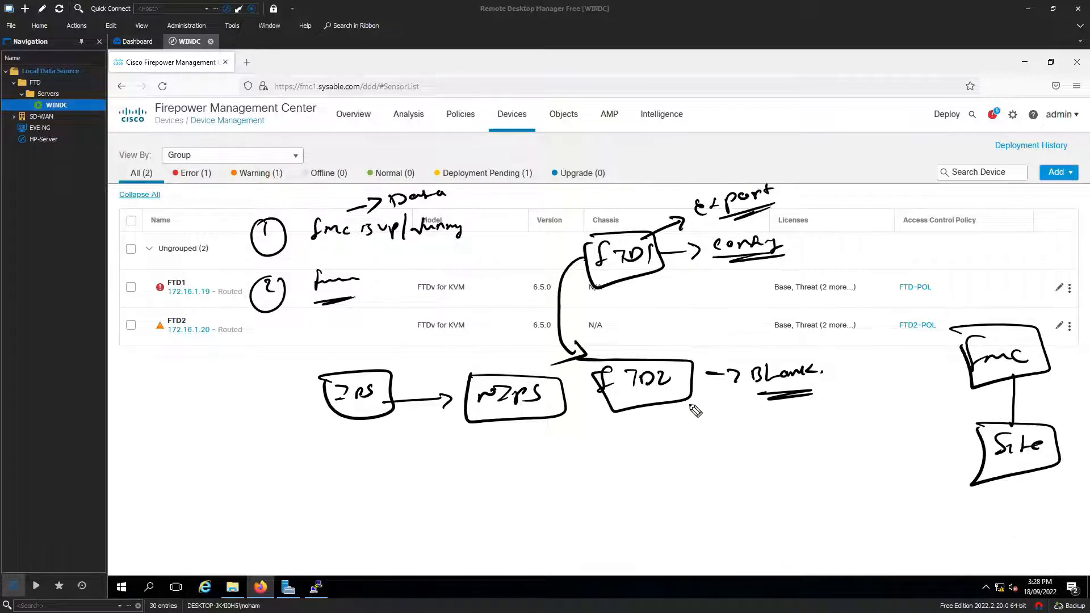
Step: Underline FTD1 and Site, finish export, and add a boxed fmc label above it
drag(599, 278, 624, 276)
drag(992, 470, 1019, 466)
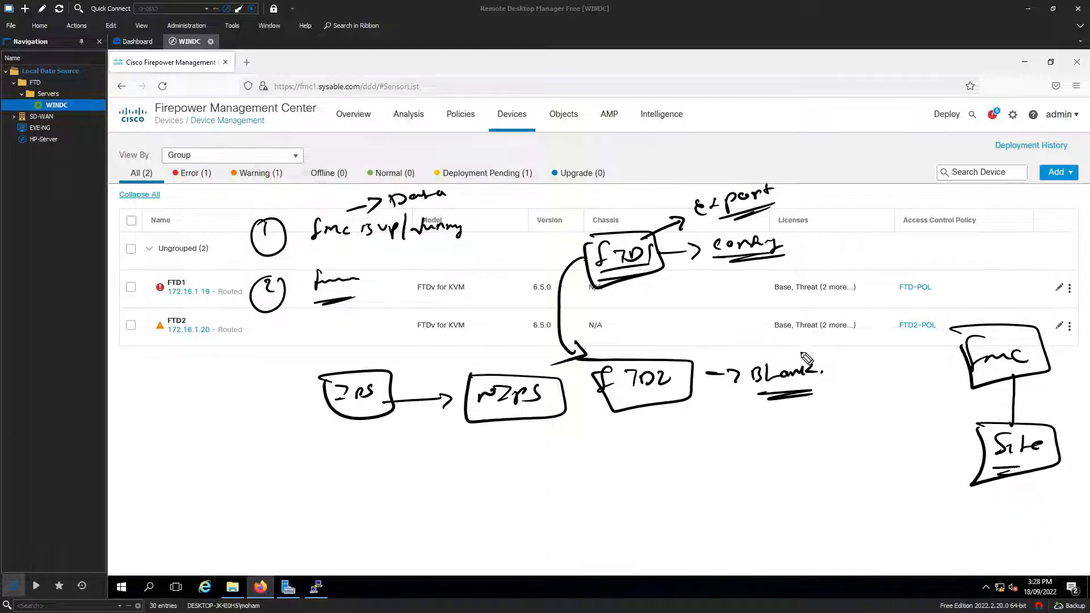
mouse_move(698, 207)
mouse_down()
mouse_move(846, 230)
mouse_move(922, 434)
mouse_up()
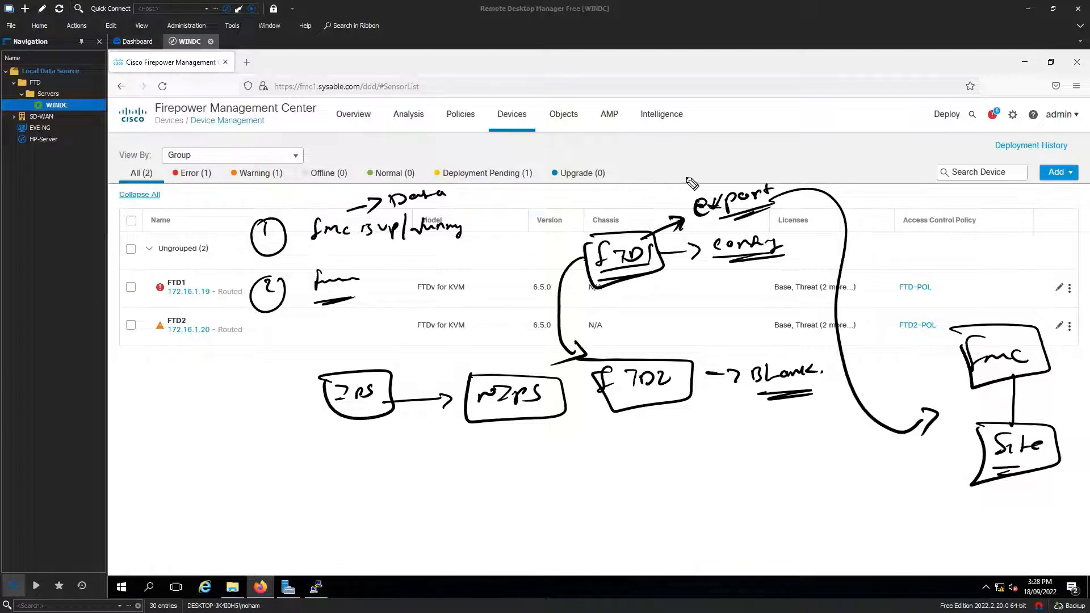
drag(724, 185, 724, 169)
mouse_move(699, 139)
mouse_down()
mouse_move(684, 161)
mouse_move(717, 155)
mouse_up()
mouse_move(684, 161)
mouse_down()
mouse_move(711, 154)
mouse_move(728, 169)
mouse_up()
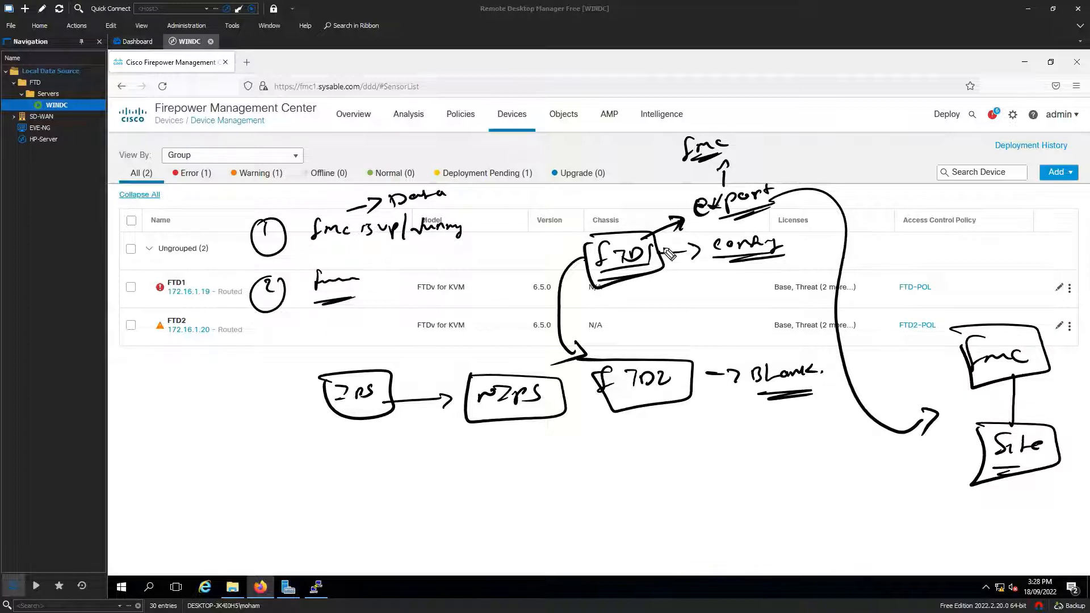
mouse_move(706, 152)
mouse_down()
mouse_move(718, 113)
mouse_move(704, 157)
mouse_up()
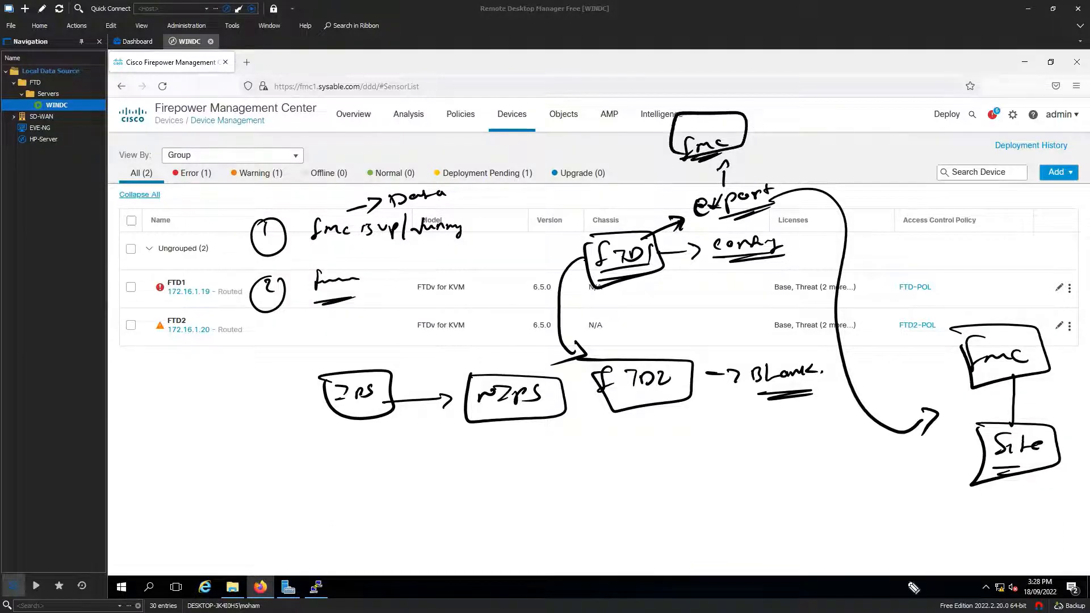
Step: Draw a second fmc box feeding Site, and write Splunk below Site with an arrow
mouse_move(823, 473)
mouse_down()
mouse_move(877, 488)
mouse_move(806, 473)
mouse_move(884, 496)
mouse_move(946, 472)
mouse_move(932, 483)
mouse_up()
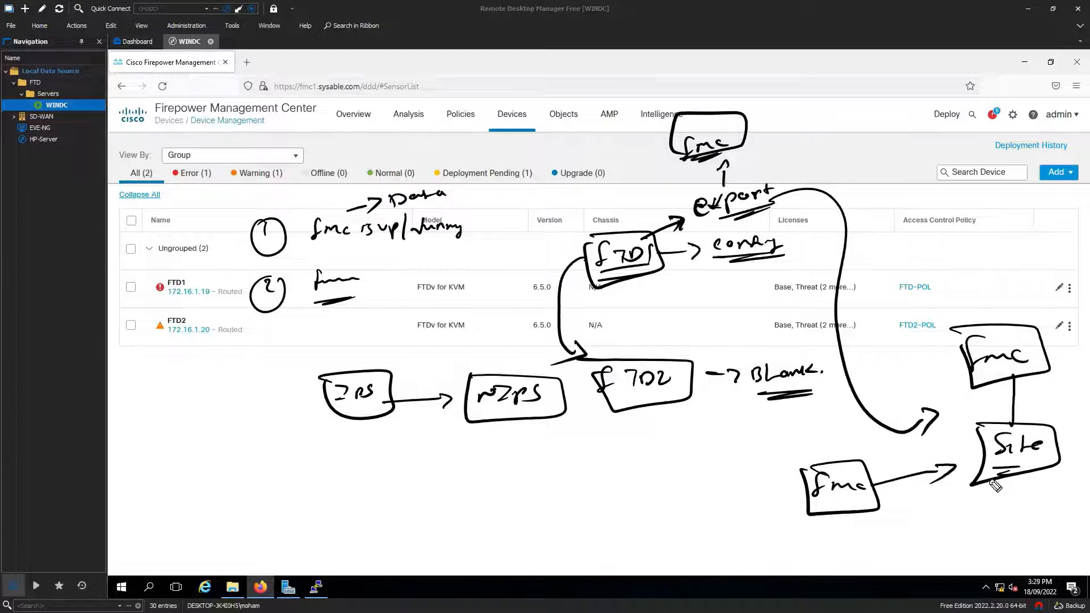
mouse_move(990, 483)
mouse_down()
mouse_move(980, 503)
mouse_move(933, 530)
mouse_move(952, 512)
mouse_move(999, 511)
mouse_up()
mouse_move(953, 542)
mouse_down()
mouse_move(991, 534)
mouse_move(990, 545)
mouse_move(1021, 514)
mouse_move(1071, 506)
mouse_move(1059, 526)
mouse_up()
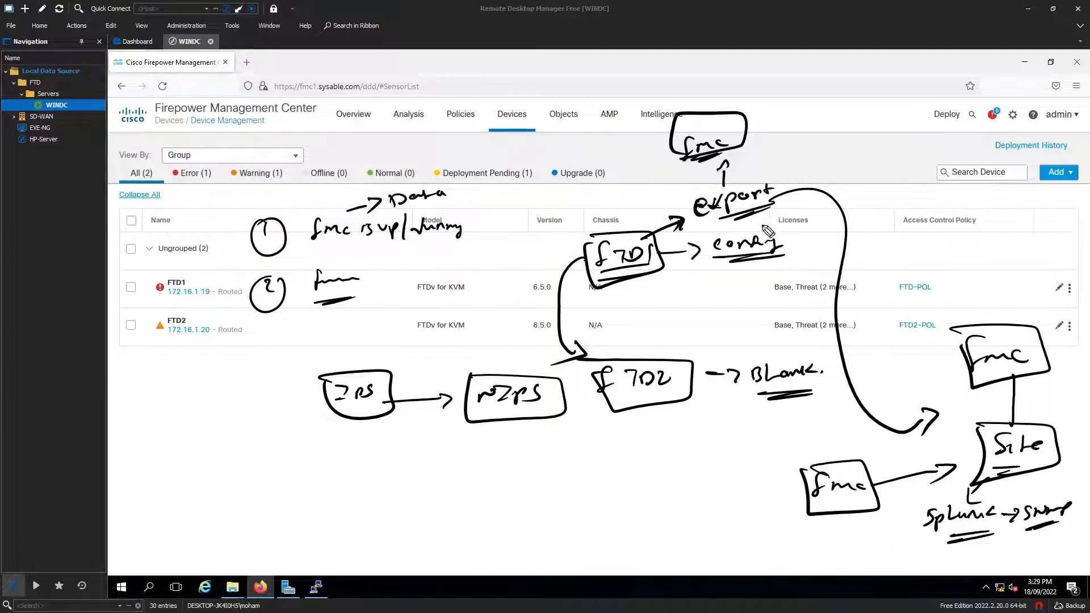
mouse_move(688, 189)
mouse_down()
mouse_move(769, 216)
mouse_move(708, 203)
mouse_move(704, 513)
mouse_move(885, 533)
mouse_move(920, 525)
mouse_up()
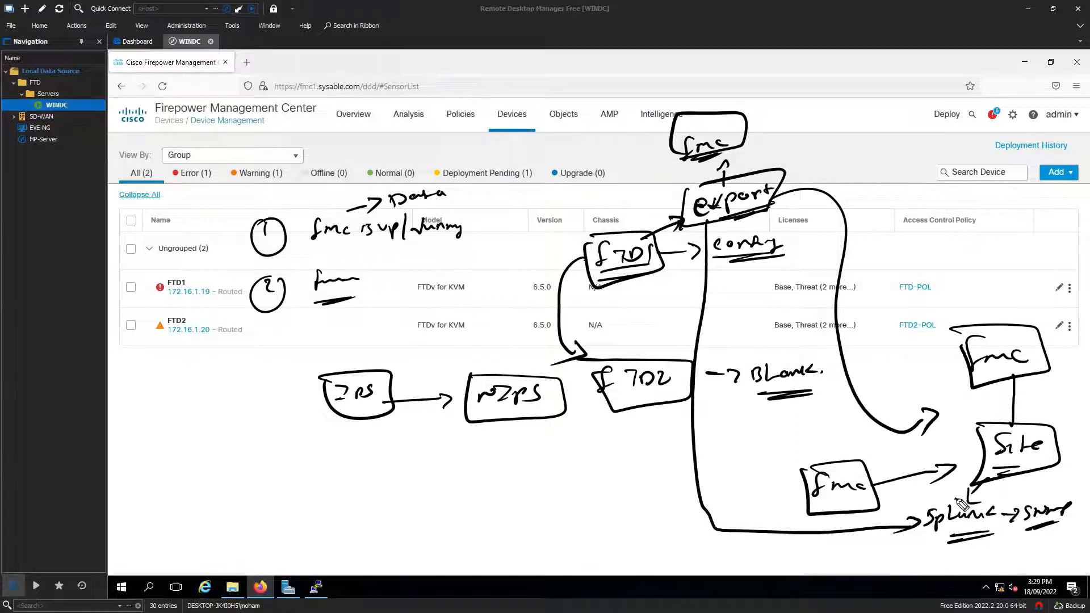
mouse_move(953, 499)
mouse_down()
mouse_move(972, 452)
mouse_move(977, 462)
mouse_up()
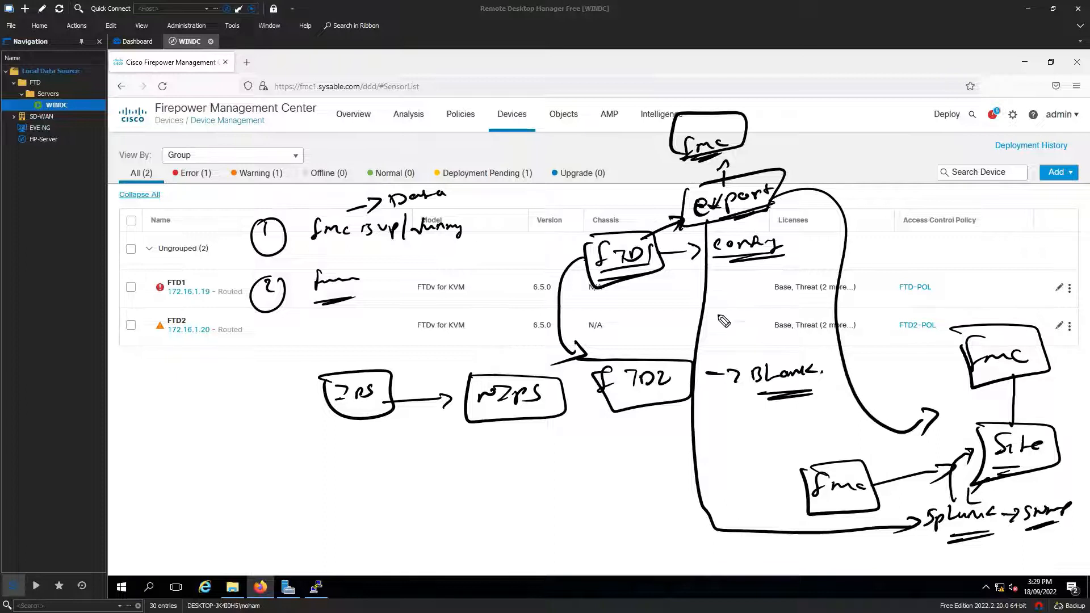
Step: Underline the lower fmc, note beside export, and add a curved arrow from export
drag(831, 500, 856, 497)
mouse_move(783, 171)
mouse_down()
mouse_move(828, 160)
mouse_move(826, 174)
mouse_up()
drag(802, 183, 823, 179)
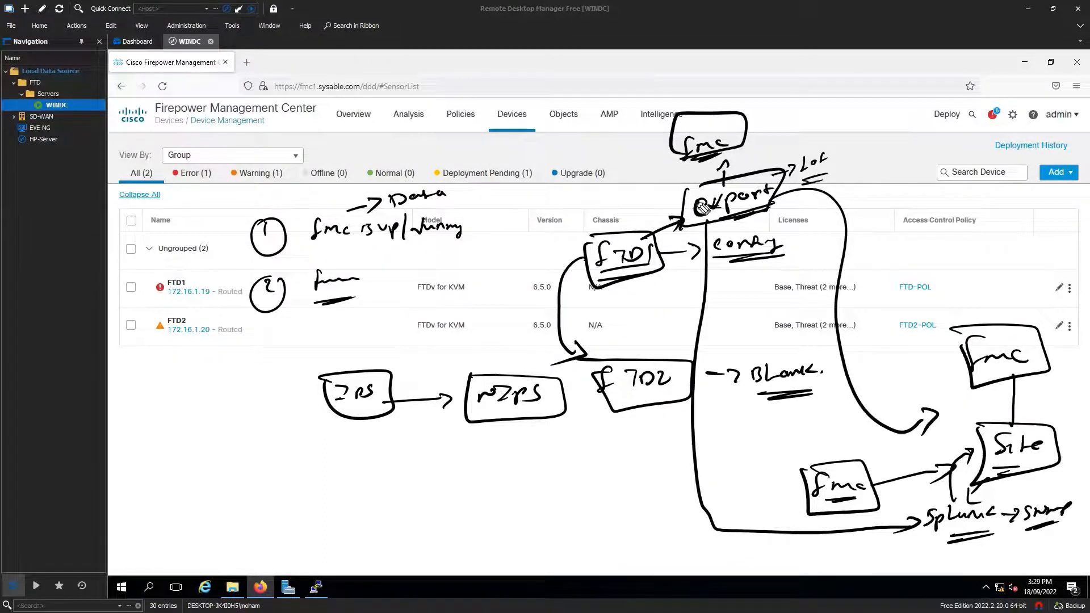
mouse_move(684, 211)
mouse_down()
mouse_move(618, 220)
mouse_move(627, 219)
mouse_up()
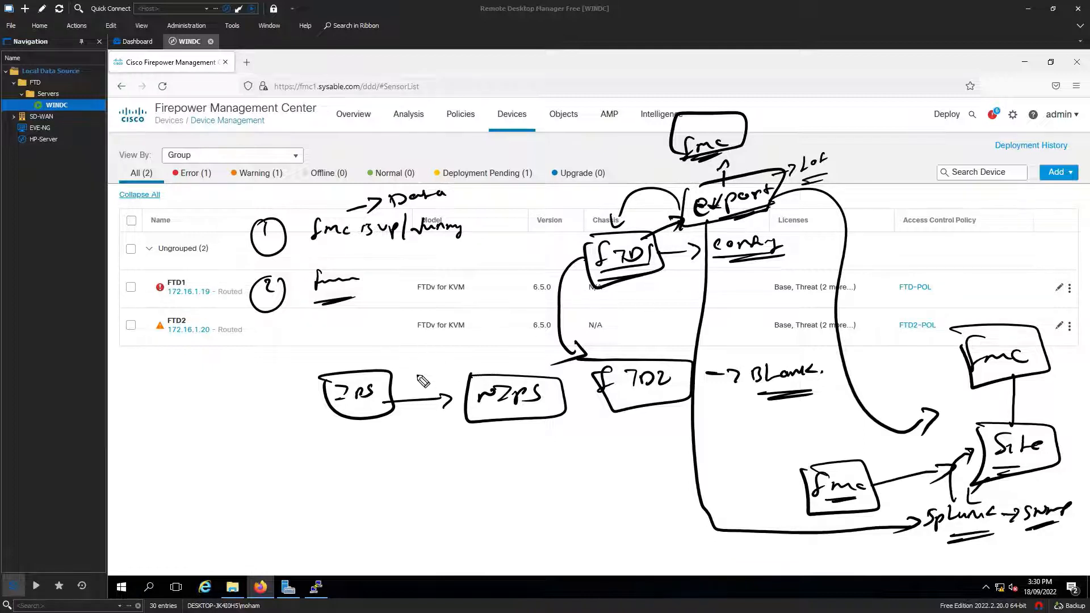
mouse_move(235, 267)
mouse_down()
mouse_move(486, 241)
mouse_move(268, 189)
mouse_move(229, 264)
mouse_up()
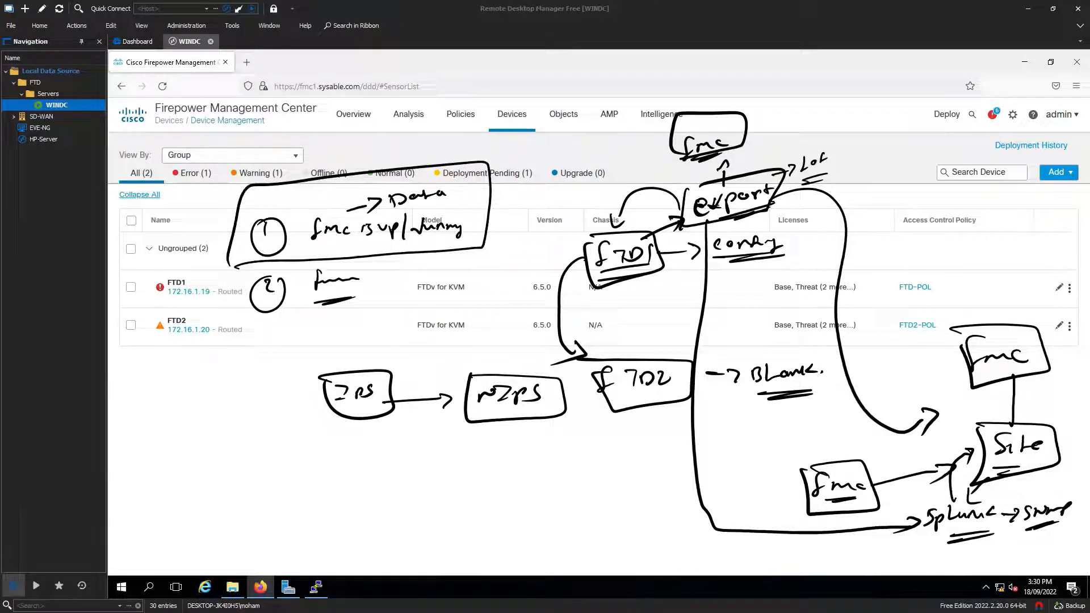
Step: Erase the sketch ink and open FTD1's device settings
key(Escape)
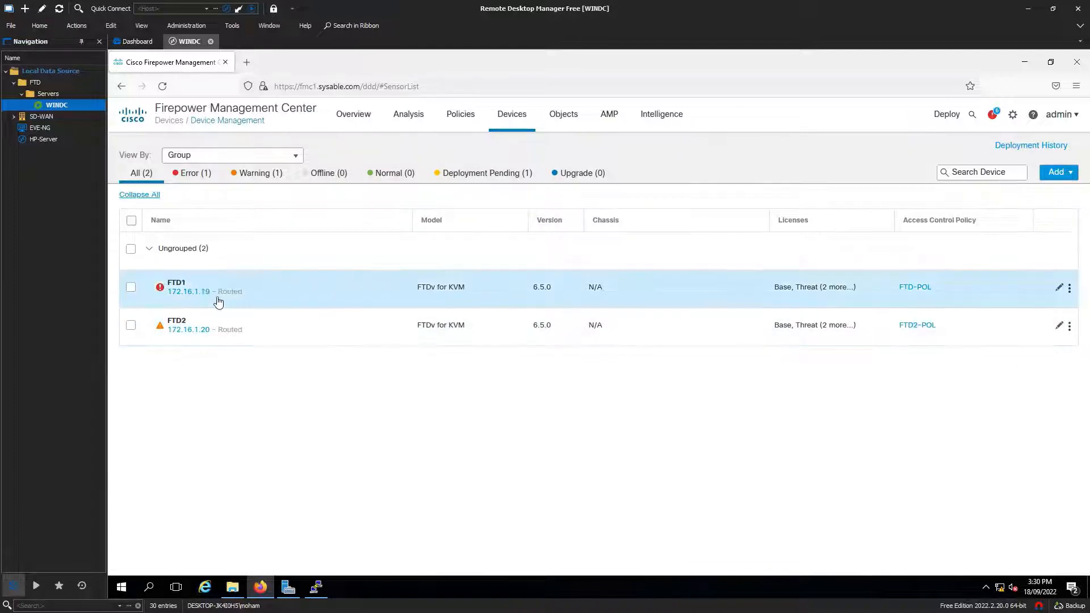
mouse_move(245, 305)
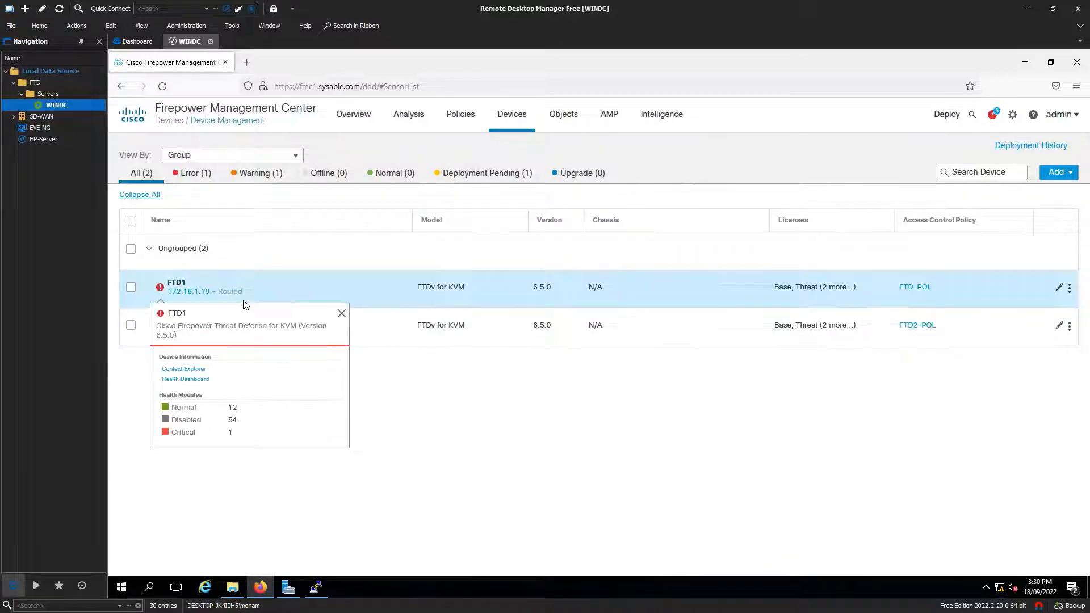
click(1059, 287)
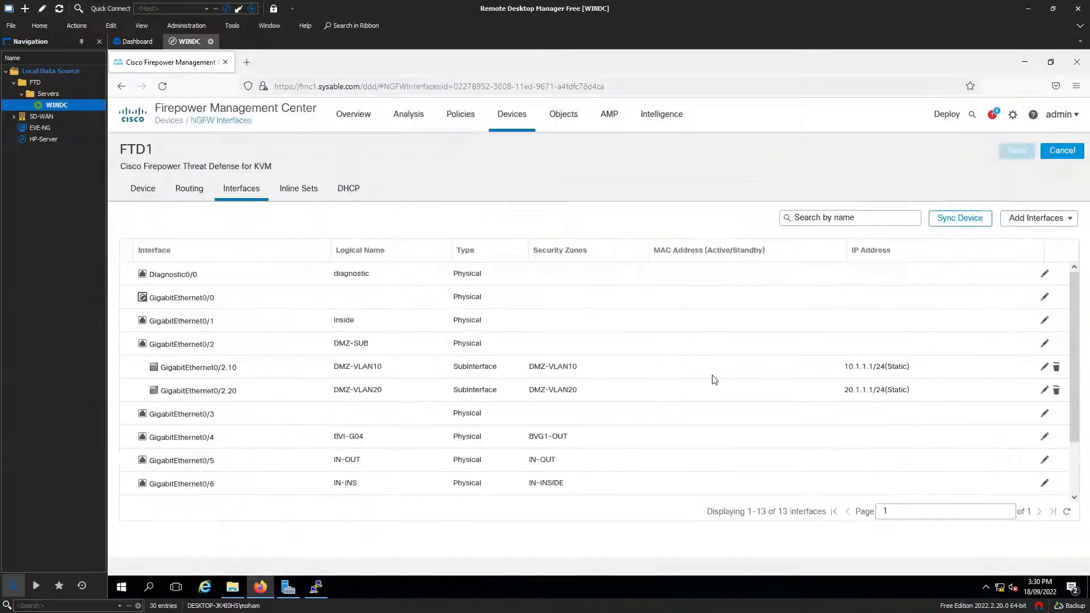
Step: Review FTD1's device summary, then return to the Device Management list
click(142, 190)
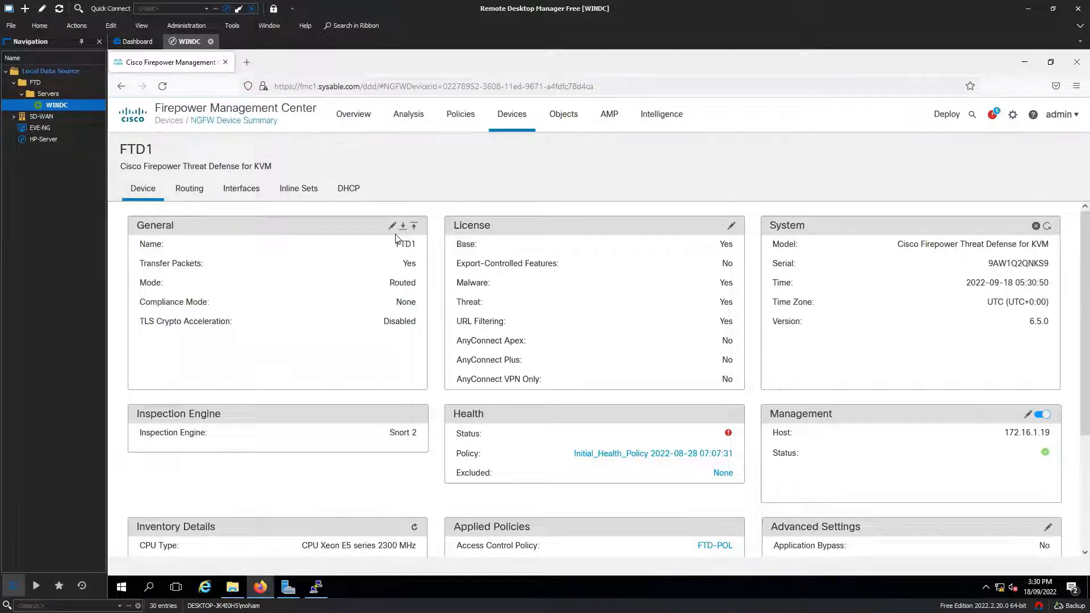
mouse_move(517, 126)
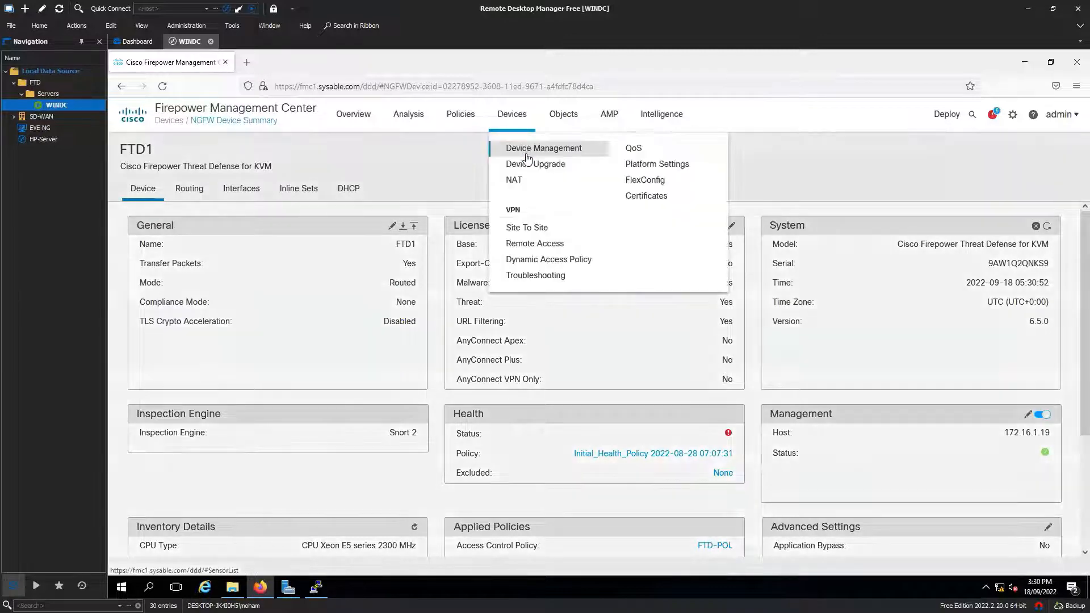
click(559, 152)
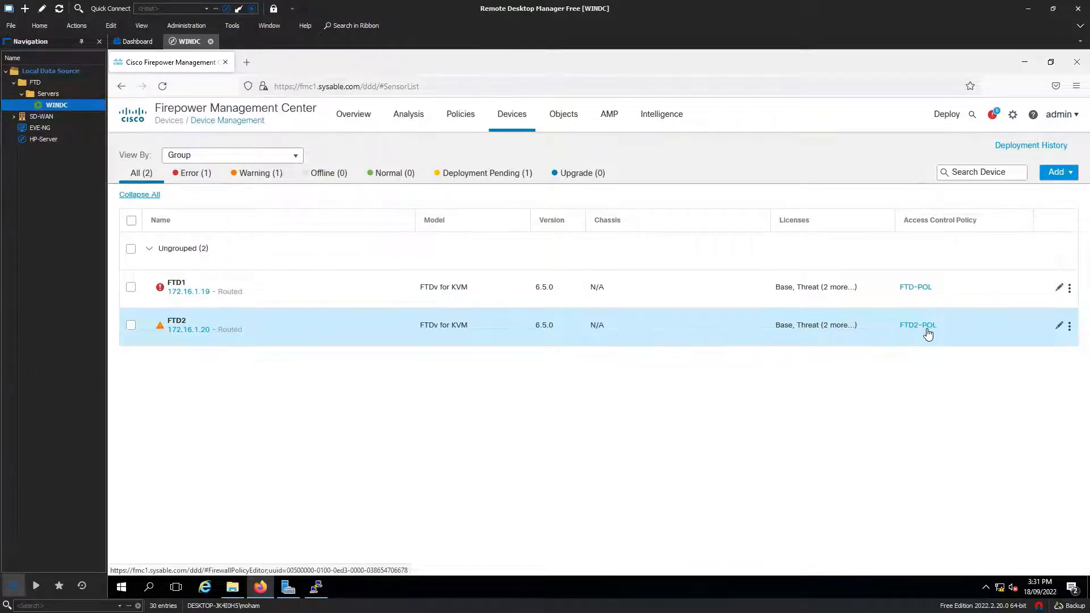
Step: Delete FTD2 from management and confirm, leaving only FTD1 listed
click(1068, 328)
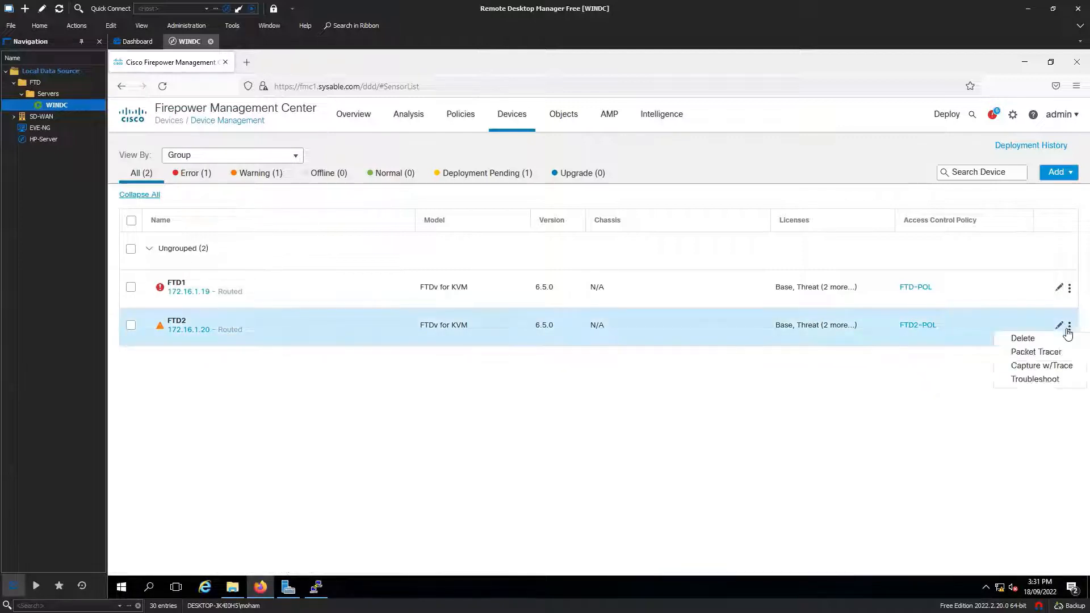
click(1023, 338)
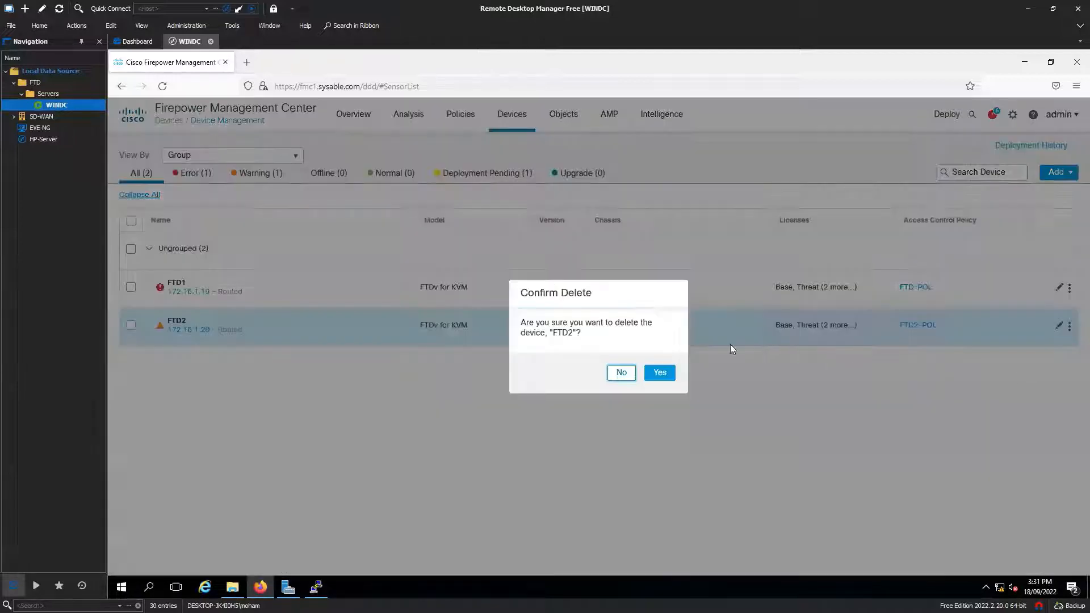
click(659, 372)
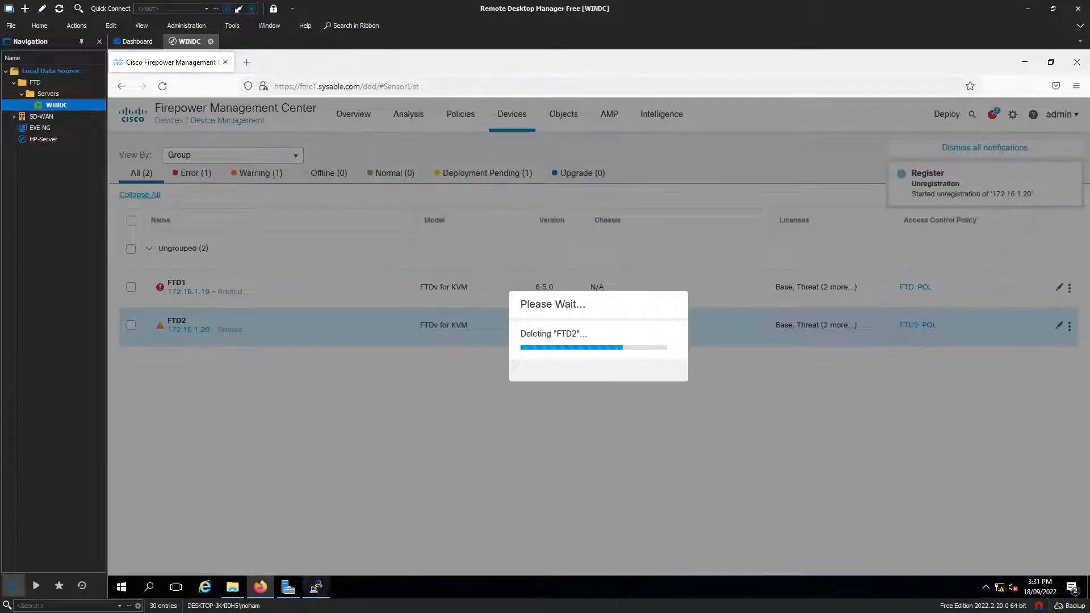
click(316, 586)
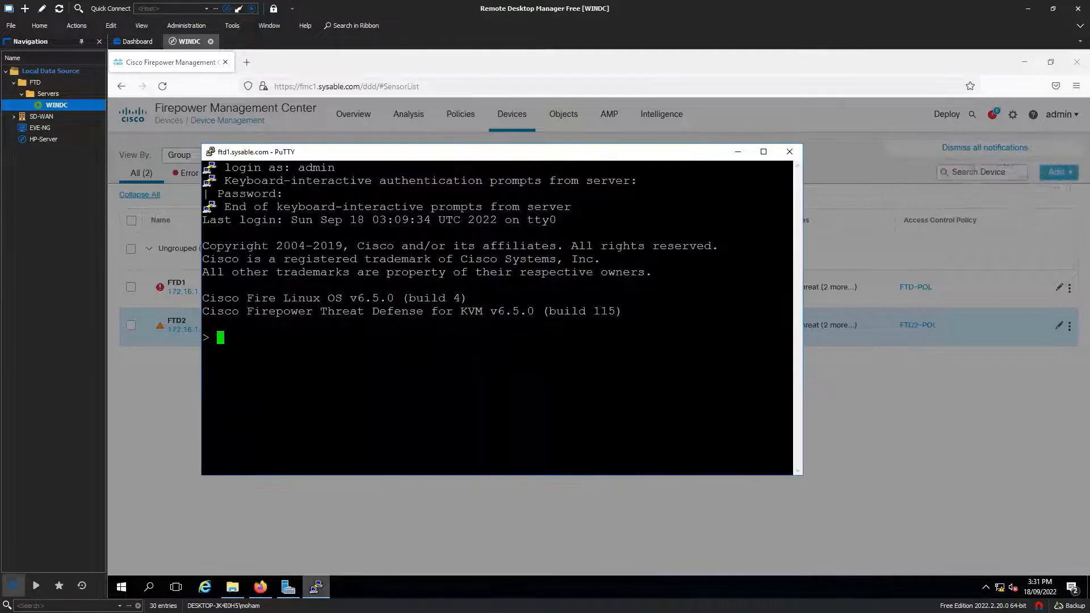
click(316, 589)
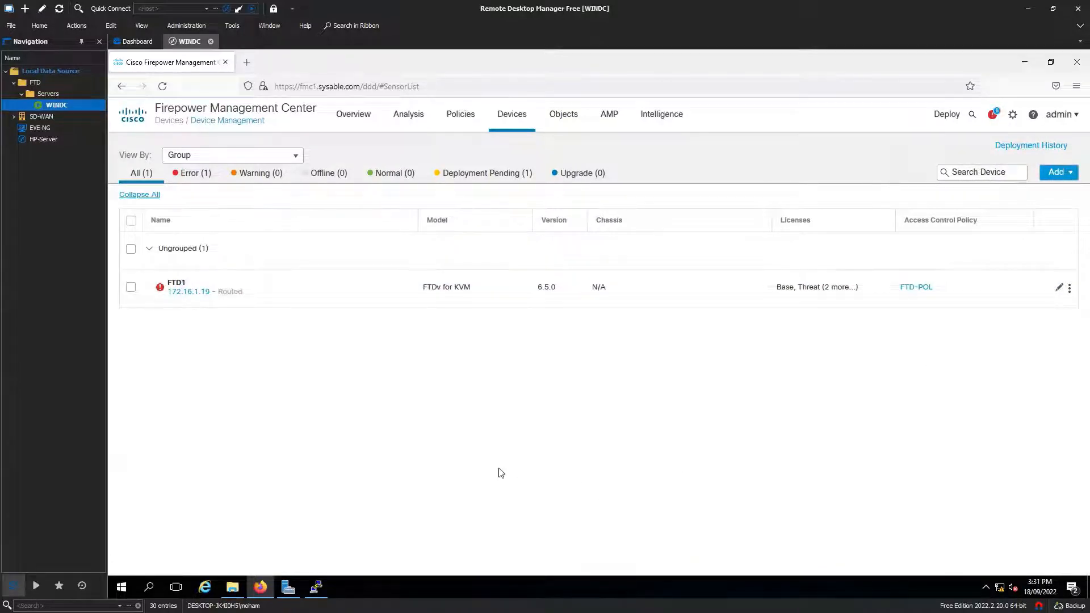
Step: Connect to ftd2.sysable.com in PuTTY, accept the host key, and log in as admin
click(149, 587)
text(putty)
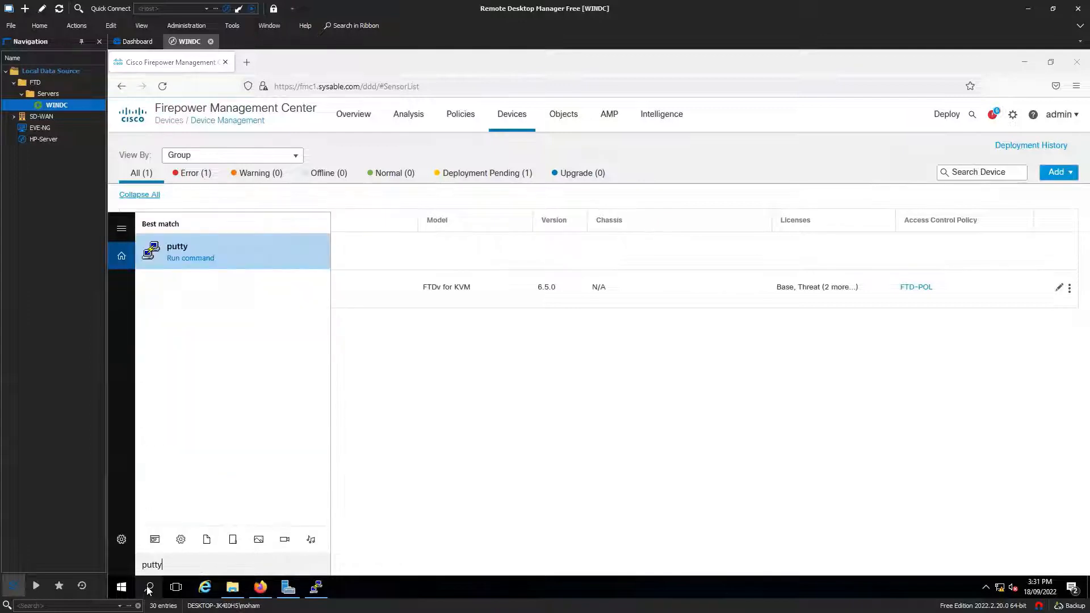
key(Return)
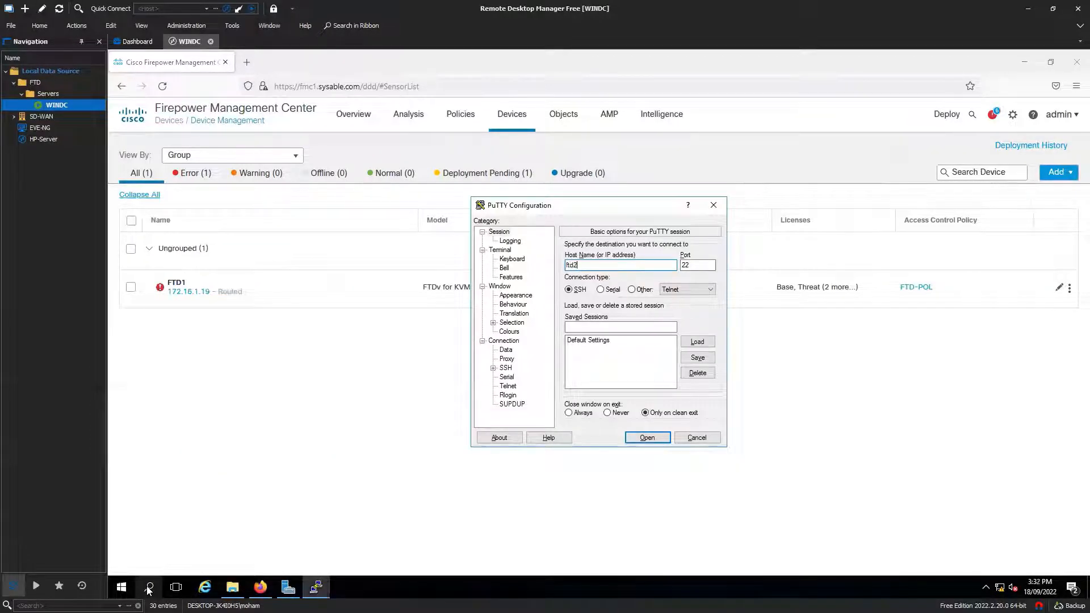
text(ftd2.sysable.com)
key(Return)
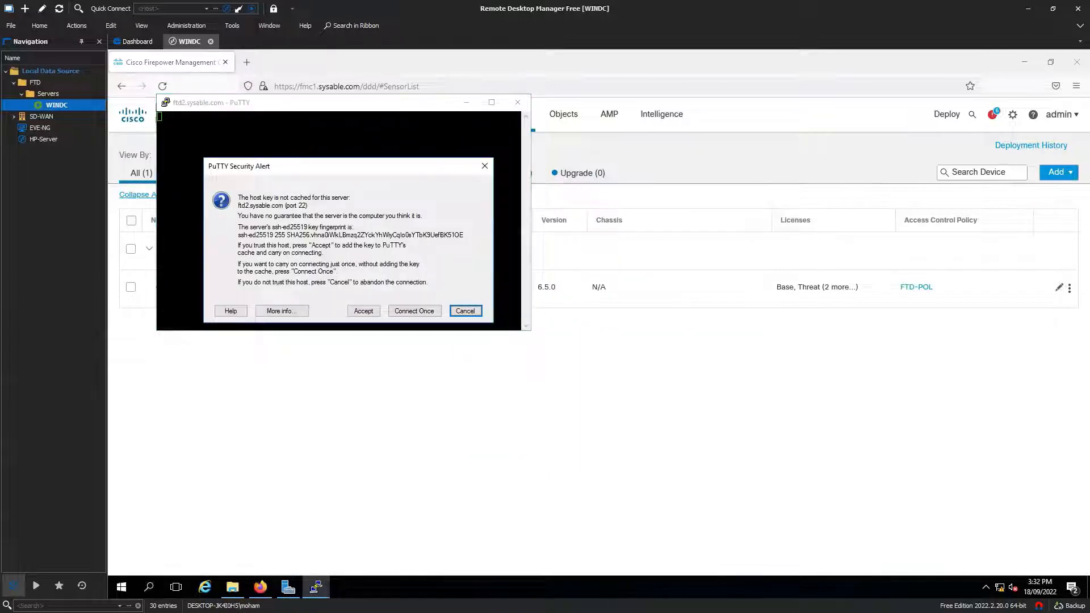
click(360, 309)
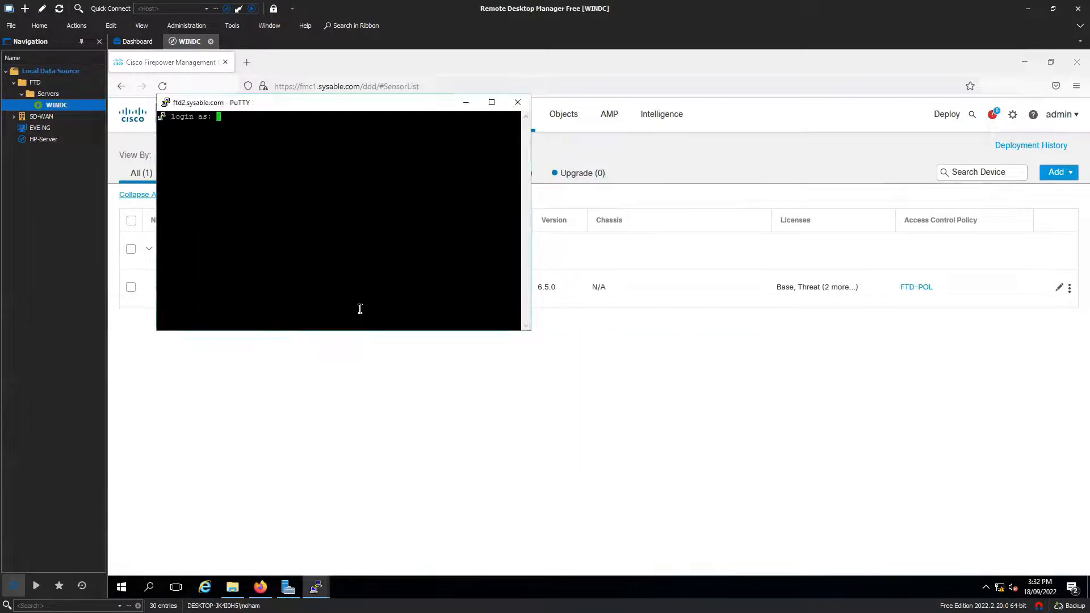
text(admin)
key(Return)
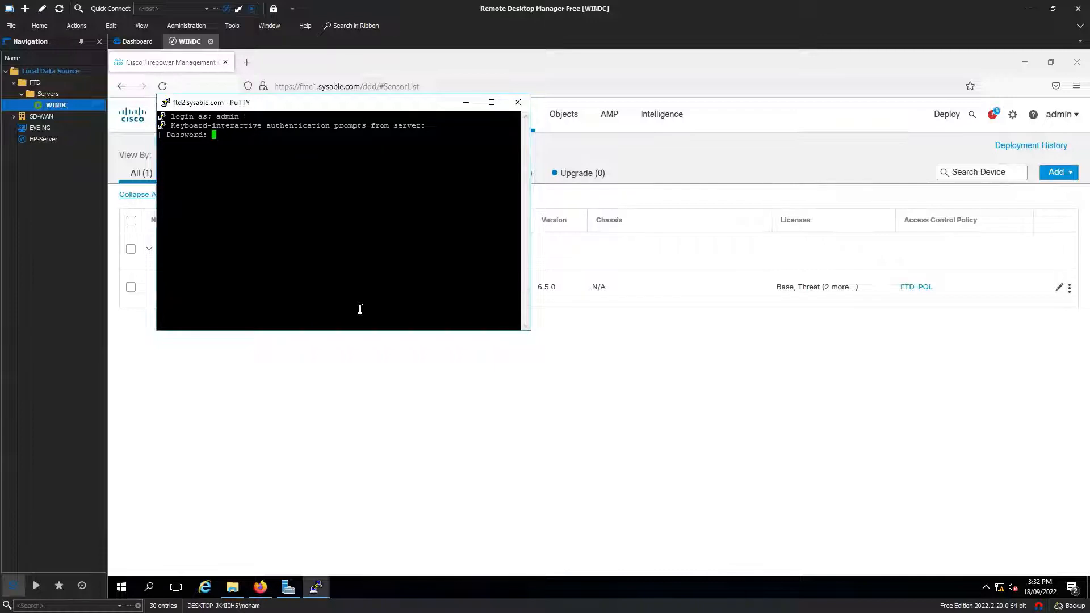
key(Return)
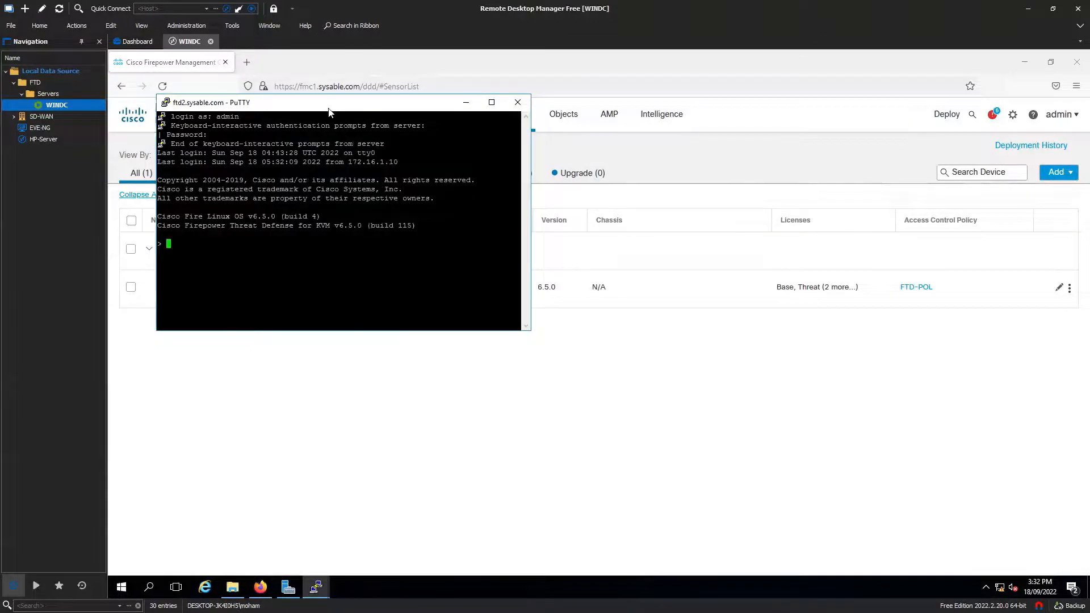
Step: Set the terminal font to Courier New 16-point in the window appearance settings
right_click(329, 112)
click(387, 253)
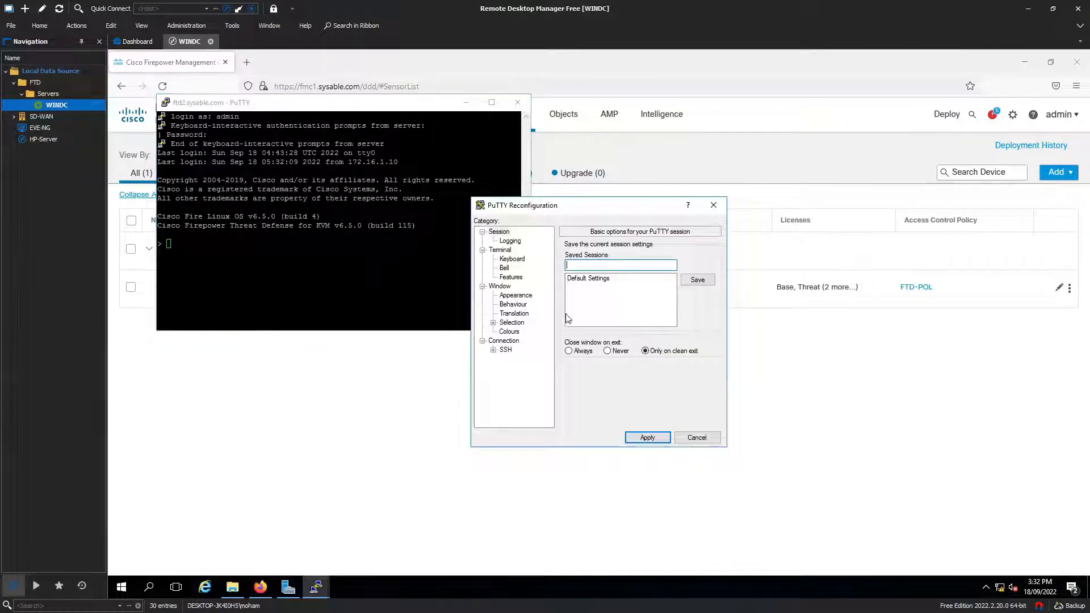
click(516, 296)
click(695, 310)
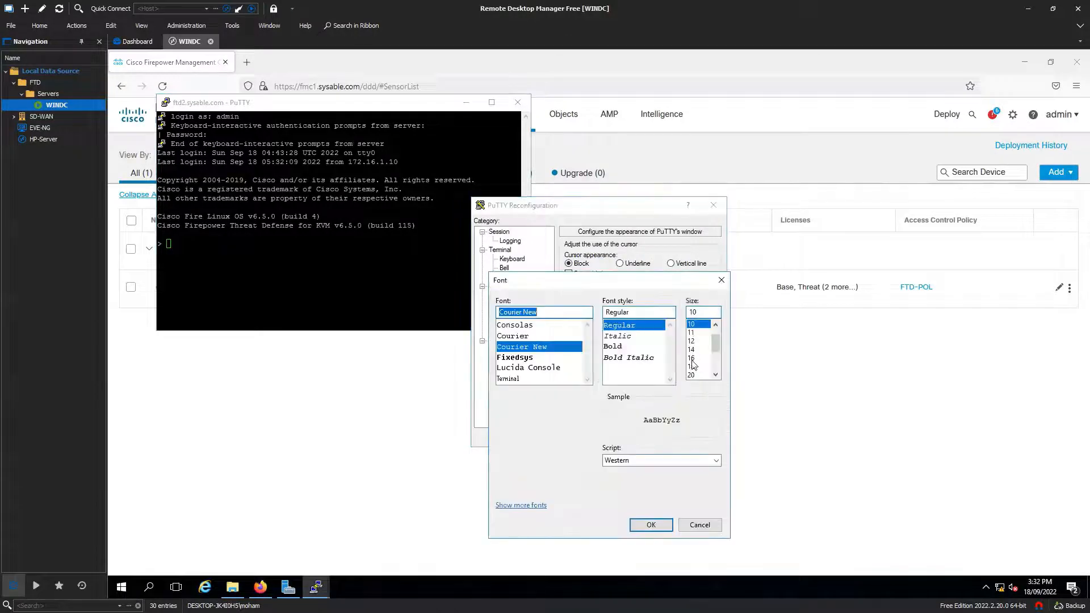
click(692, 358)
click(651, 525)
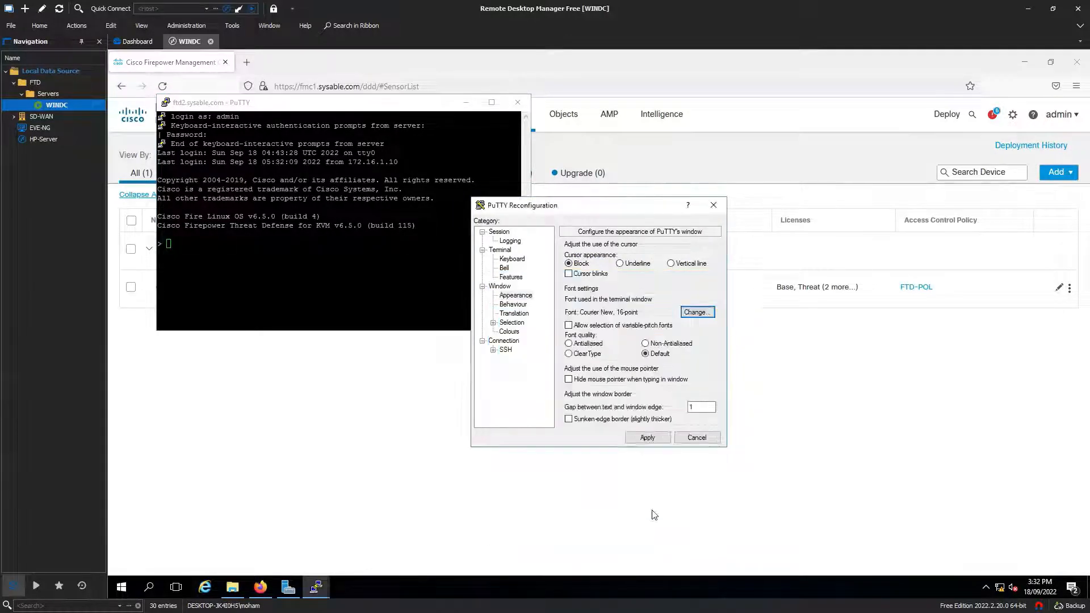
click(647, 437)
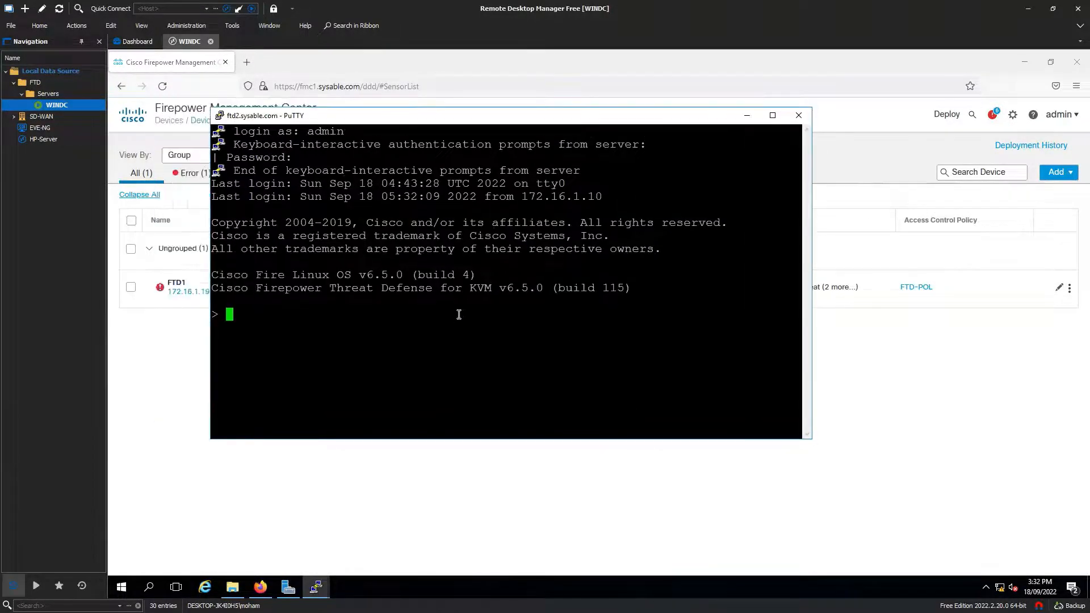
Step: Run 'show managers', then add fmc1.sysable.com as the manager with the registration key
text(show managers)
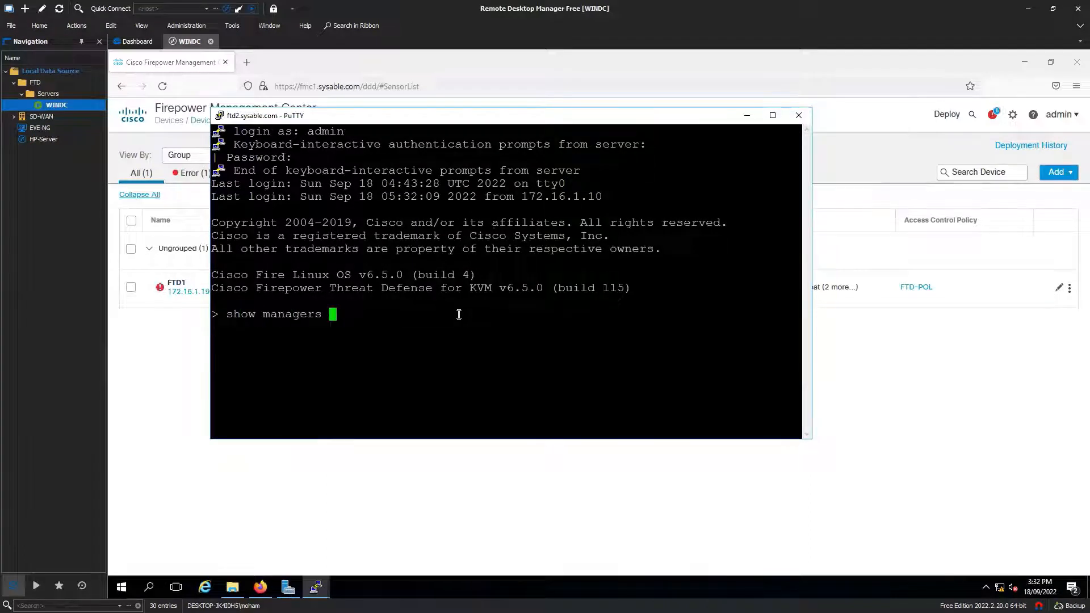
key(Return)
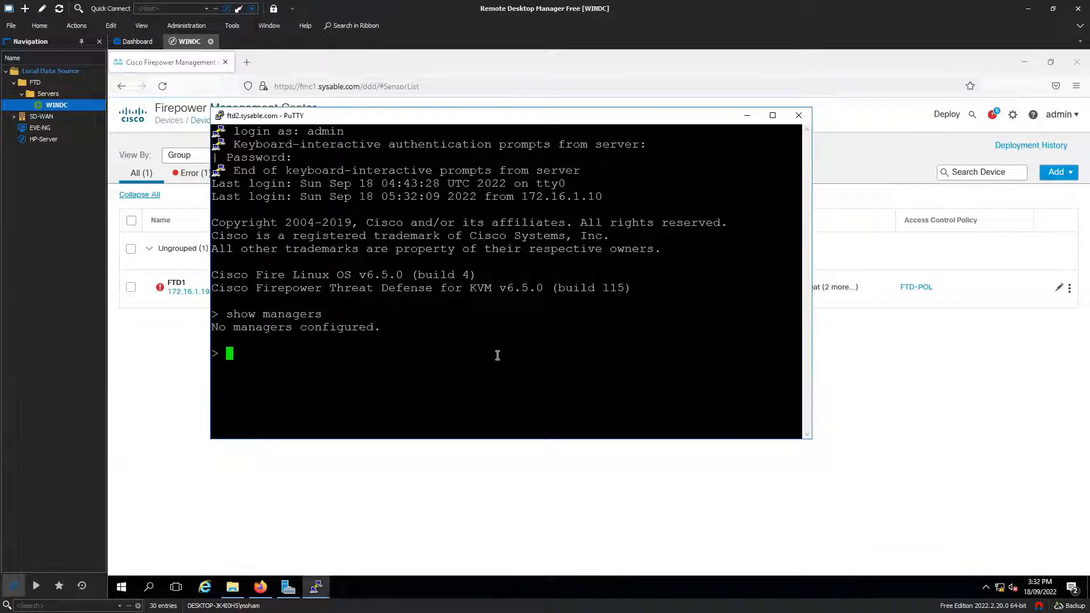
text(configure manager add fmc1.syab)
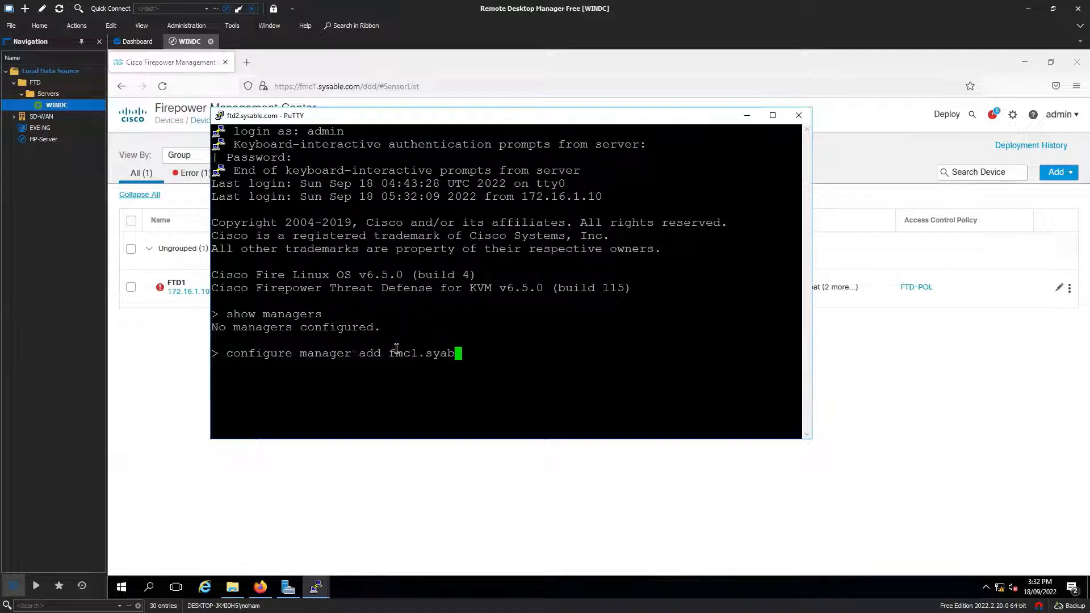
key(BackSpace)
key(BackSpace)
text(sable.com Cisc)
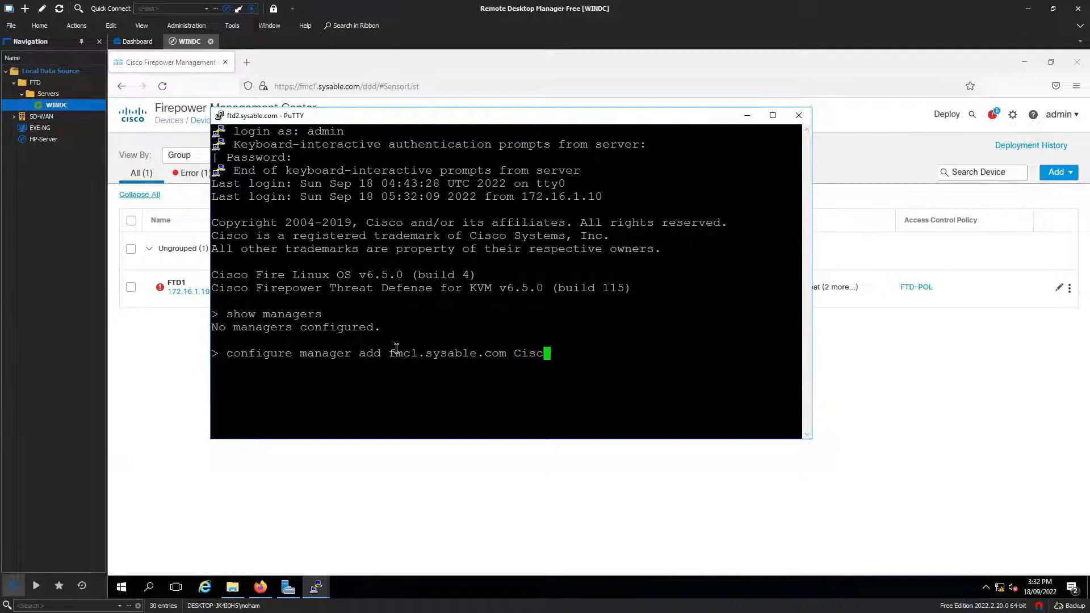
text(o123)
key(Return)
Step: Add a device with host ftd2.sysable.com, display name FTD2, and the registration key
click(935, 379)
click(1058, 172)
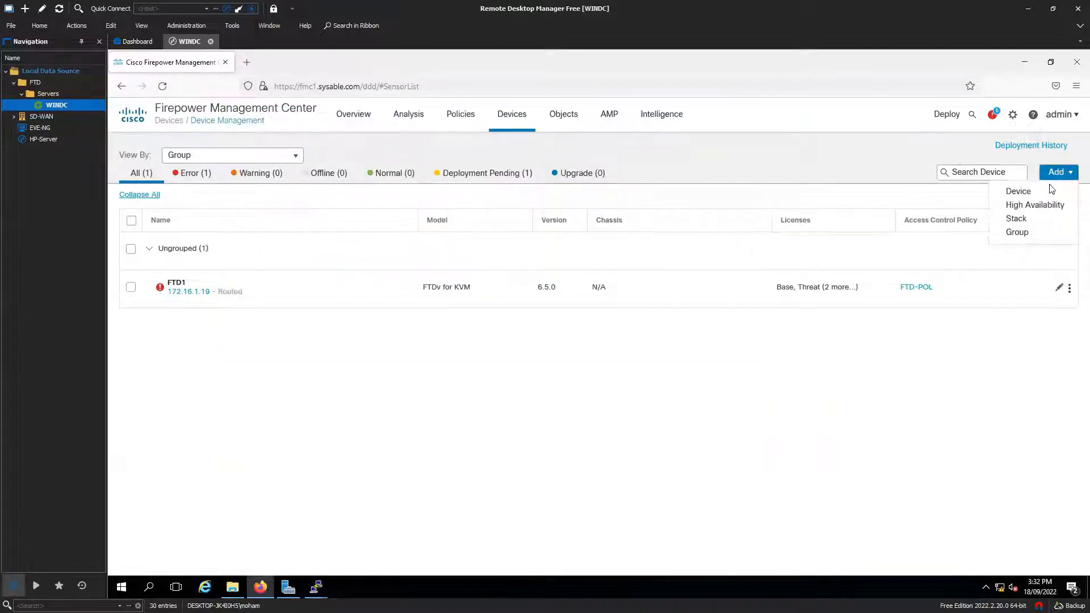
click(1043, 188)
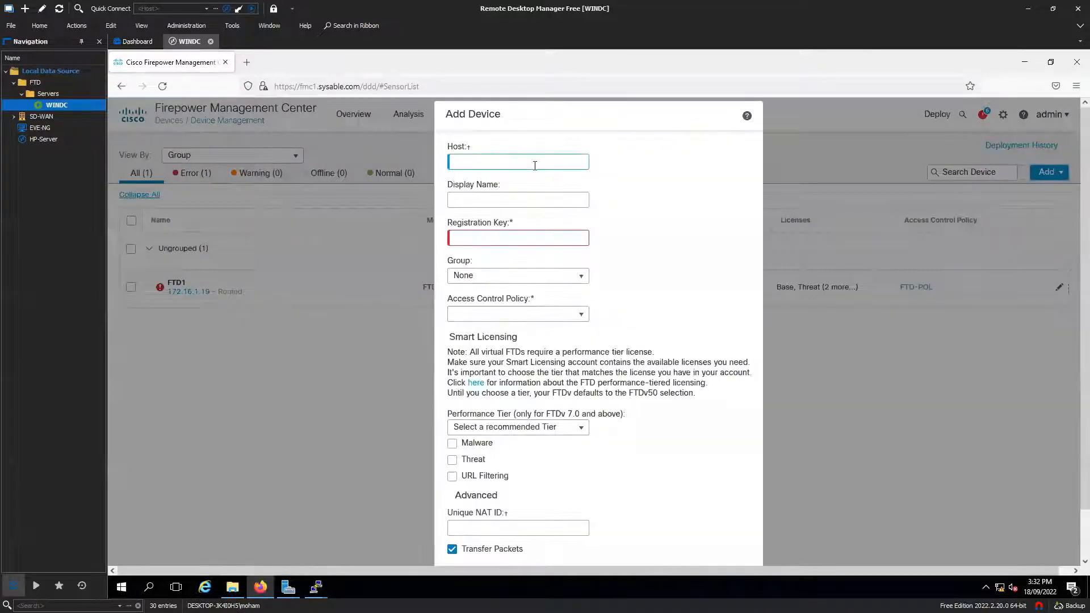
text(ftd2.sysable.com)
key(Tab)
text(FTD2)
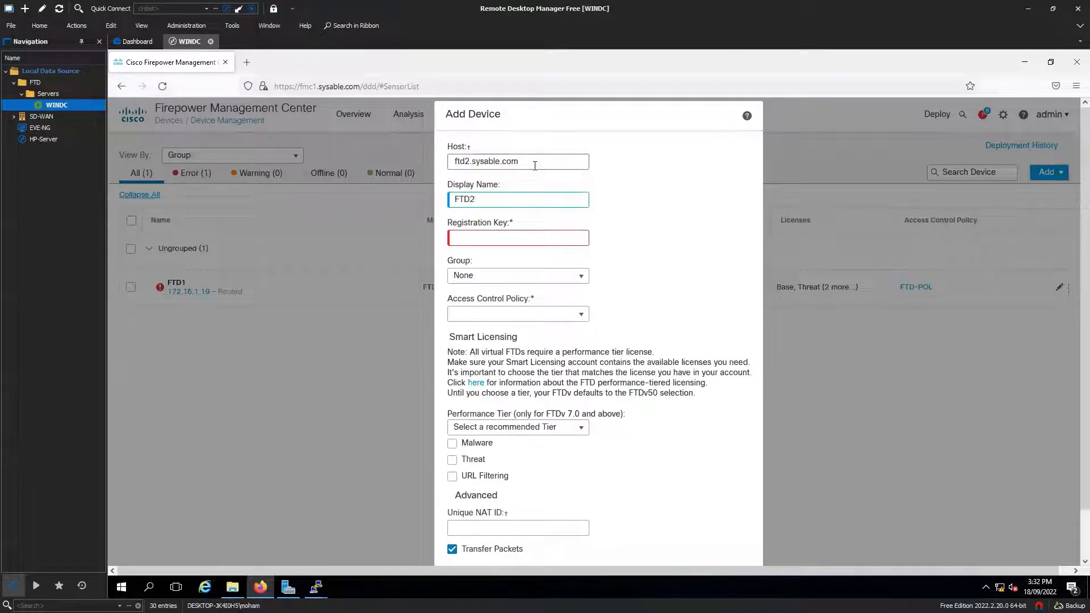
key(Tab)
text(cisco1)
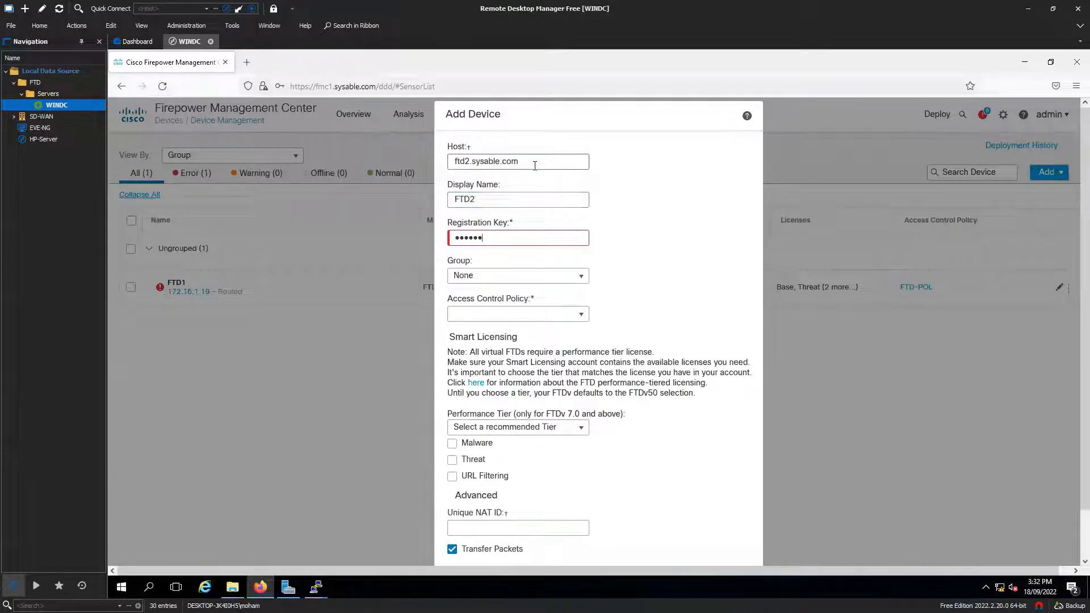
text(23)
Step: Choose access policy FTD2-POL and enable Malware, Threat and URL Filtering licences
click(579, 314)
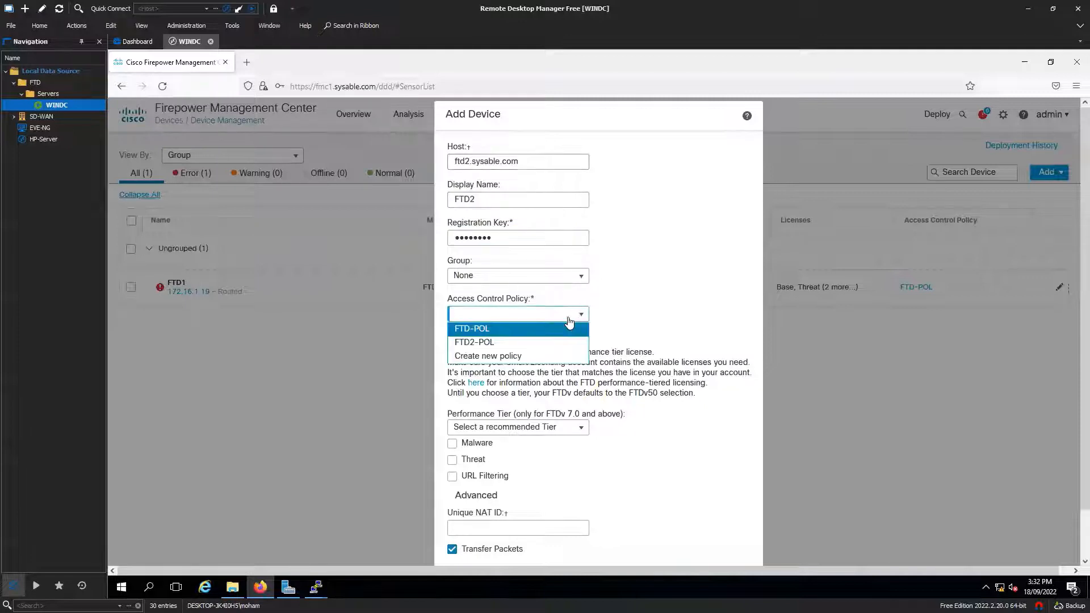
click(483, 336)
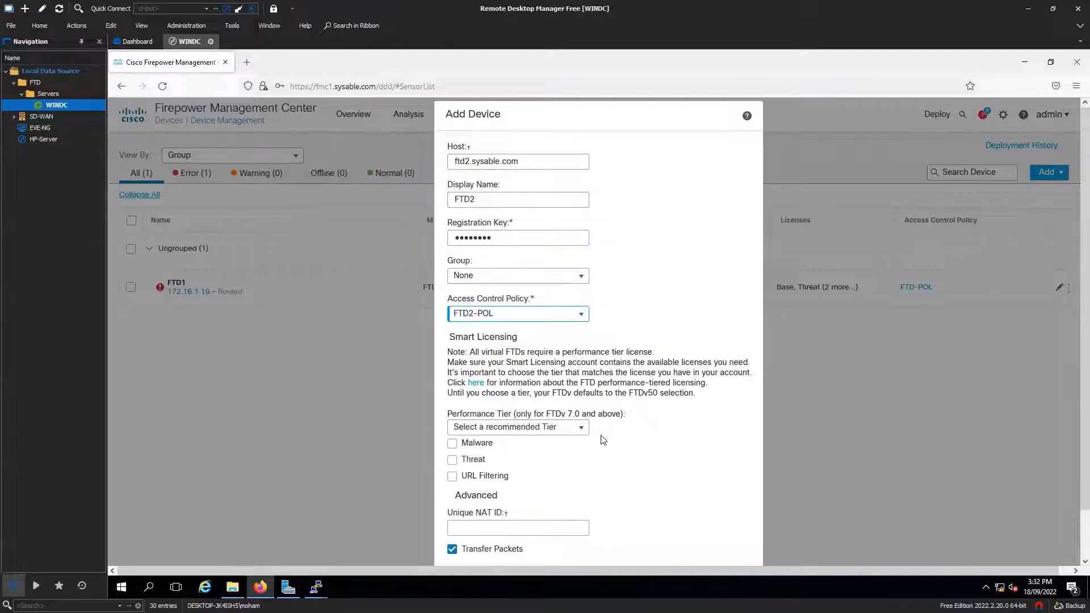
click(452, 443)
click(452, 459)
click(453, 477)
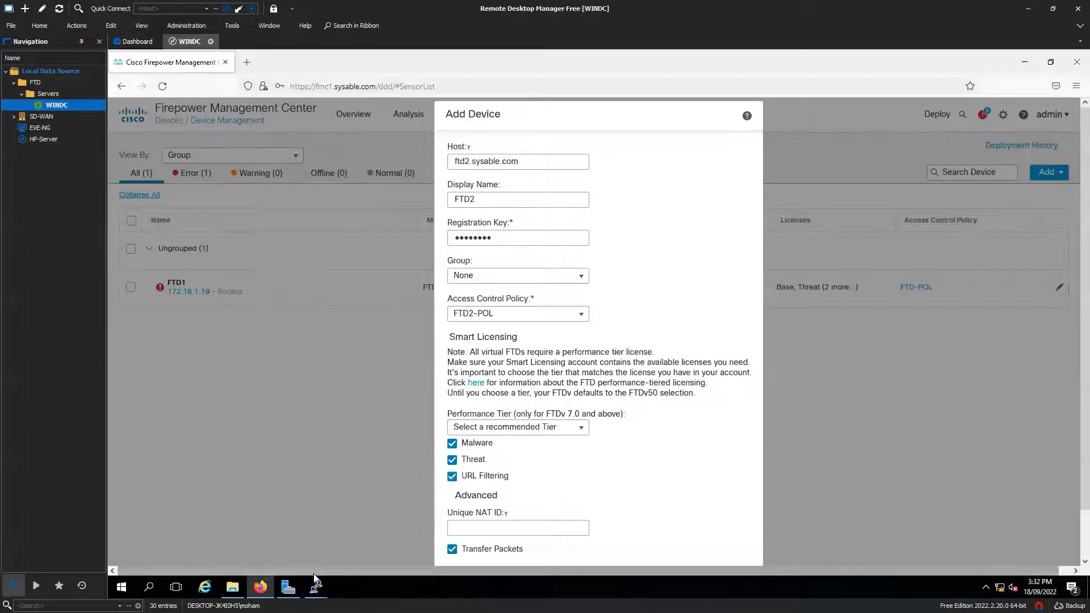
mouse_move(316, 586)
click(348, 547)
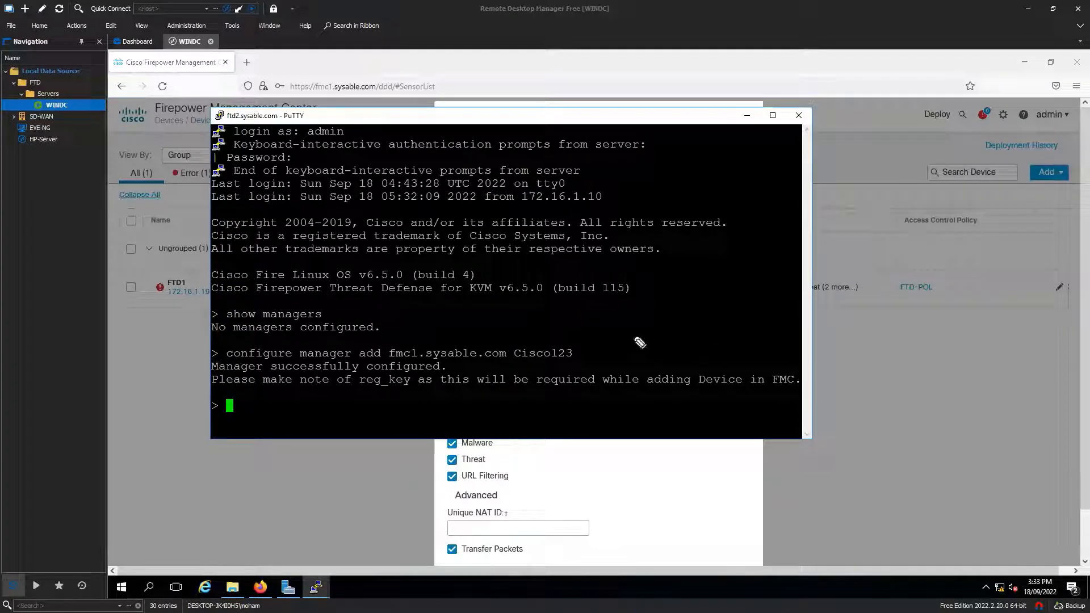
drag(664, 284, 713, 278)
drag(713, 274, 727, 278)
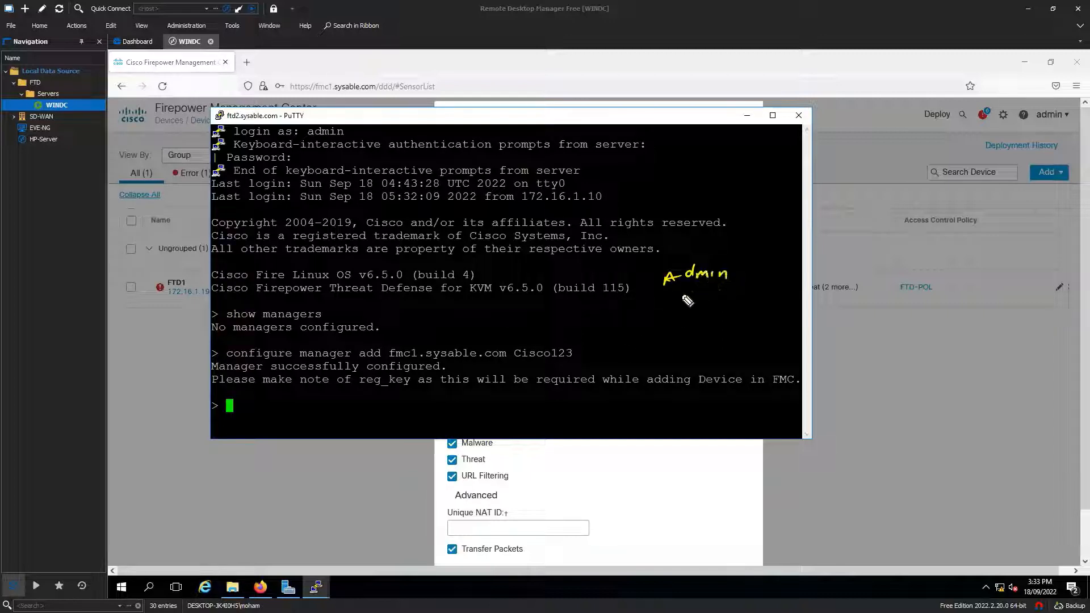
drag(657, 293, 736, 289)
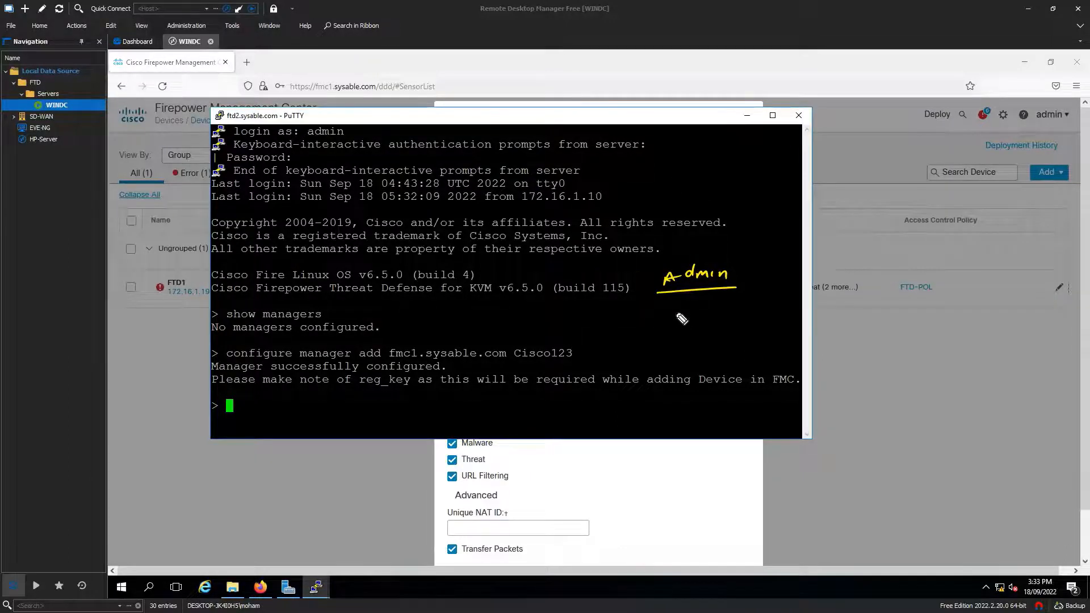
mouse_move(662, 317)
mouse_down()
mouse_move(735, 315)
mouse_move(724, 317)
mouse_move(741, 326)
mouse_up()
drag(666, 340, 733, 330)
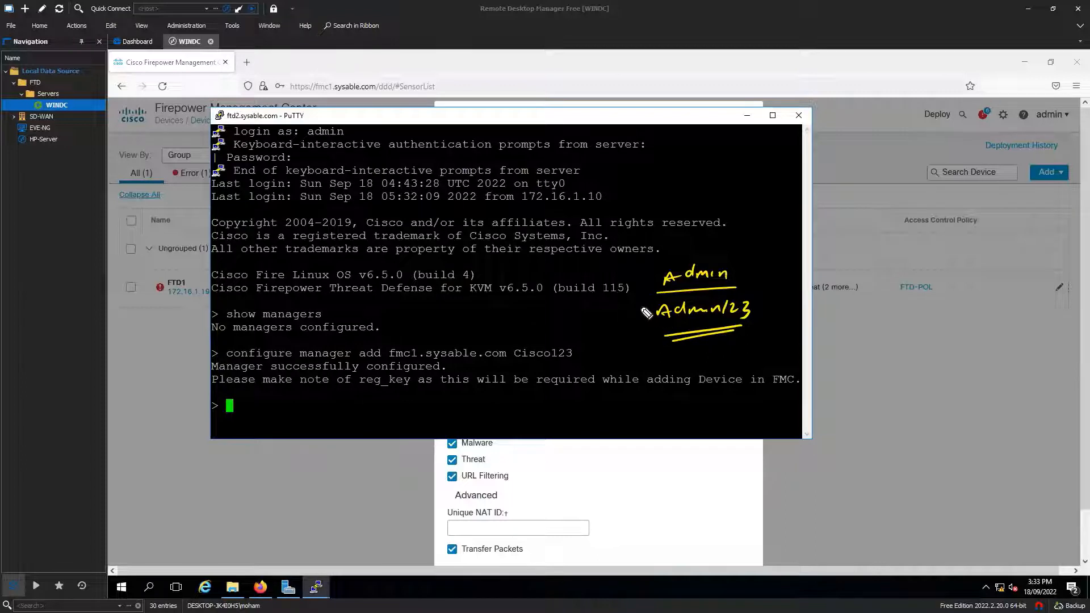
drag(660, 355, 774, 348)
drag(714, 365, 781, 357)
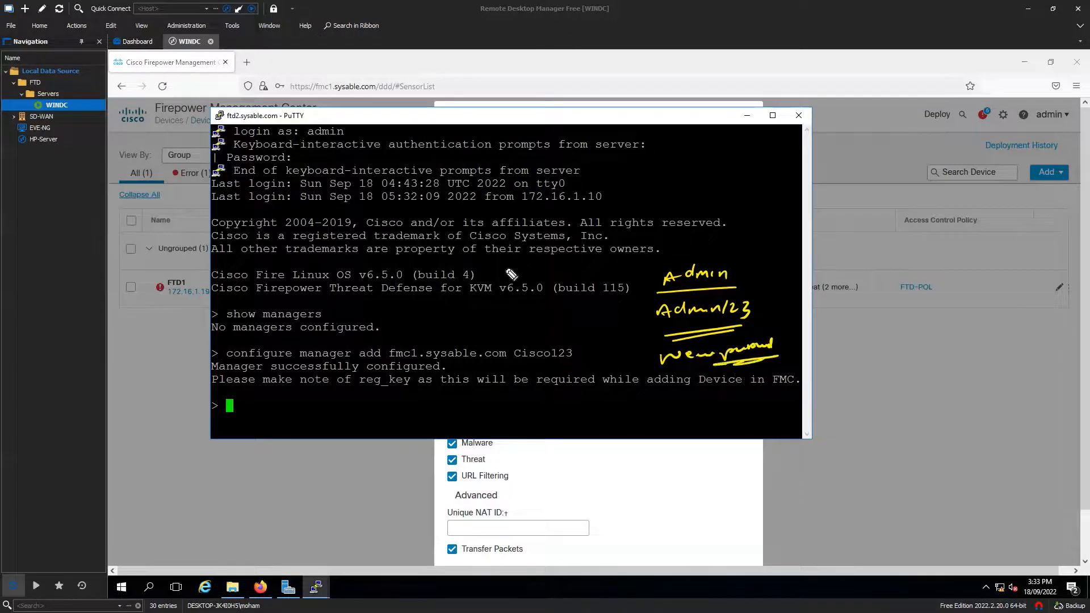
mouse_move(529, 259)
mouse_down()
mouse_move(480, 312)
mouse_move(522, 318)
mouse_move(544, 306)
mouse_up()
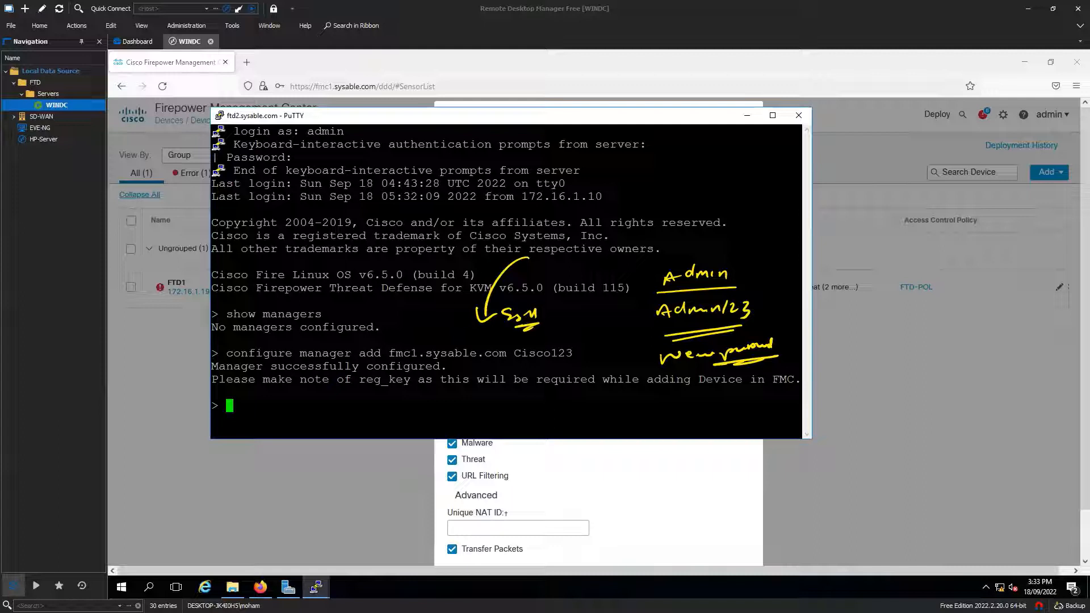
key(Escape)
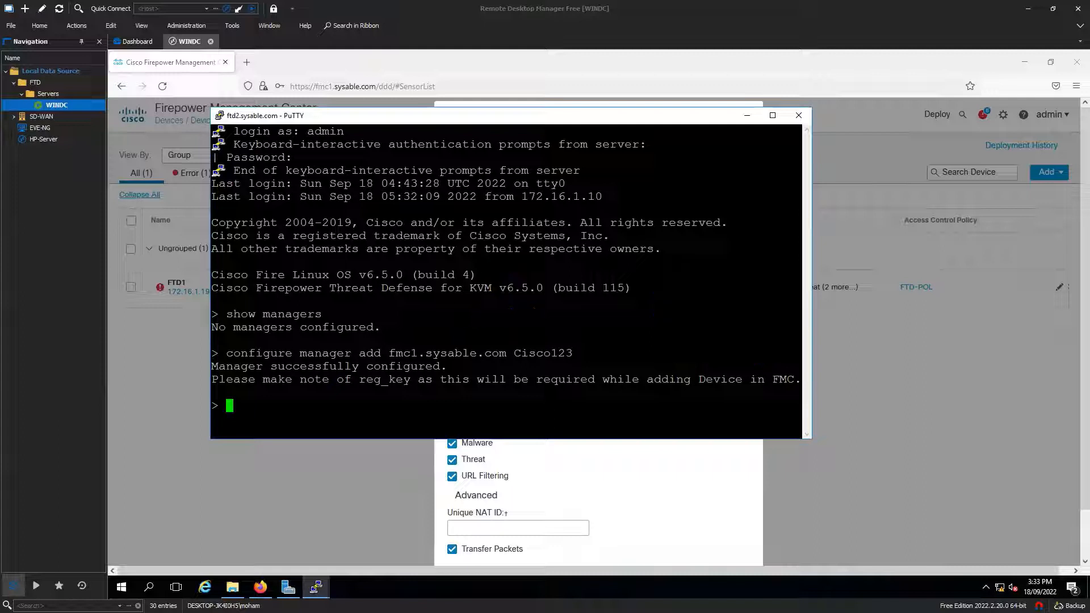
Step: Reselect FTD2-POL as the access control policy in the Add Device form
click(746, 116)
click(515, 314)
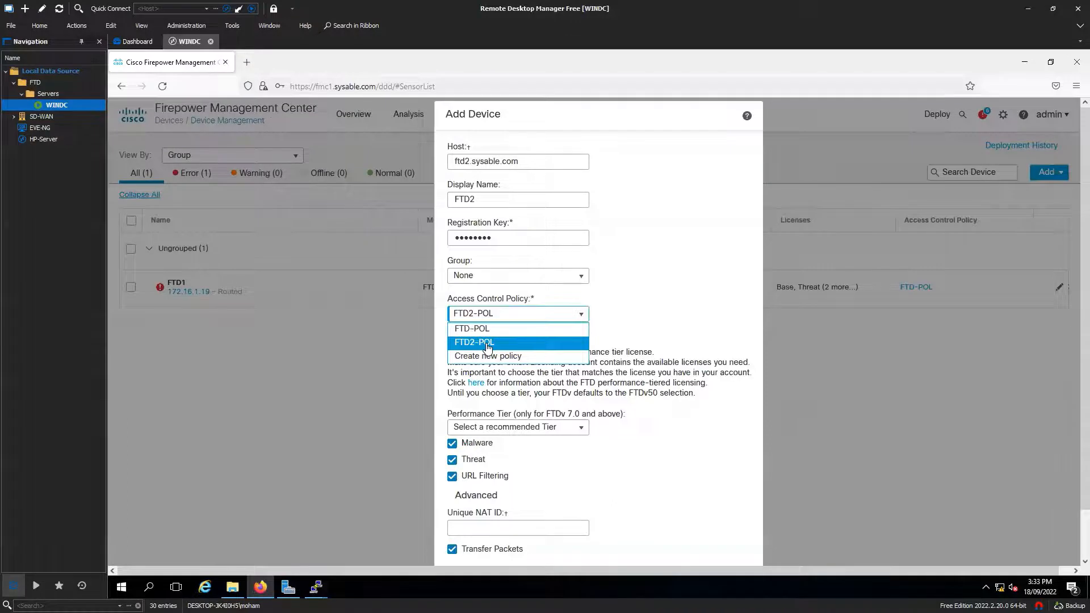
click(488, 347)
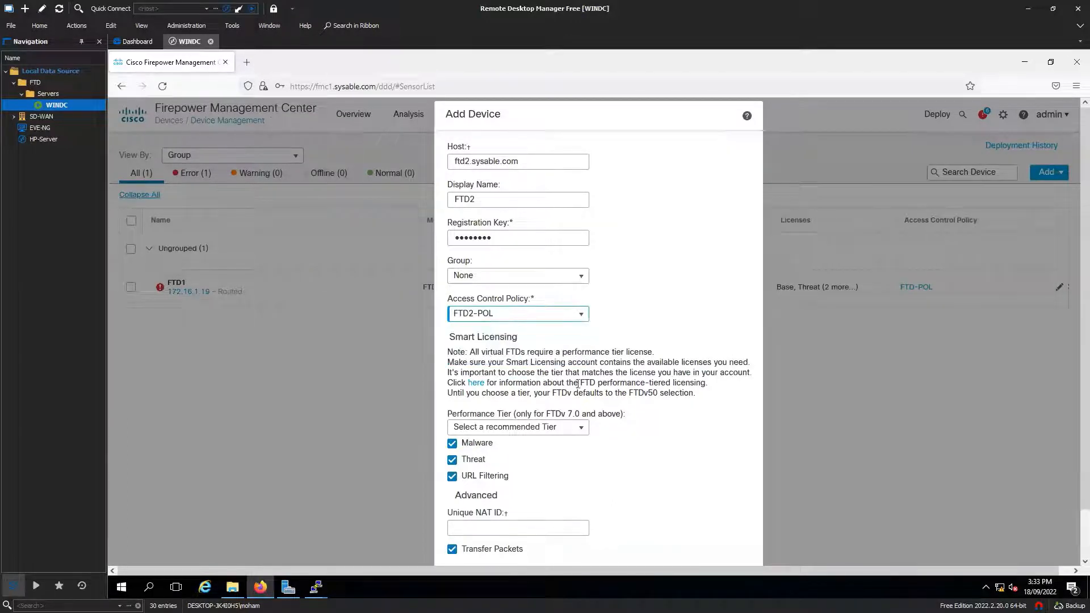
scroll(625, 442, down, 2)
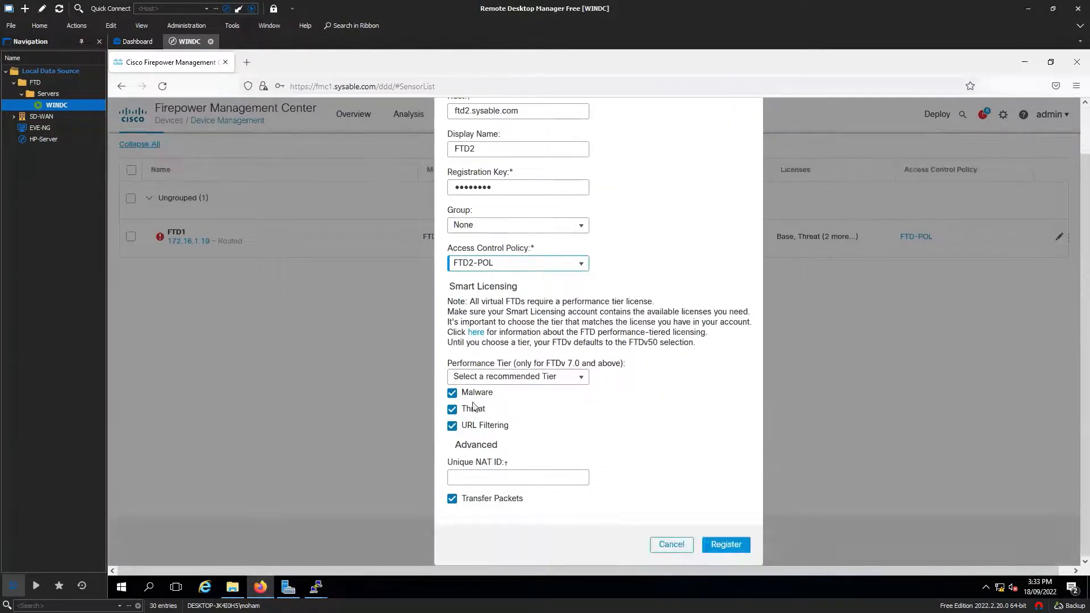
scroll(585, 384, up, 2)
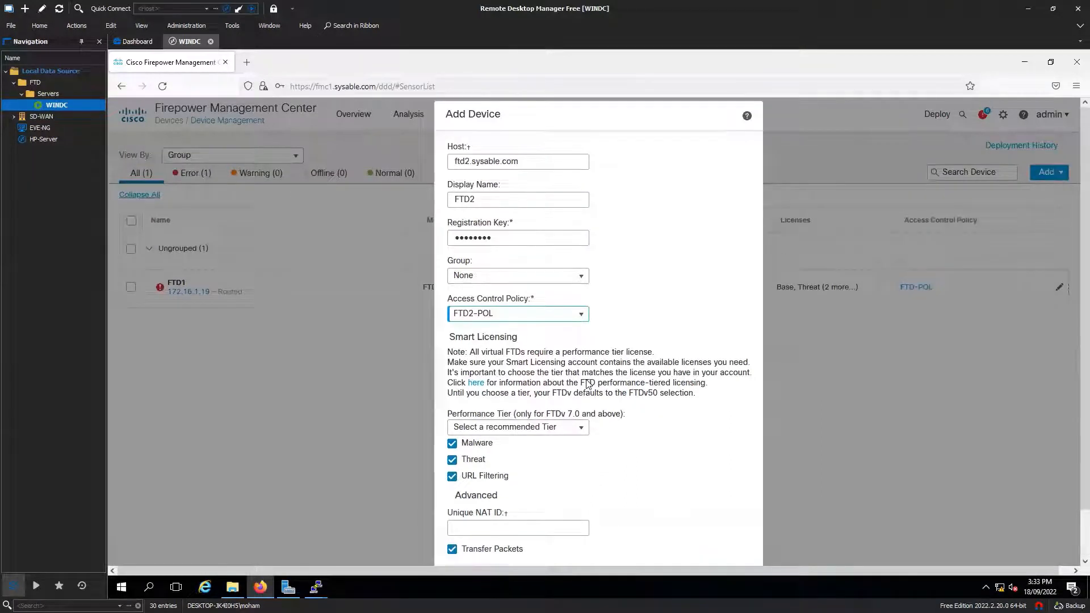
scroll(587, 385, down, 1)
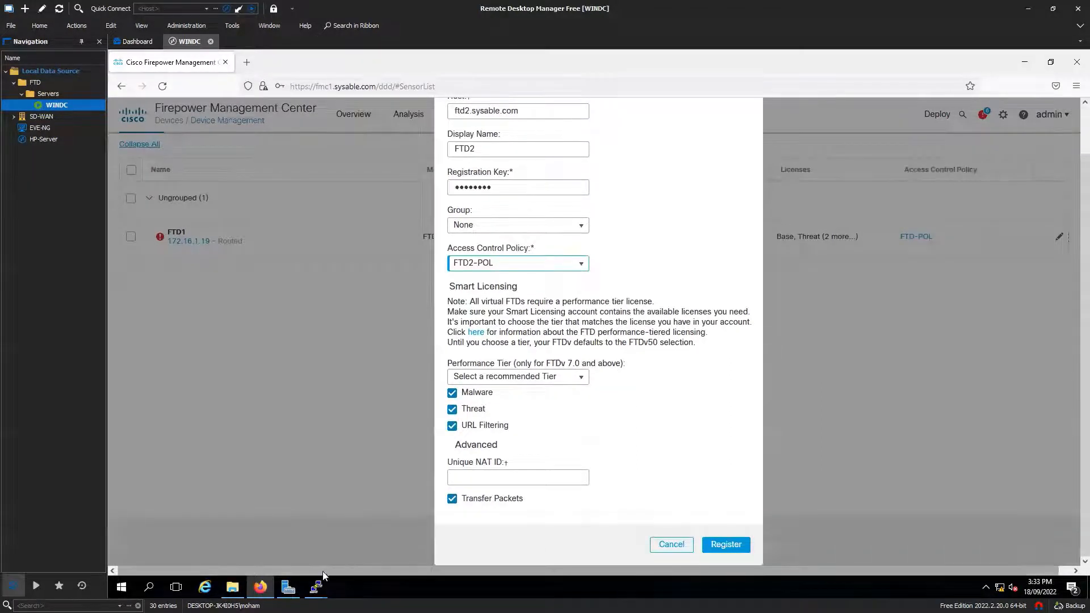
Step: Recheck the registration key in the PuTTY manager command, then register FTD2
mouse_move(316, 587)
click(377, 549)
drag(226, 359, 574, 353)
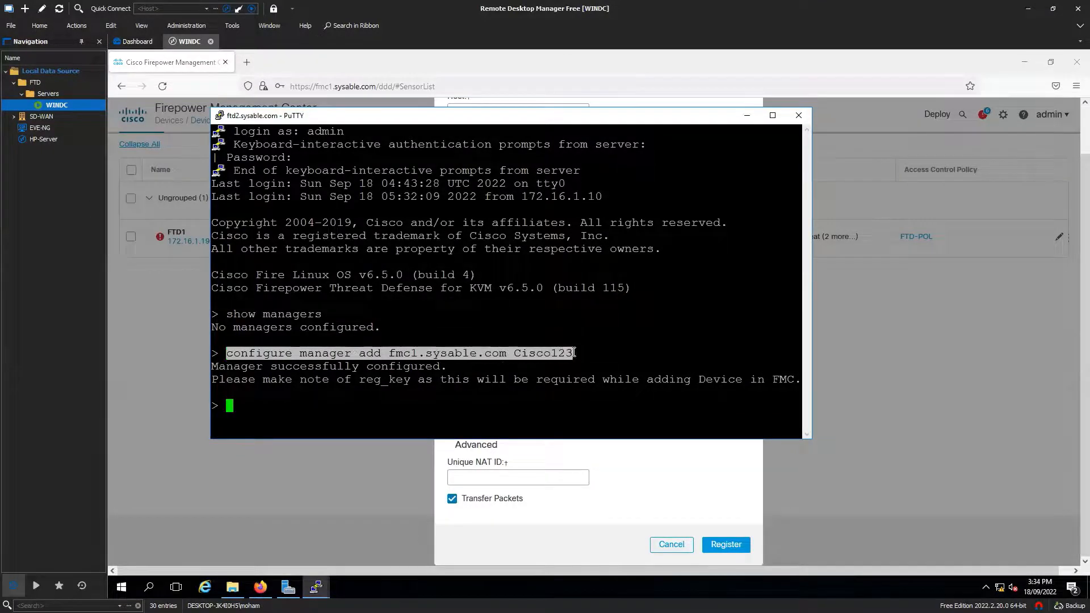
click(670, 338)
click(748, 116)
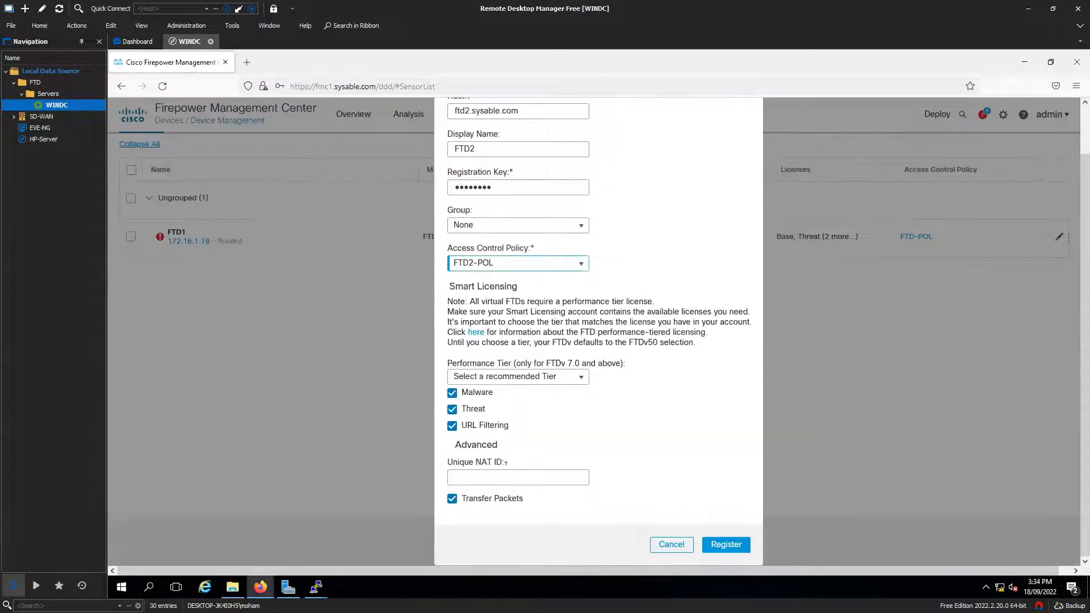
click(726, 544)
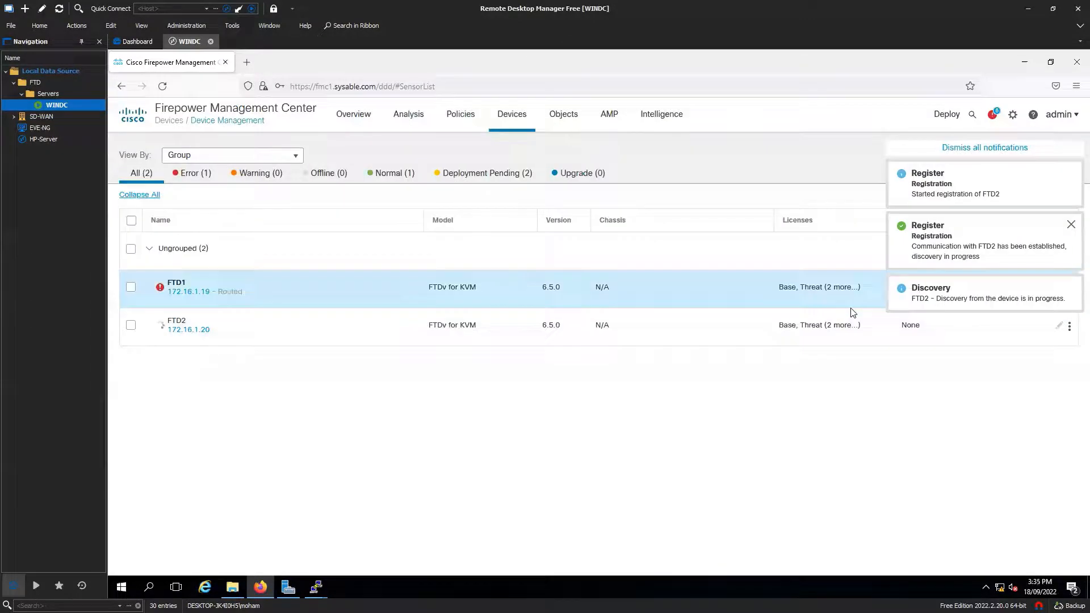
Step: Dismiss all registration notifications and show the Tasks list from the notifications bell
click(987, 149)
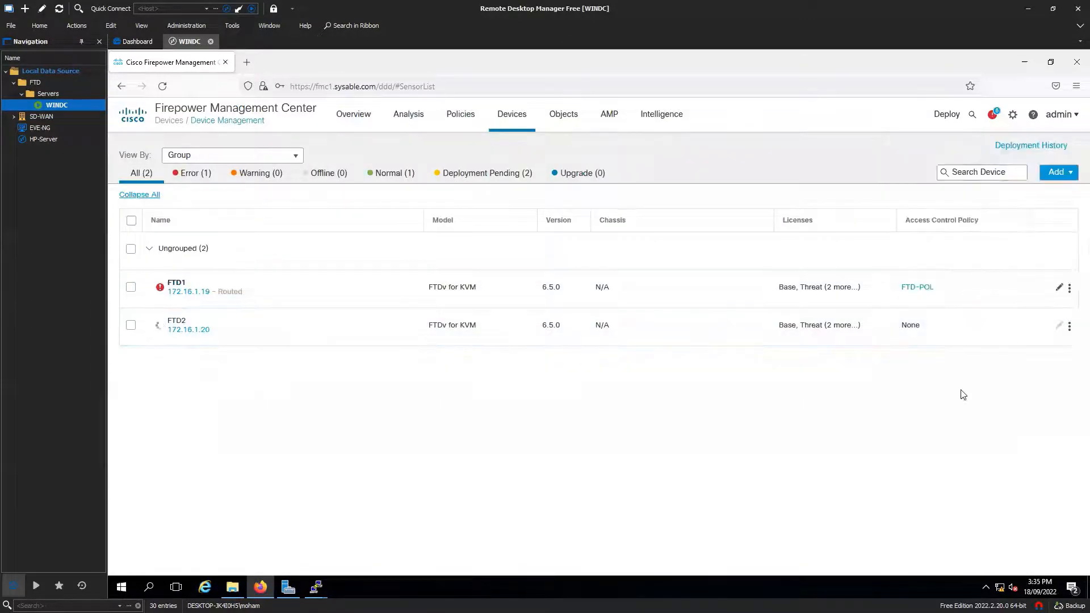
click(992, 114)
click(877, 156)
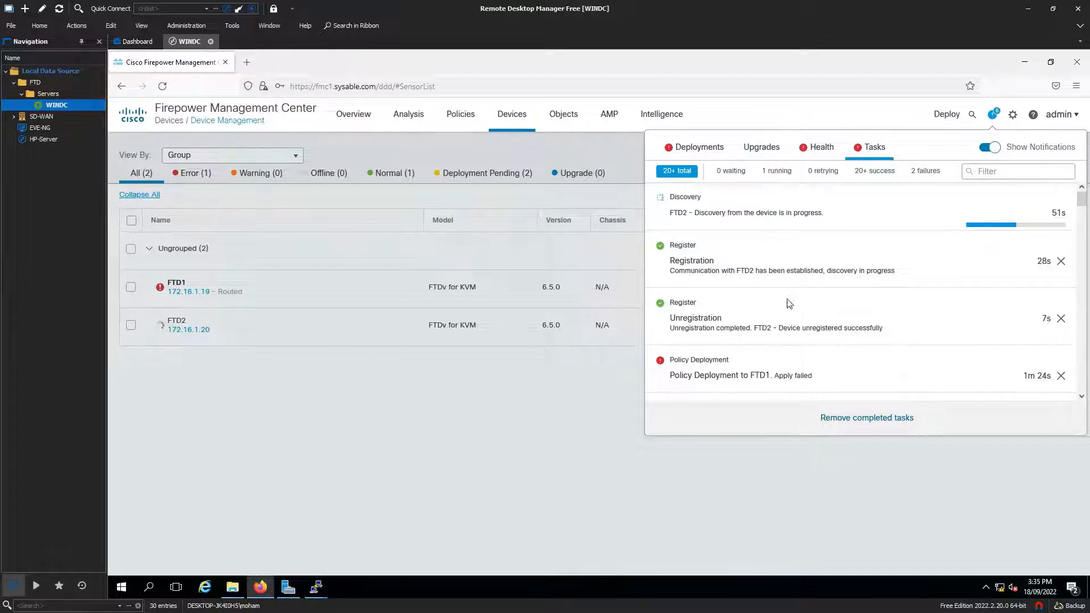
Step: Watch FTD2's discovery task until the policy deployment succeeds, then close the task panel
double_click(672, 214)
click(731, 228)
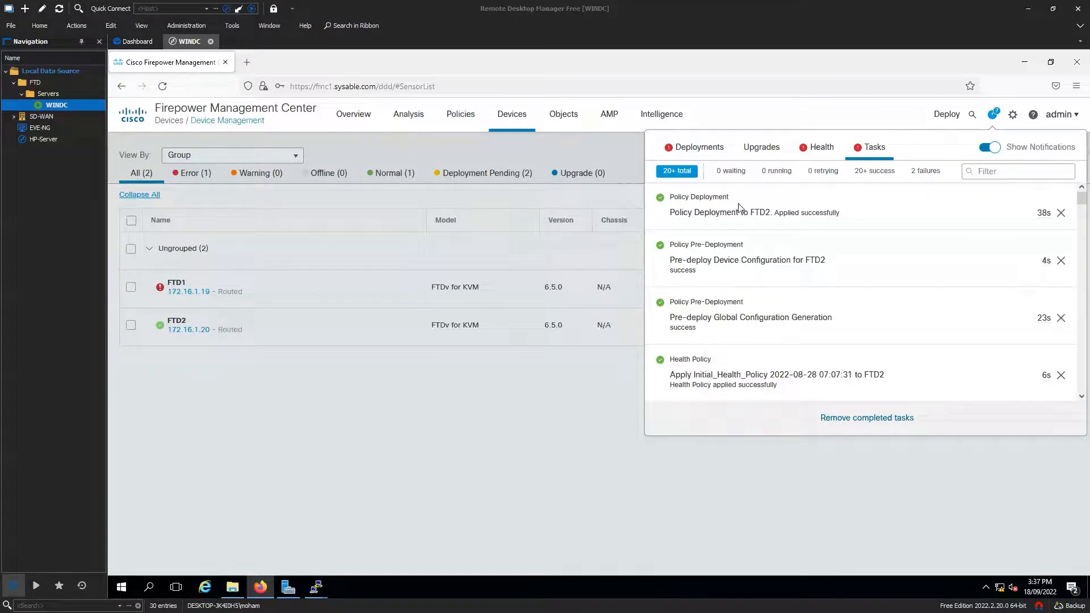
click(524, 444)
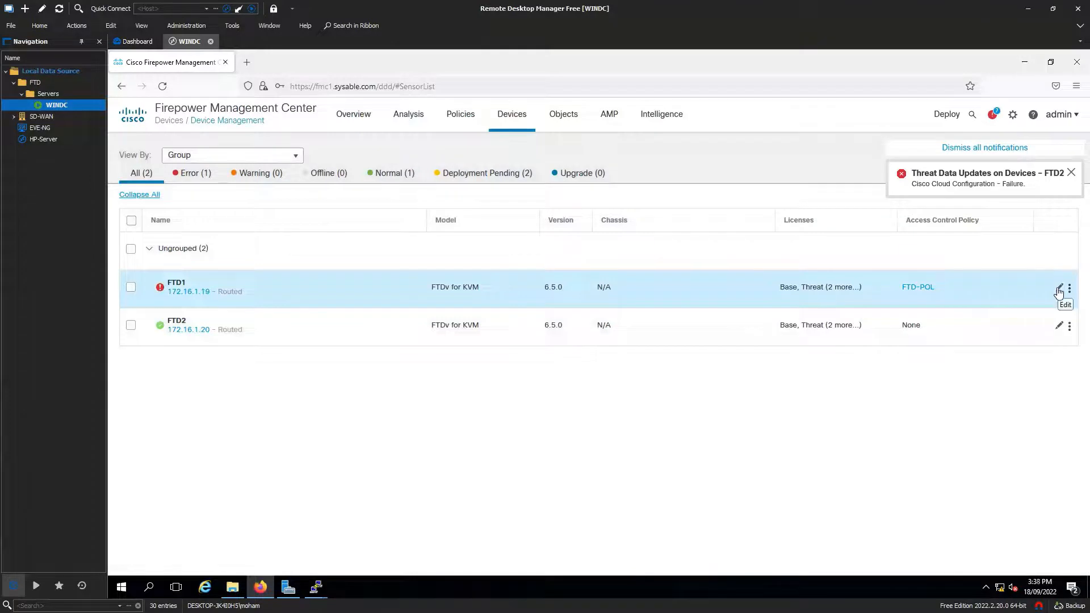
Step: Open FTD1's Device tab summary, dismissing the threat data failure notification
click(1057, 289)
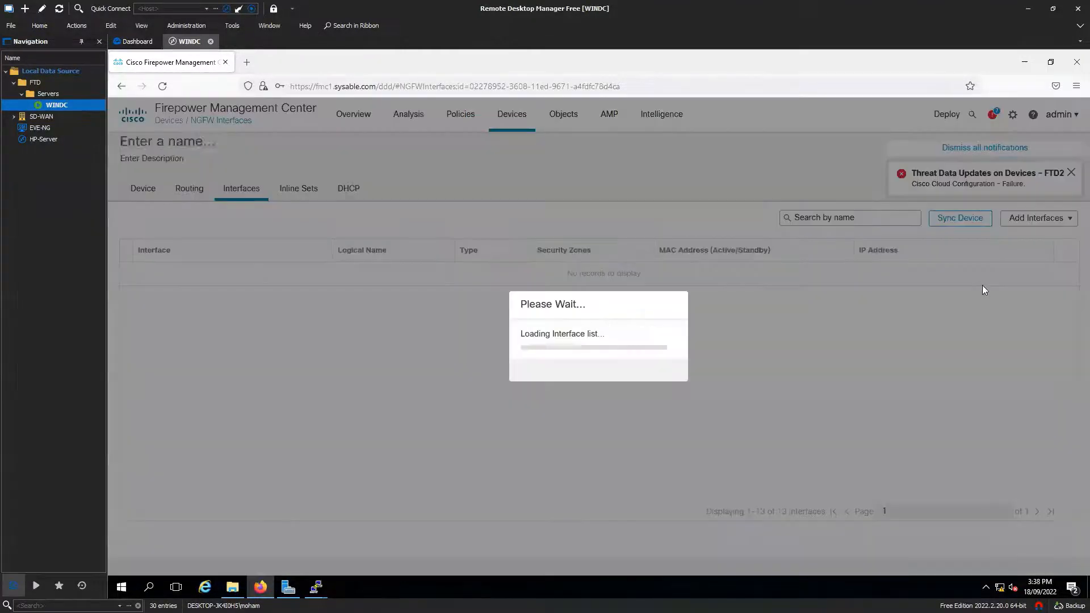
click(998, 149)
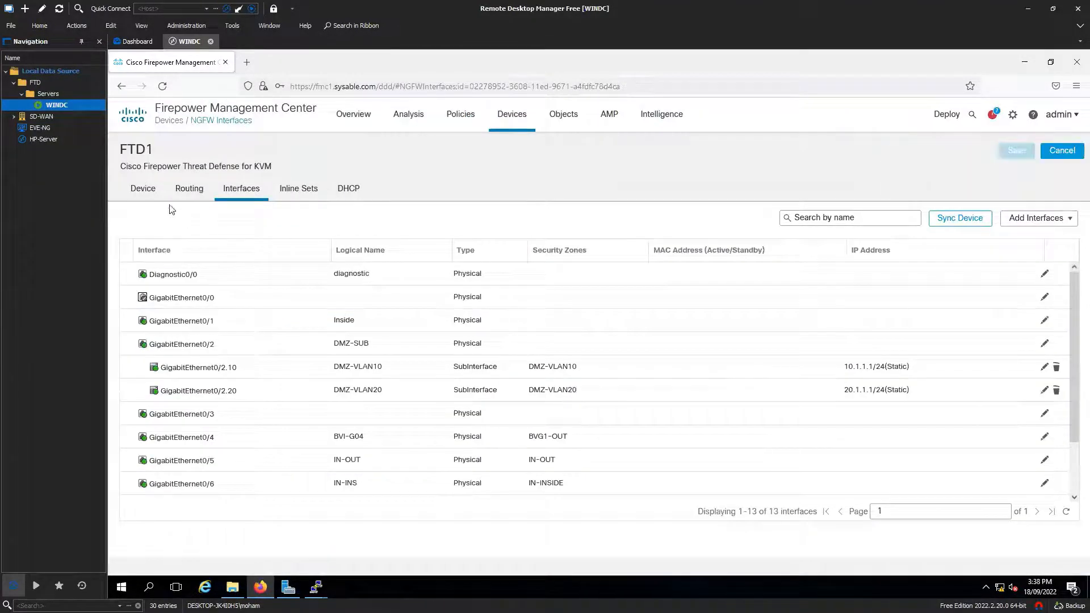
click(142, 195)
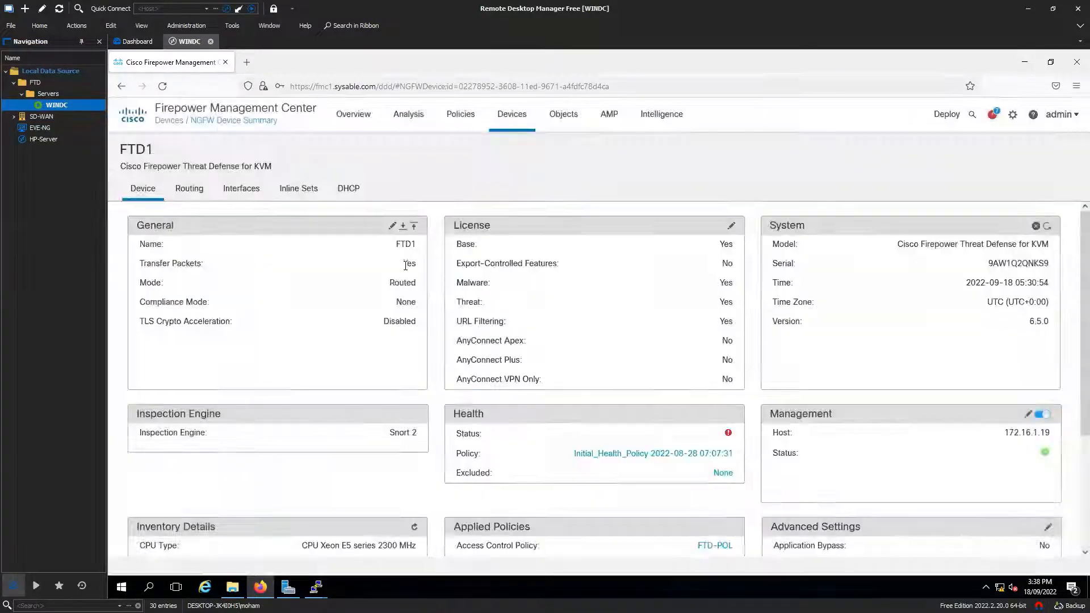
Step: Browse source devices in Get Device Configuration for FTD1, then cancel
click(403, 226)
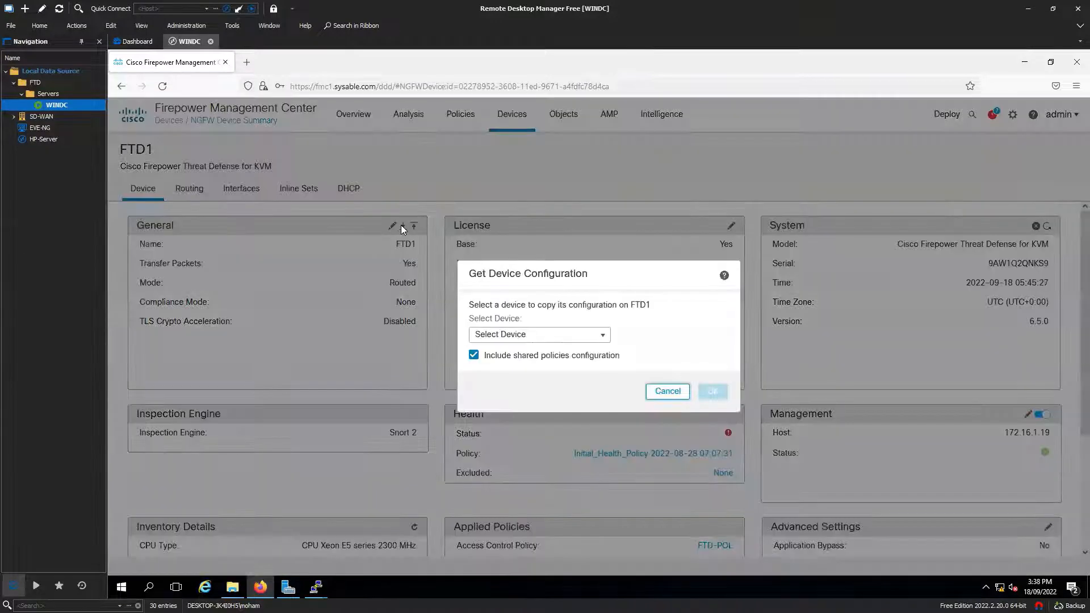
click(580, 335)
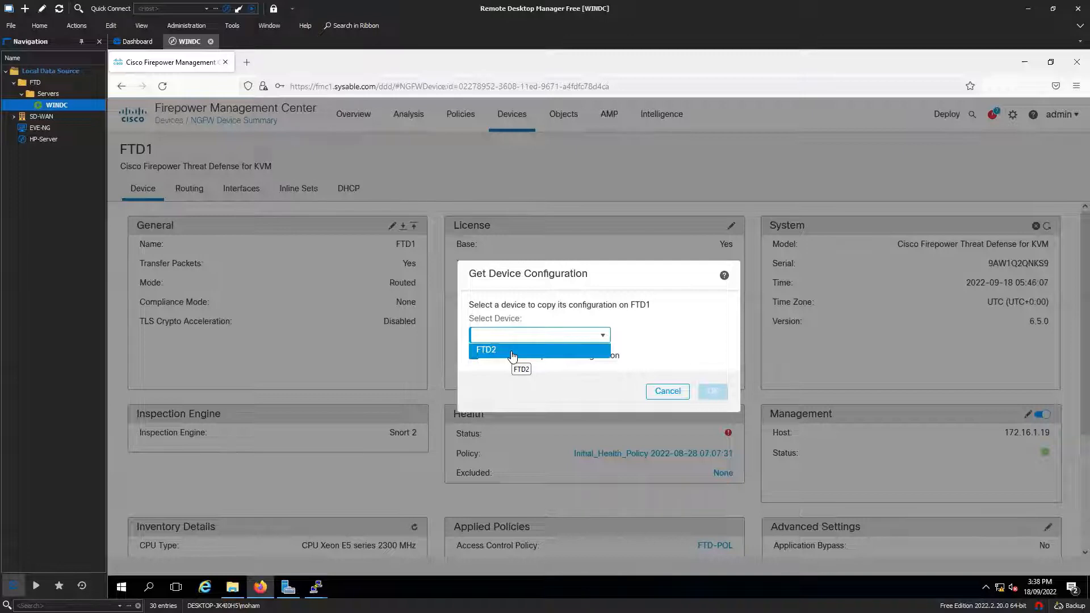
click(618, 393)
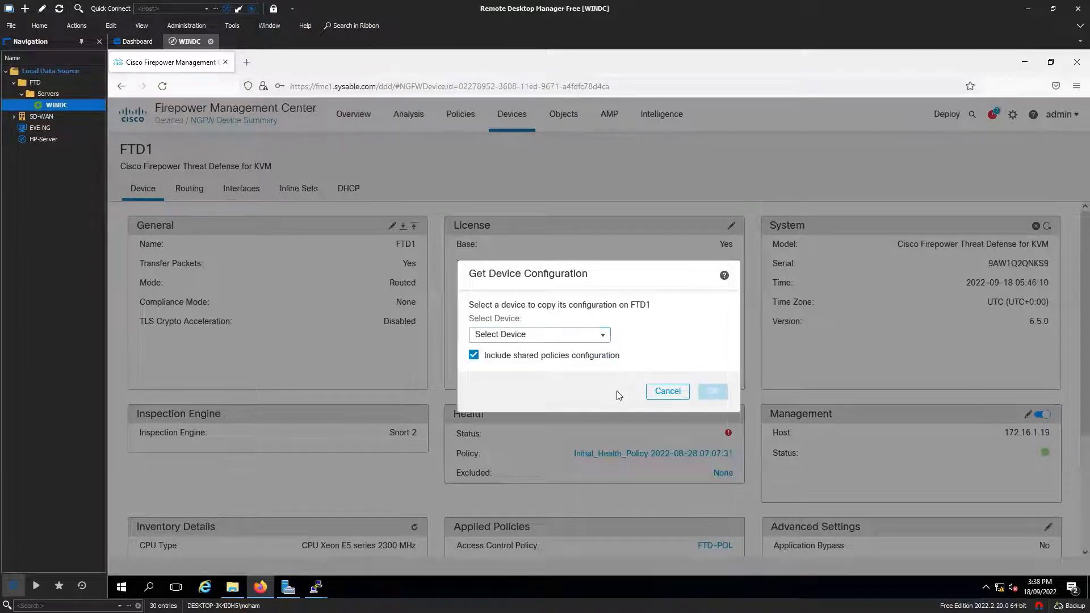
click(667, 392)
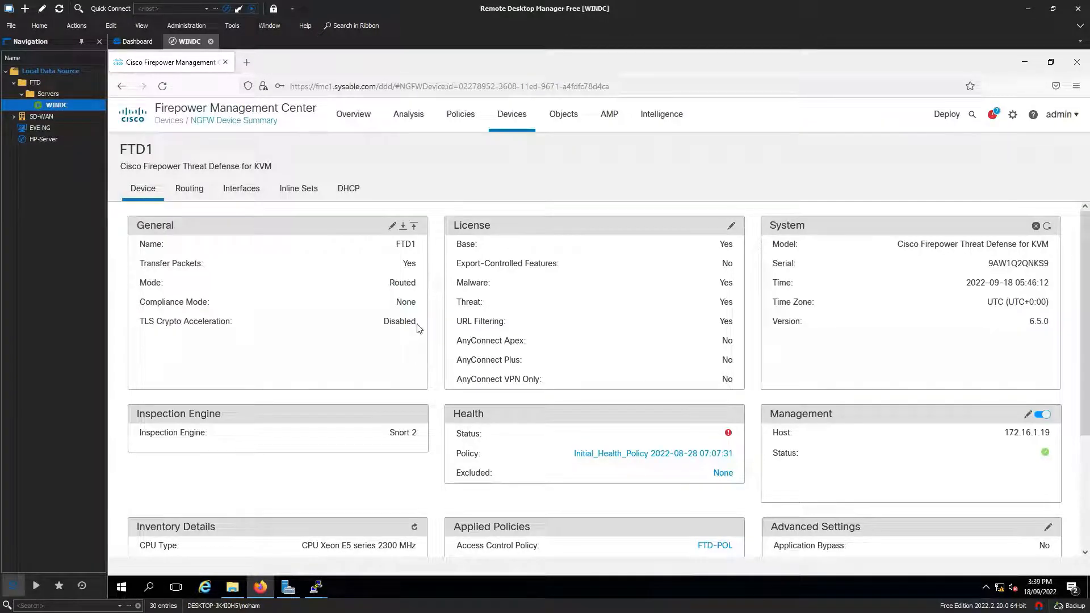
Step: Set FTD2 as the target for replicating FTD1's configuration and submit the push
click(415, 226)
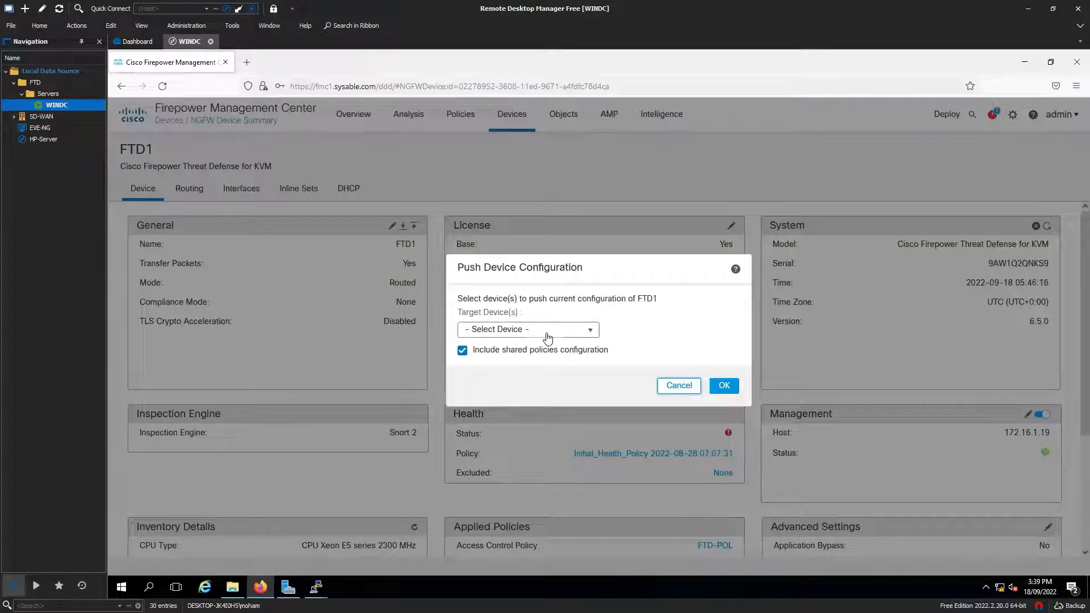
click(547, 331)
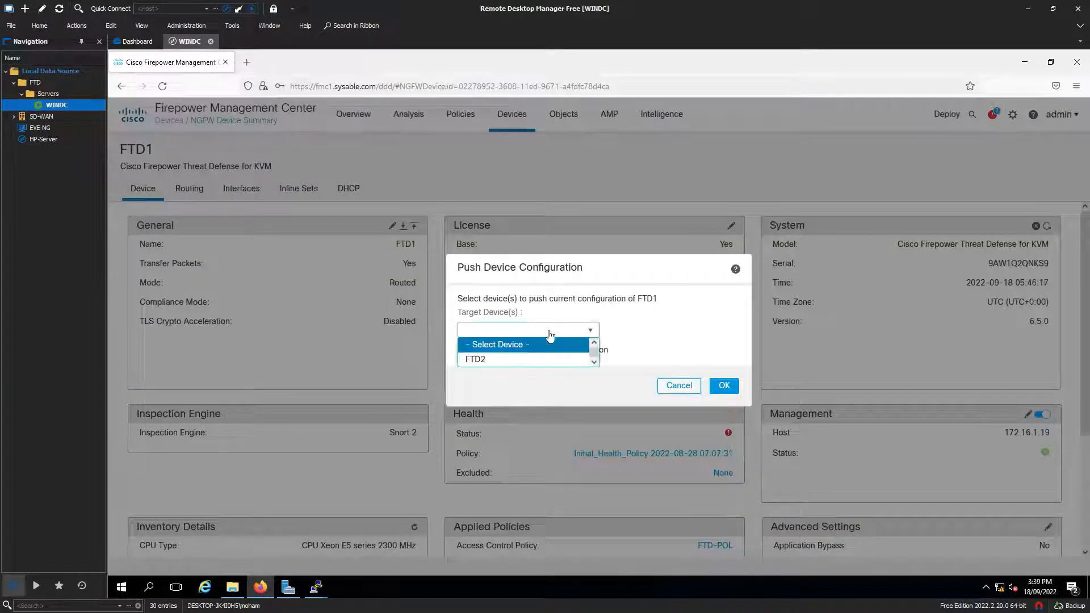
click(496, 359)
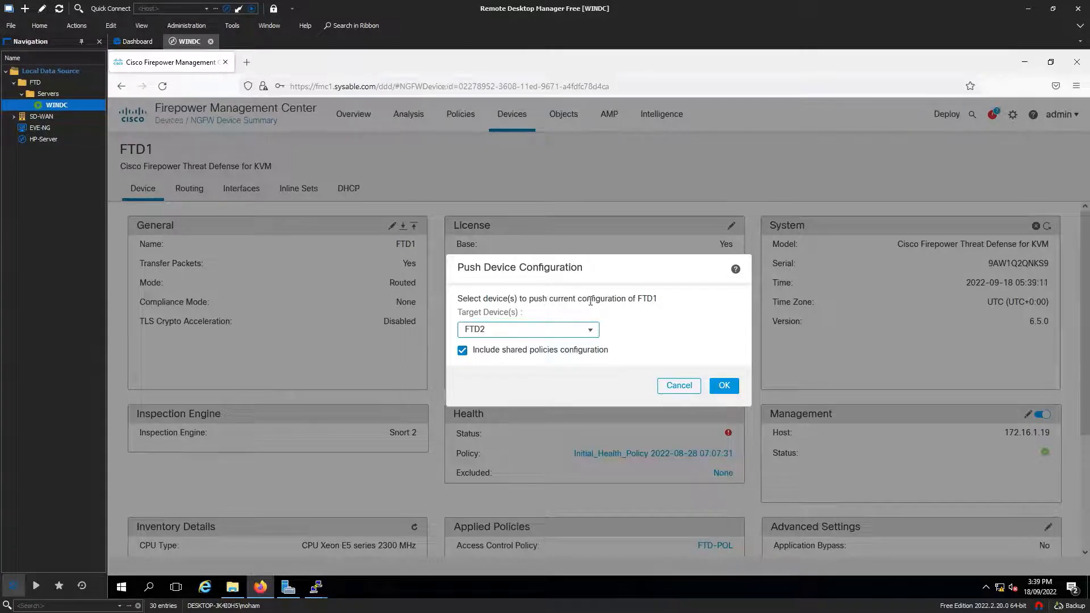
drag(587, 299, 656, 313)
click(603, 374)
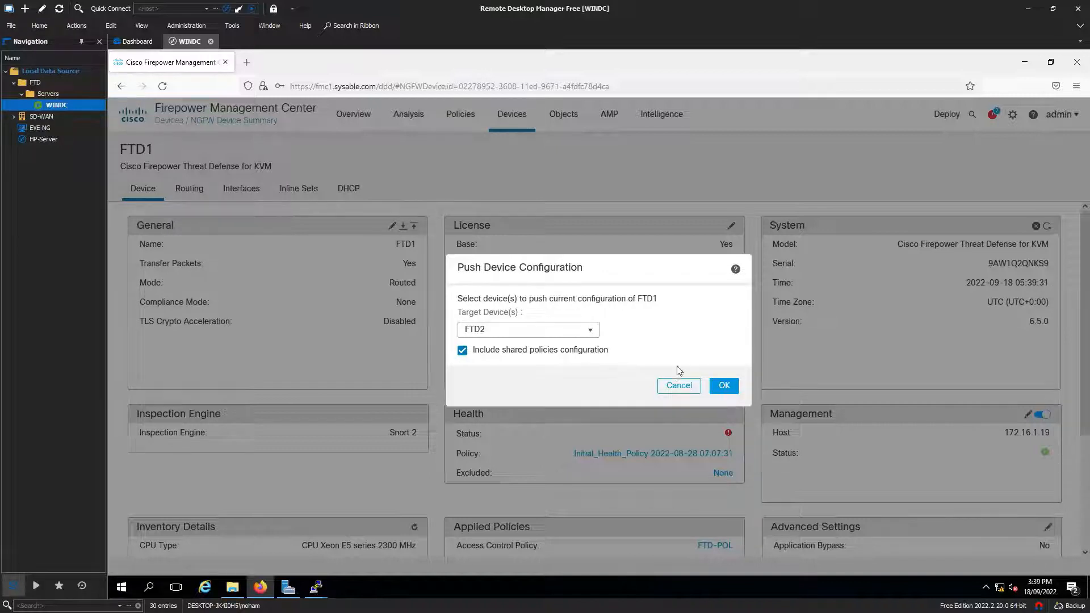
click(723, 386)
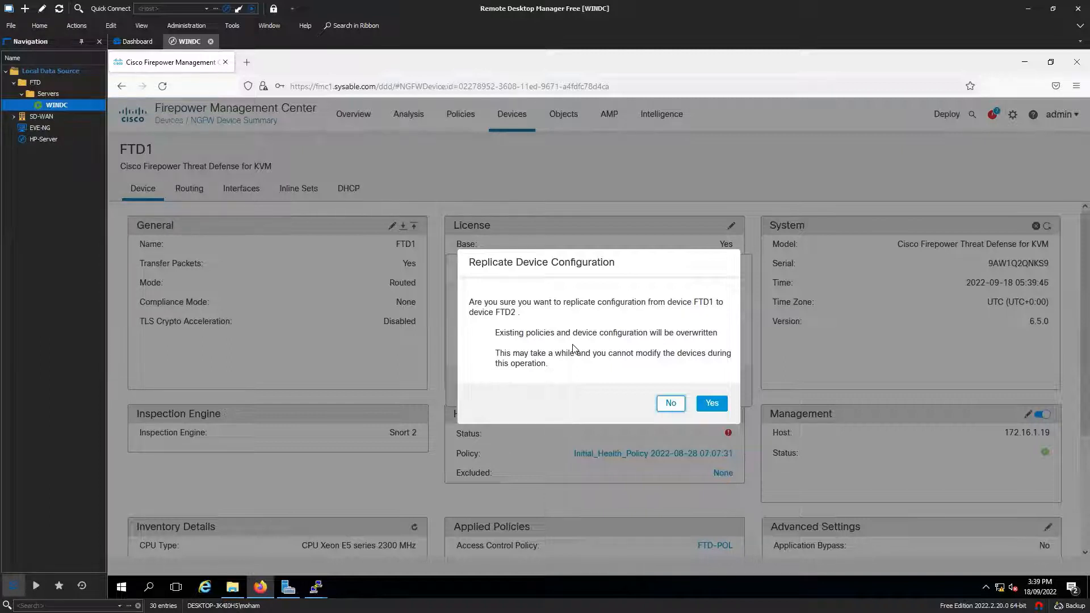
Step: Accept the overwrite warning to replicate FTD1's configuration onto FTD2, then acknowledge the success message
drag(495, 332, 719, 331)
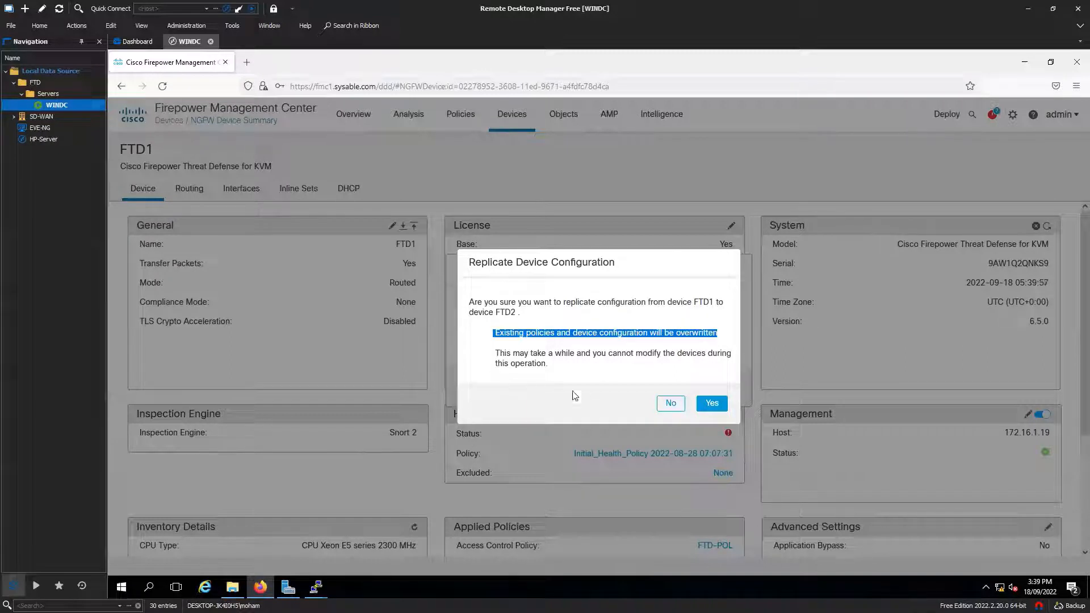
drag(495, 354, 584, 365)
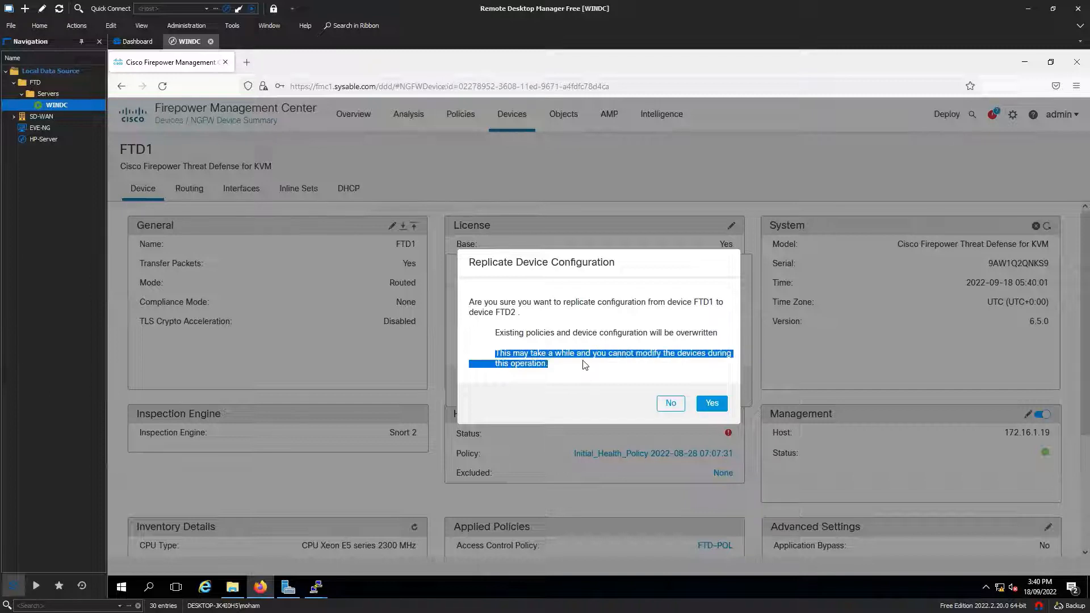
click(585, 376)
click(714, 404)
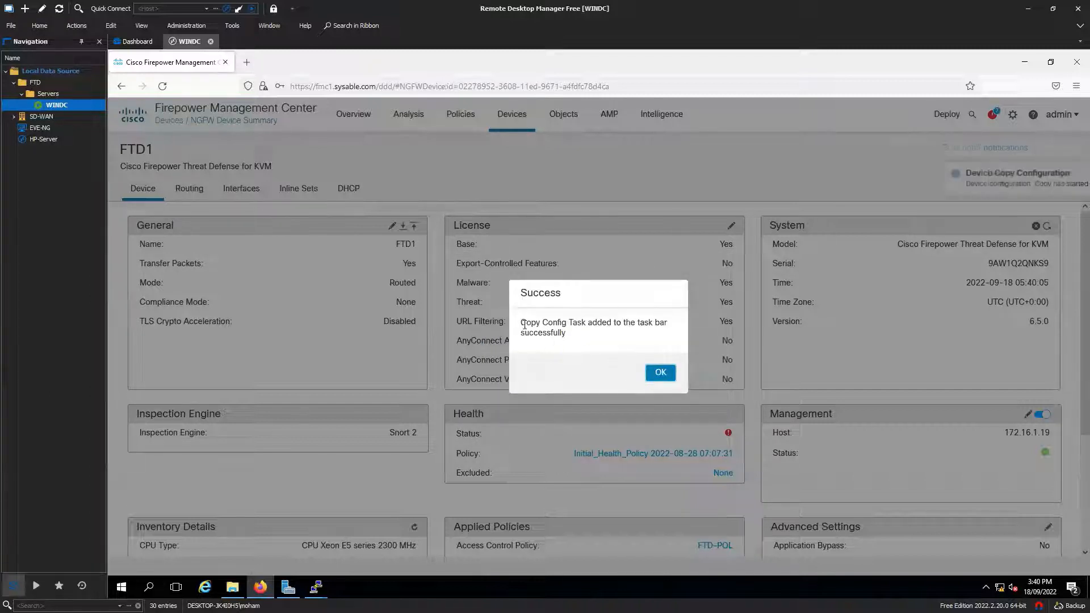
click(658, 373)
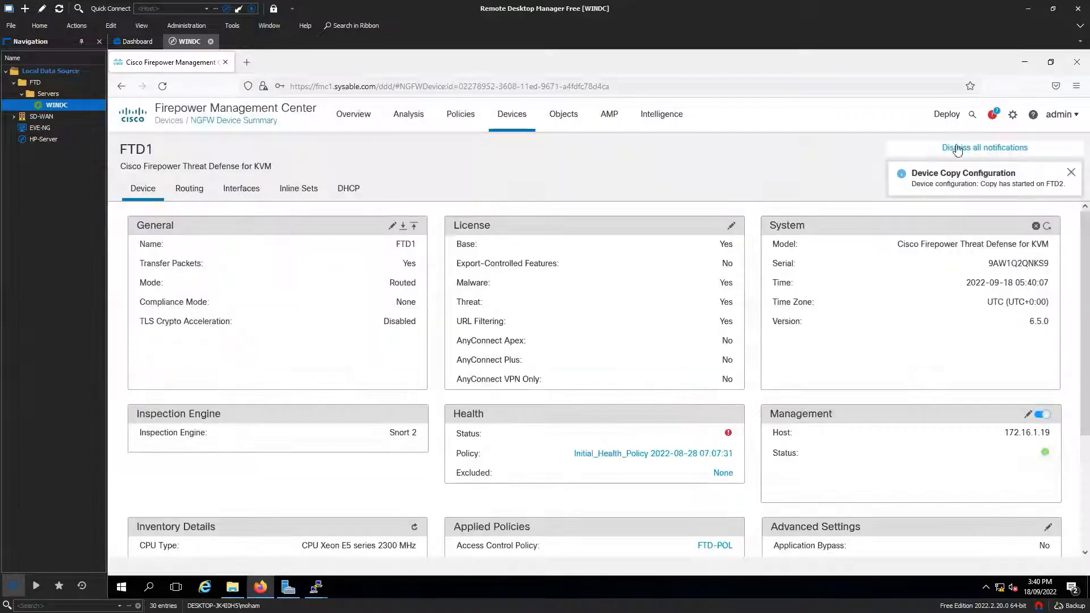
click(985, 147)
Step: Verify in the notifications task list that the Device Copy Configuration completed on FTD2
click(992, 114)
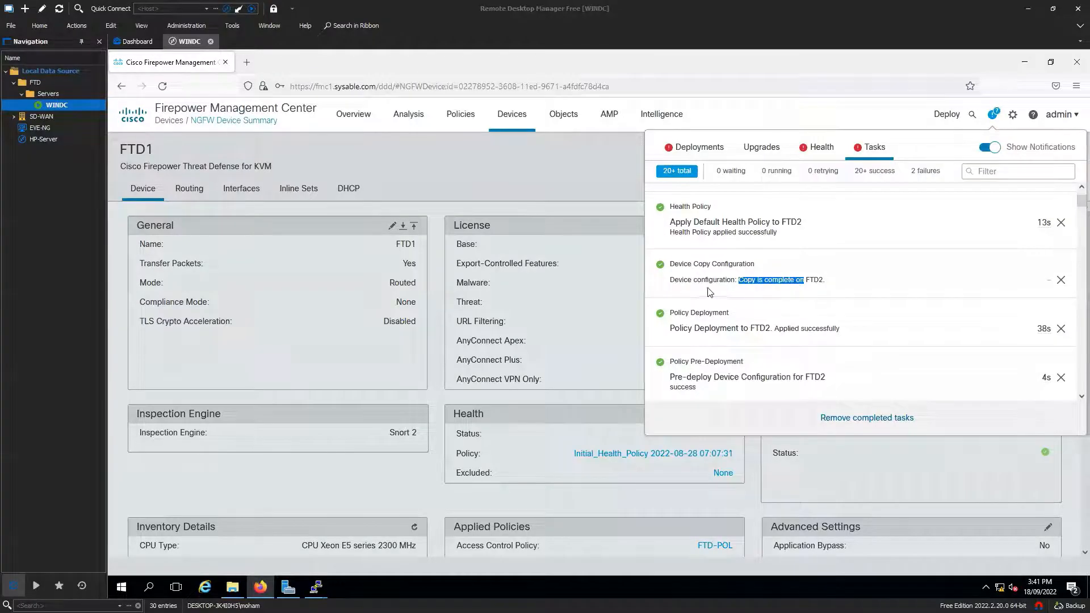
click(768, 299)
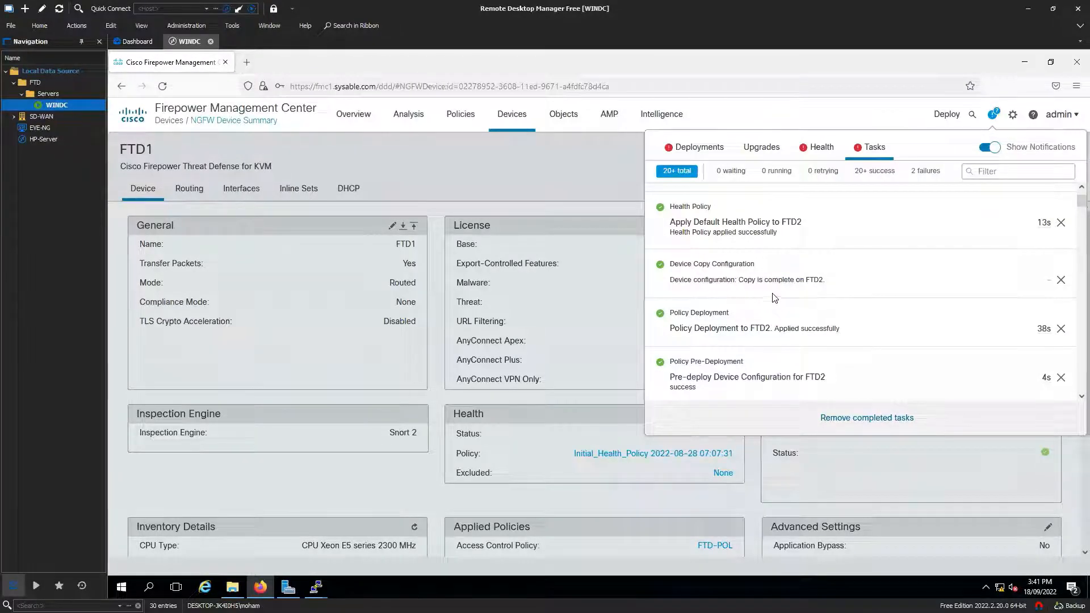
drag(829, 281, 744, 280)
click(561, 227)
Step: Review FTD1's interfaces, including GigabitEthernet0/1 Inside and GigabitEthernet0/4
click(238, 193)
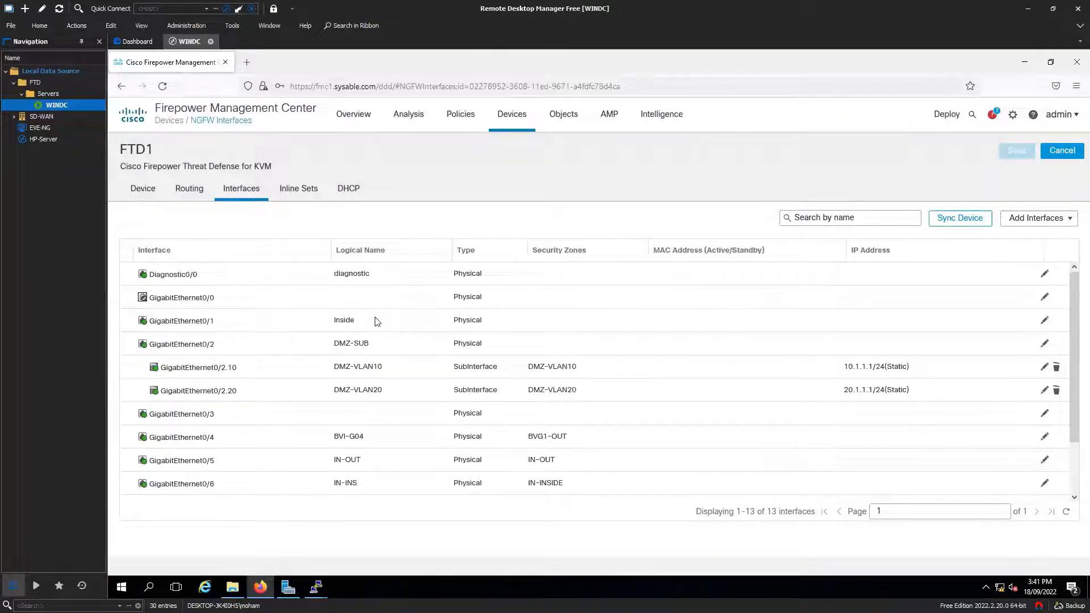
click(321, 324)
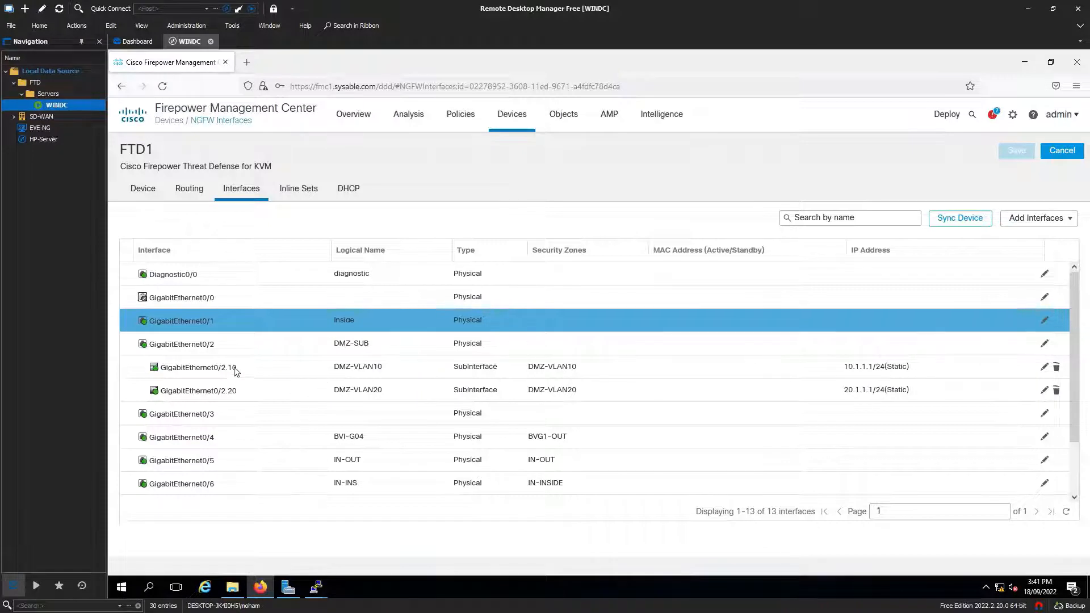
scroll(275, 442, down, 2)
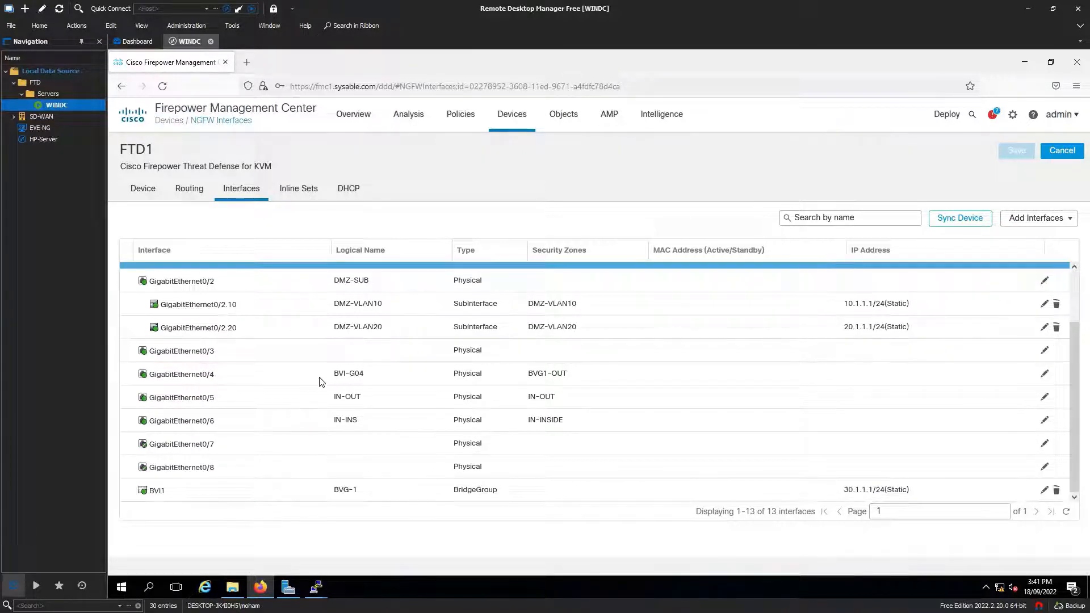
click(350, 379)
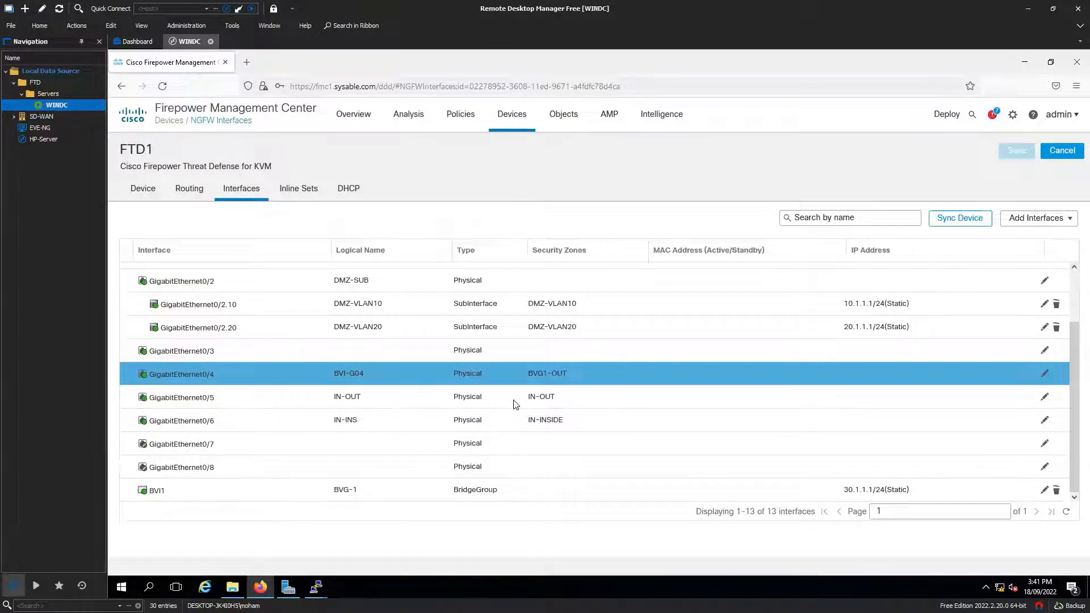
Step: View FTD1's inline sets, then return to Devices > Device Management
click(315, 191)
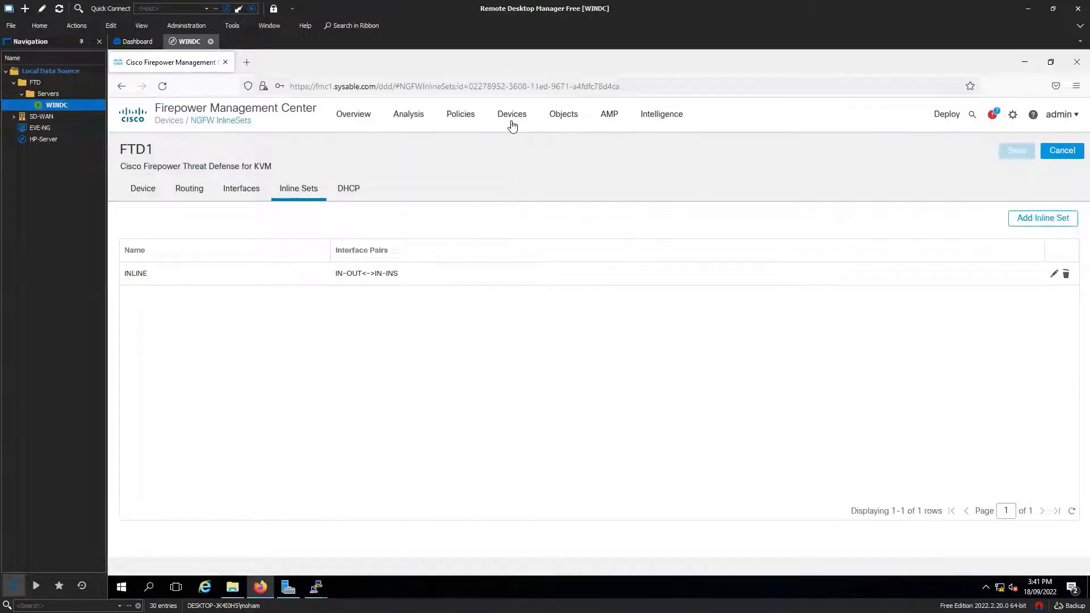
mouse_move(512, 116)
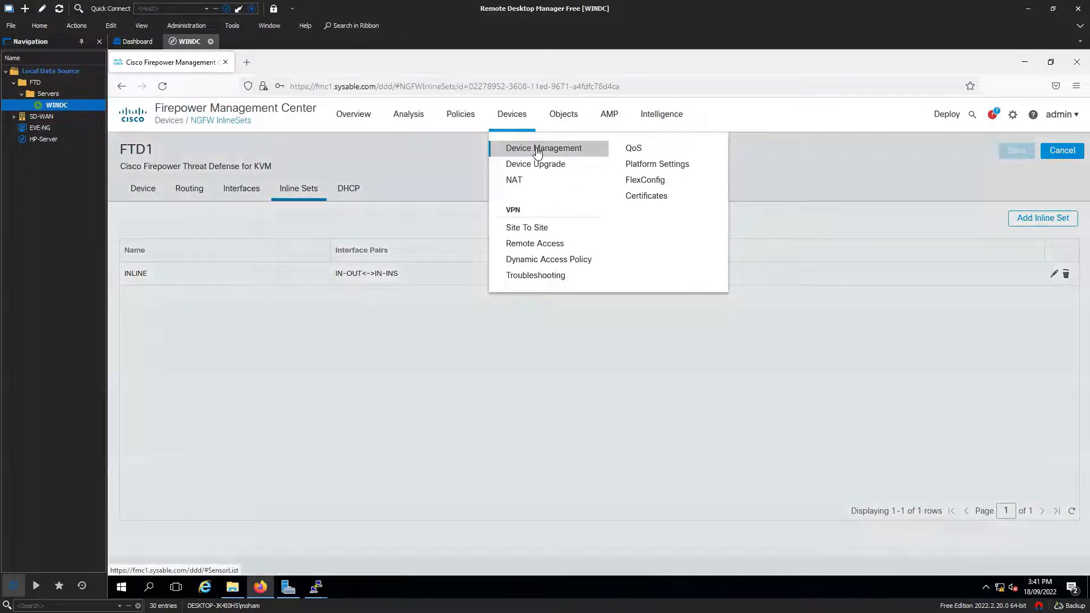
click(537, 153)
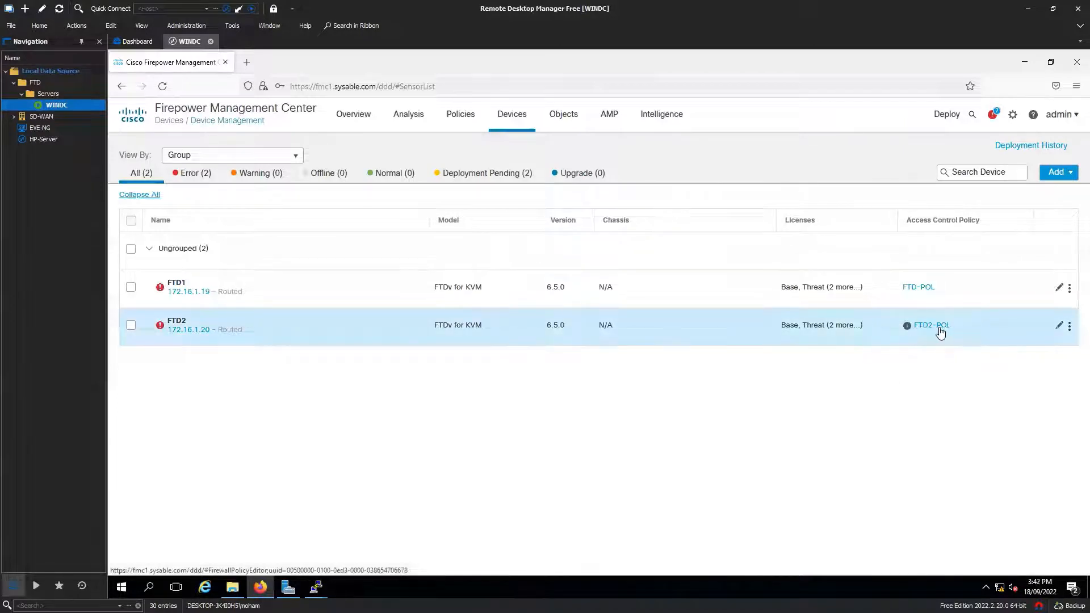
Step: Check the Health, Upgrades, Deployments and Tasks notifications, then close the panel
mouse_move(907, 329)
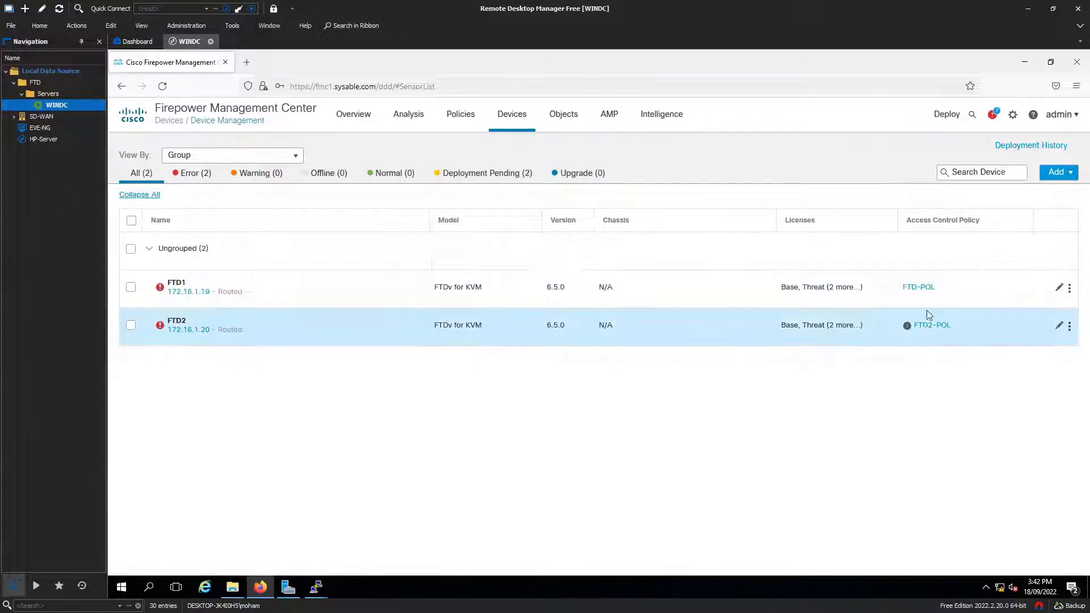
click(1011, 116)
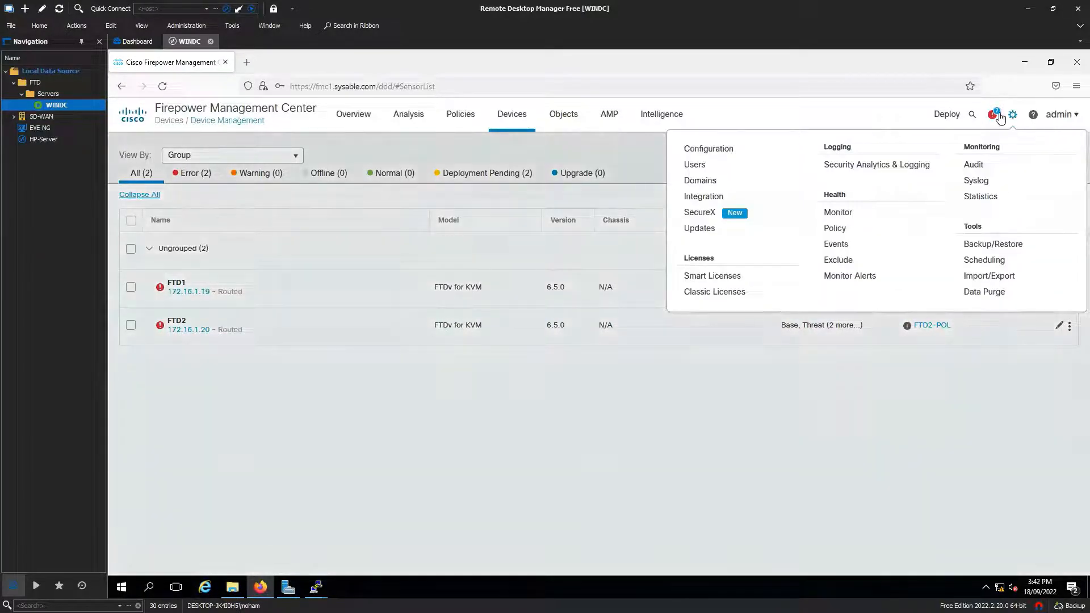
click(998, 116)
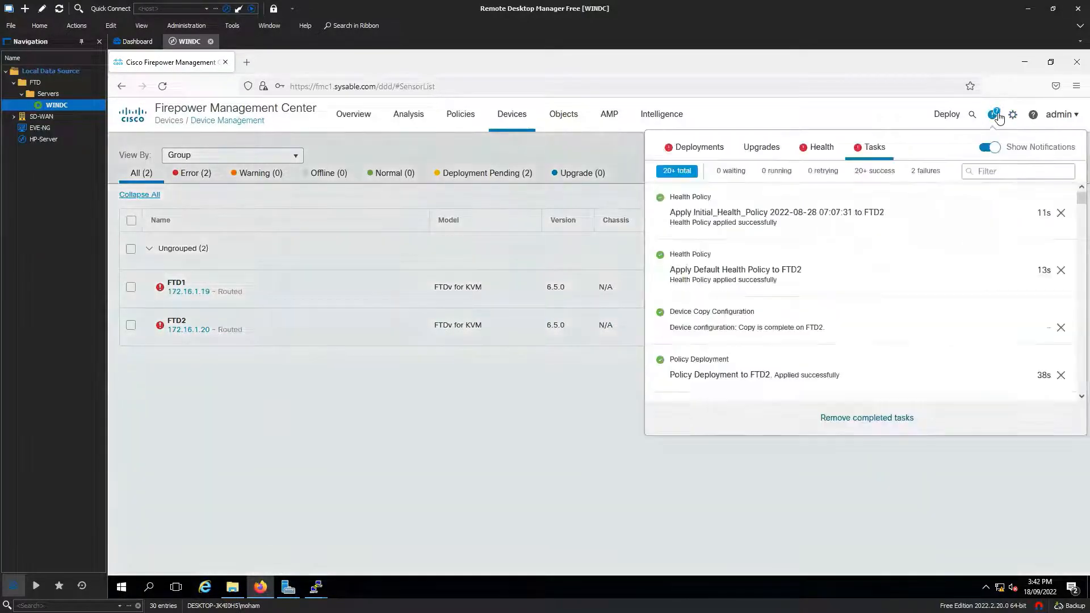
click(824, 157)
click(763, 157)
click(718, 158)
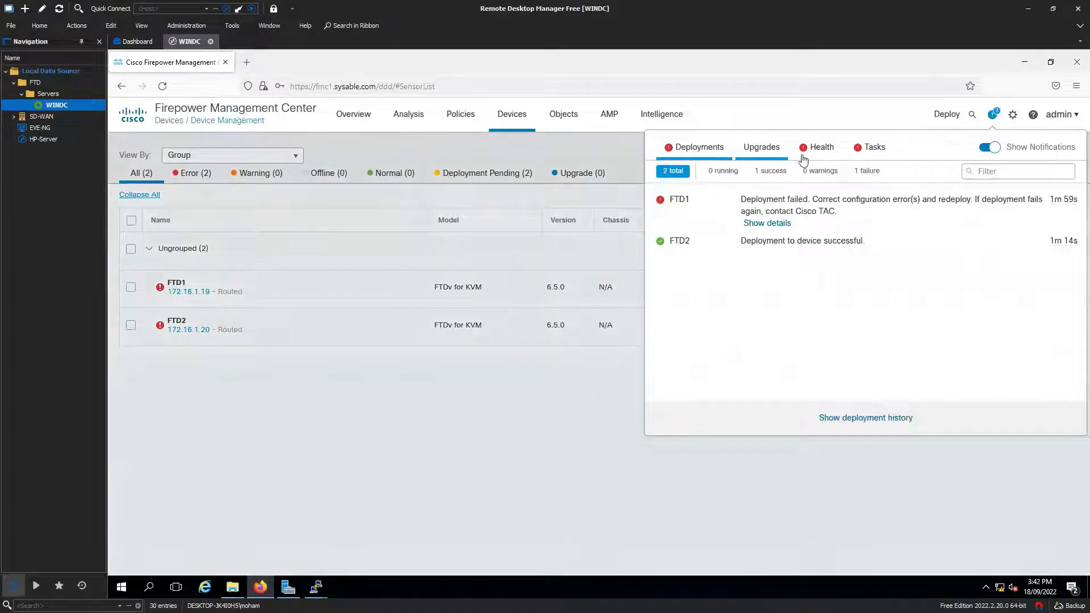
click(871, 149)
click(542, 480)
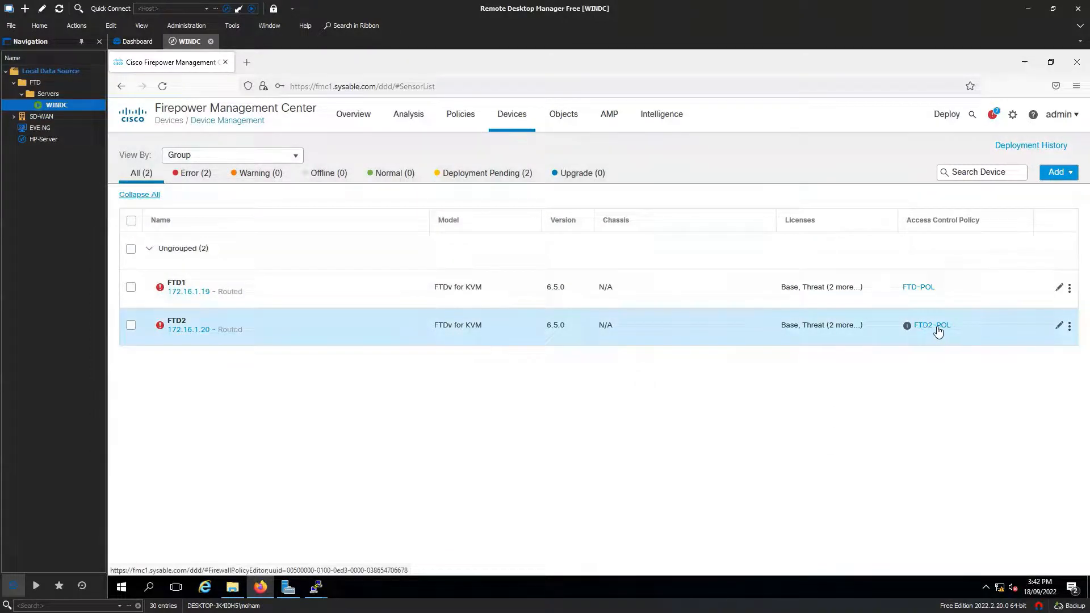
Step: Edit FTD2 and browse its interface table and its INLINE inline set
click(1059, 328)
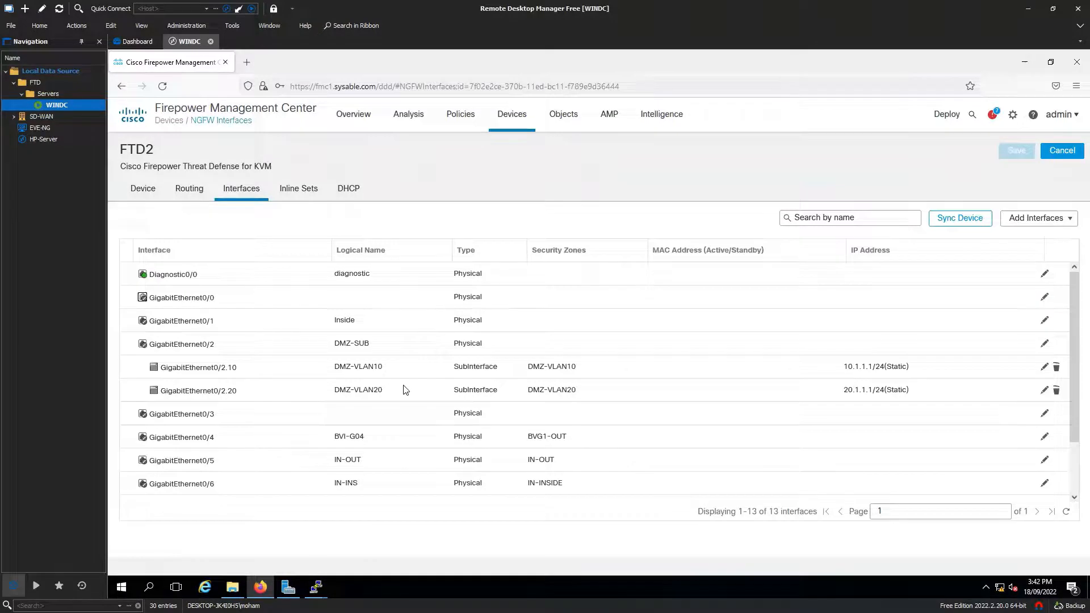
scroll(403, 390, down, 2)
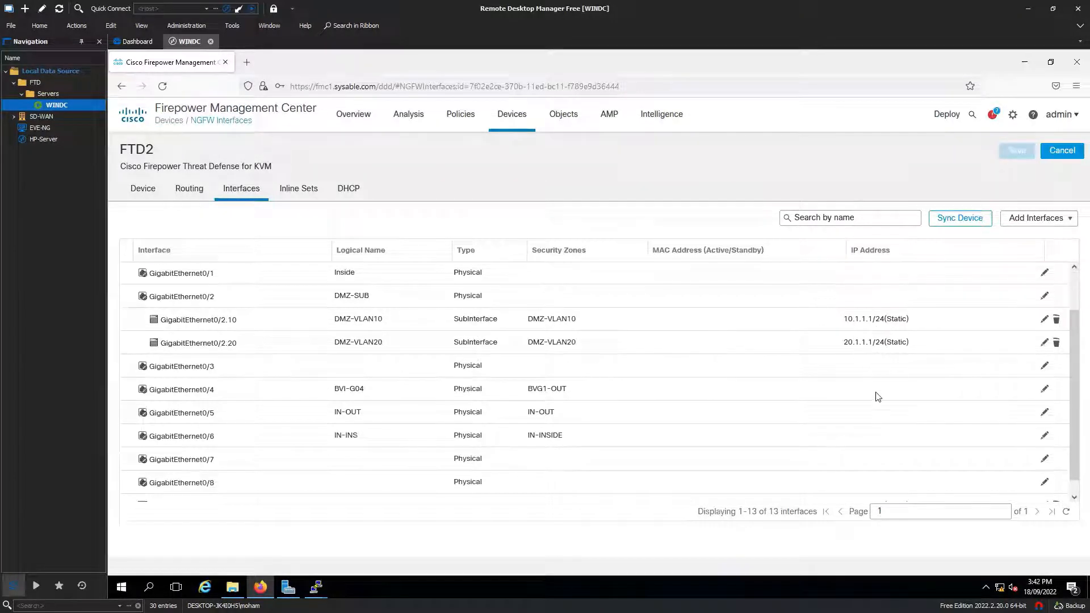
scroll(876, 397, down, 1)
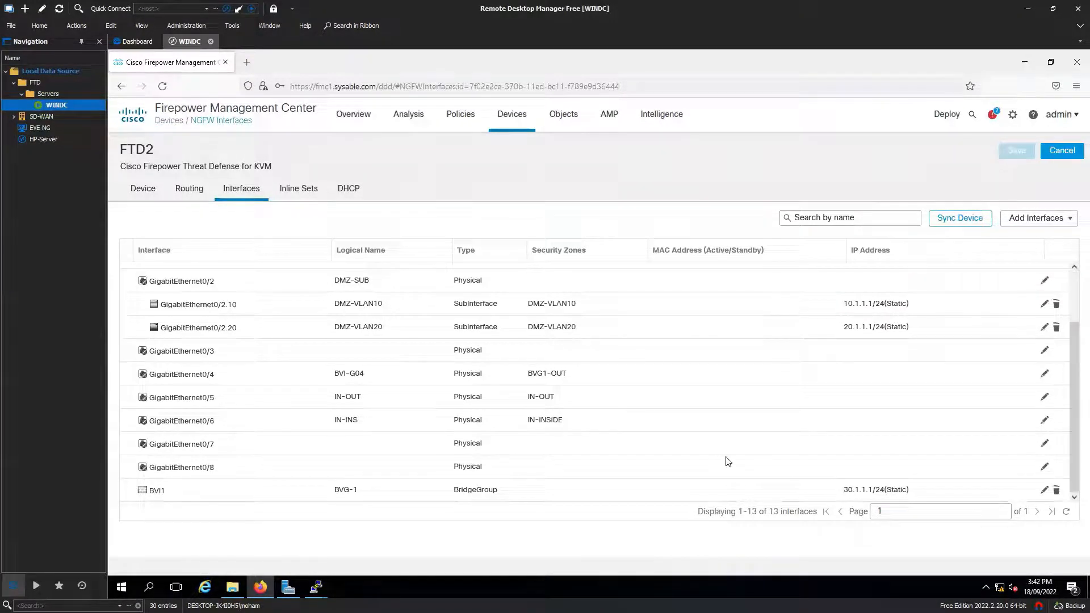
scroll(647, 452, up, 3)
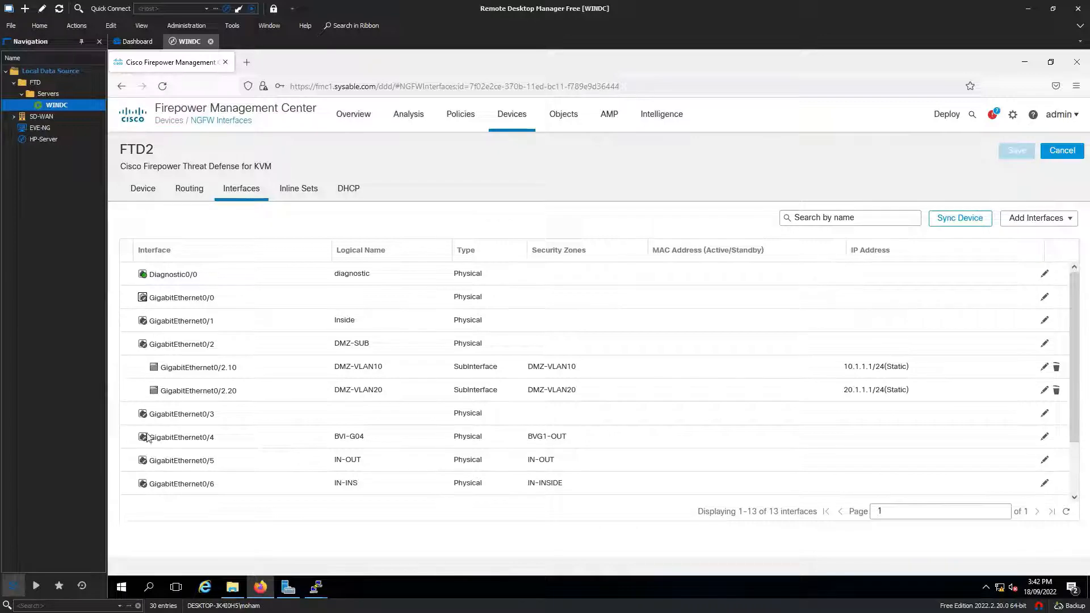
scroll(145, 459, down, 2)
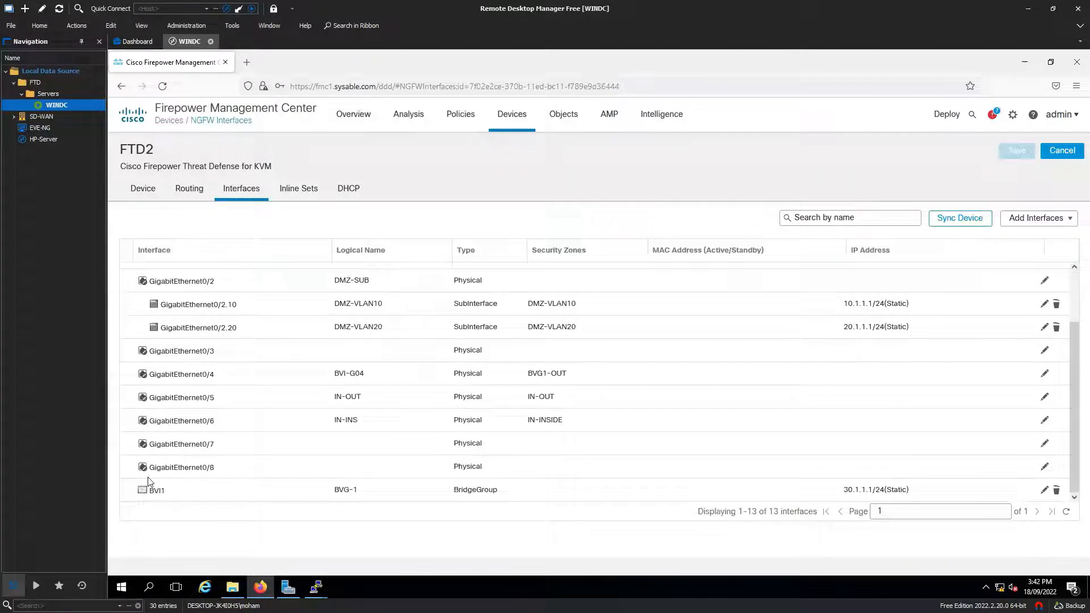
scroll(142, 438, up, 2)
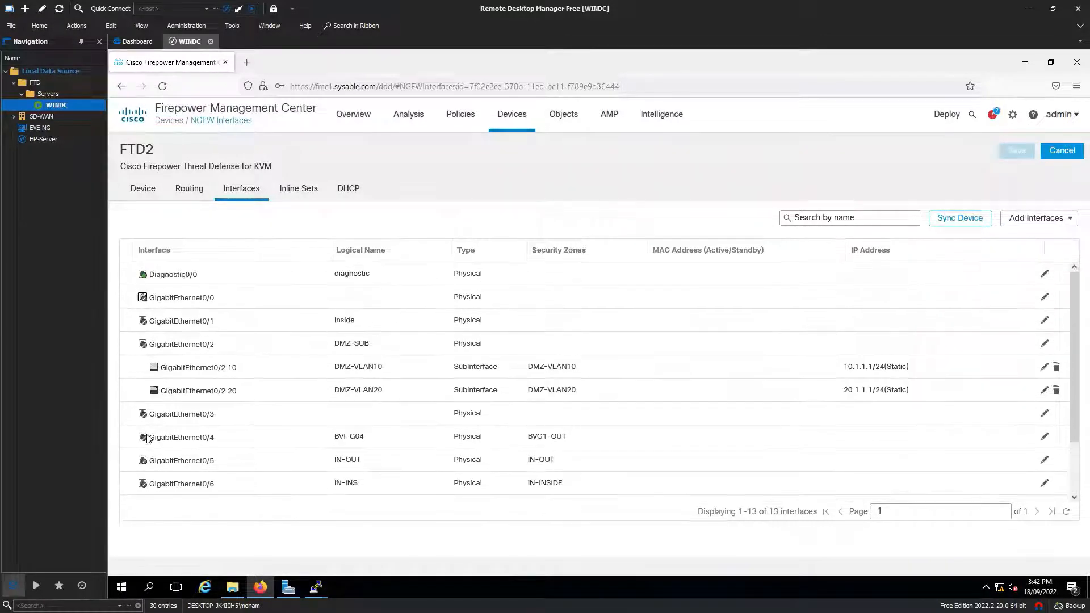
click(299, 196)
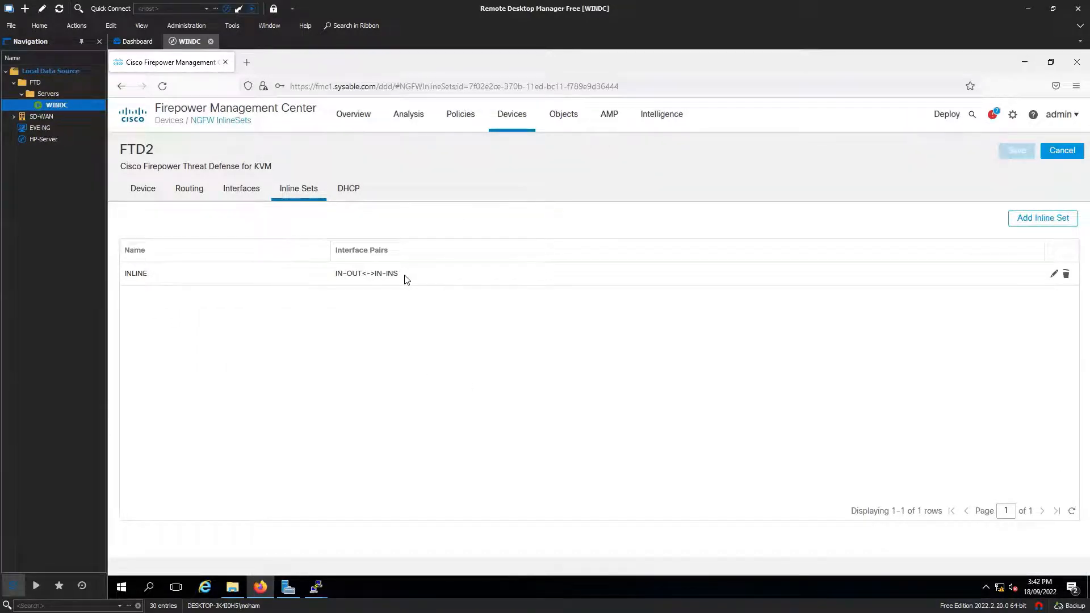
click(242, 196)
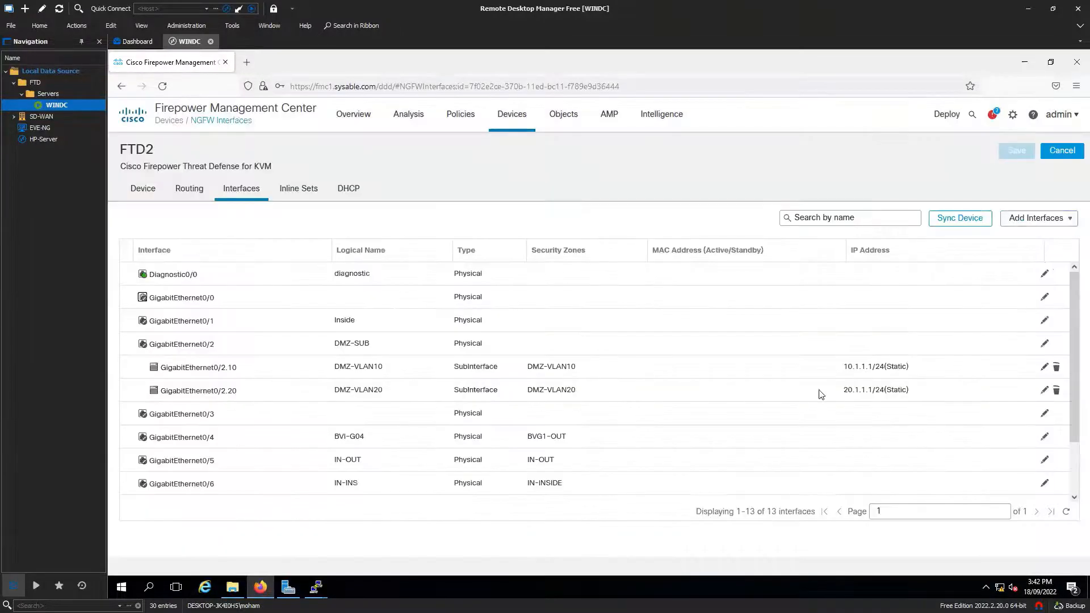
Step: Edit FTD-POL and confirm its Policy Assignments include FTD1 and FTD2, cancelling without changes
mouse_move(461, 116)
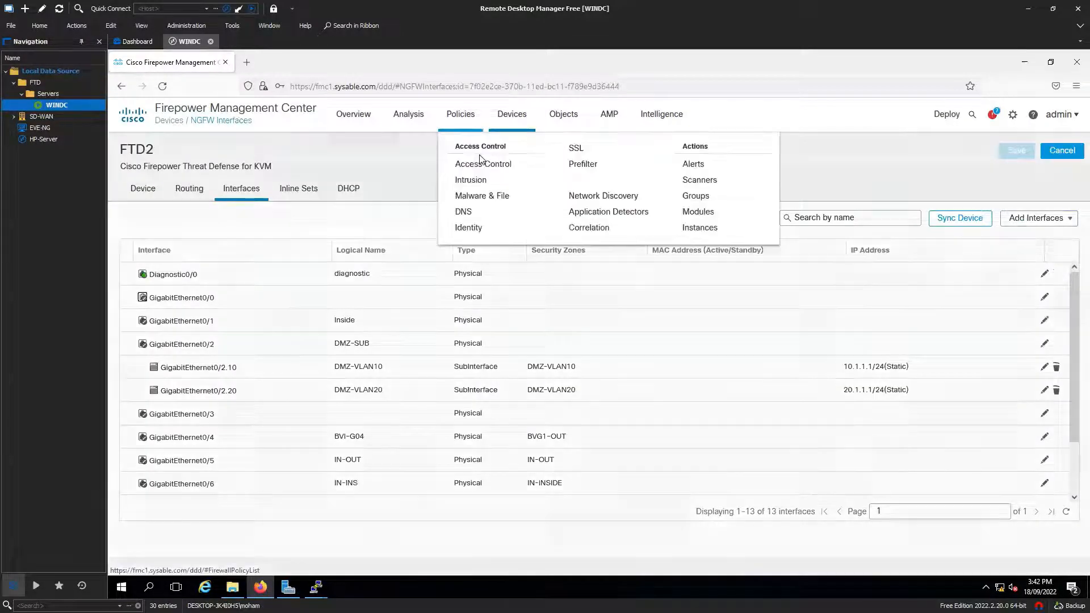
click(467, 165)
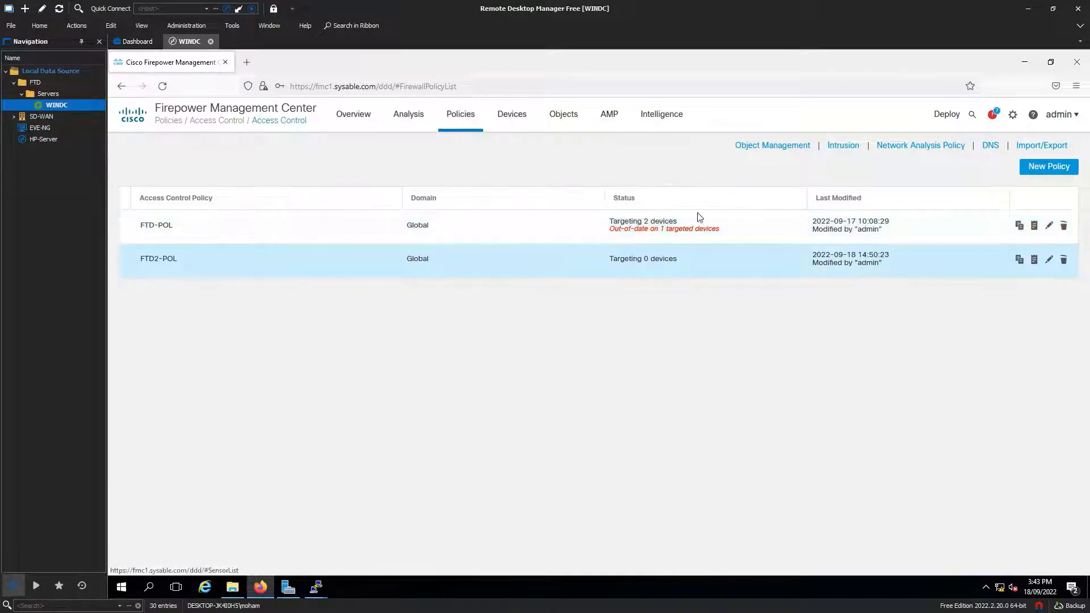
click(1049, 226)
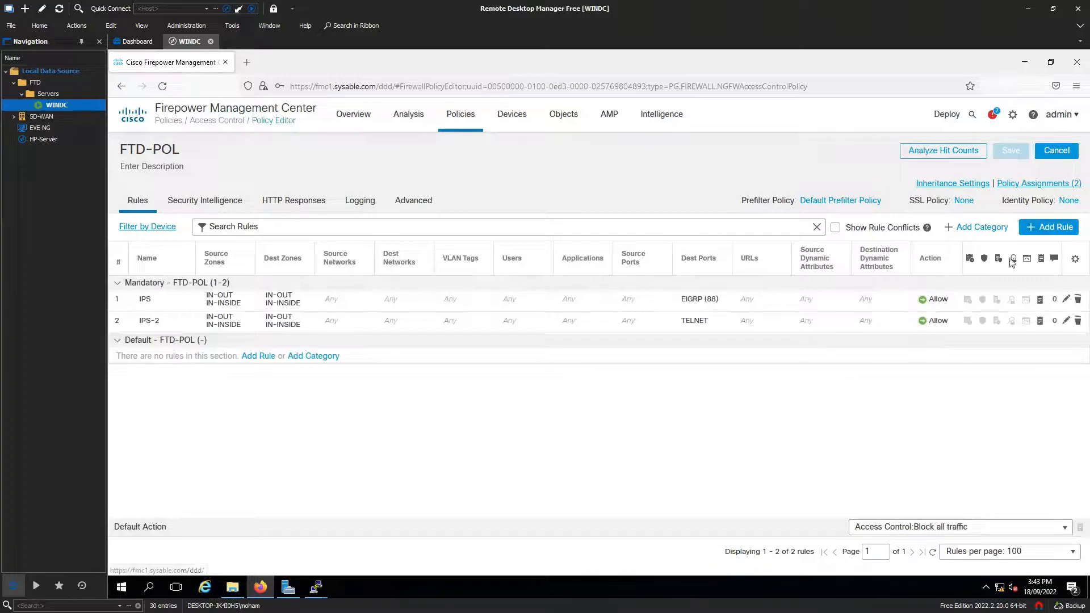
click(1043, 184)
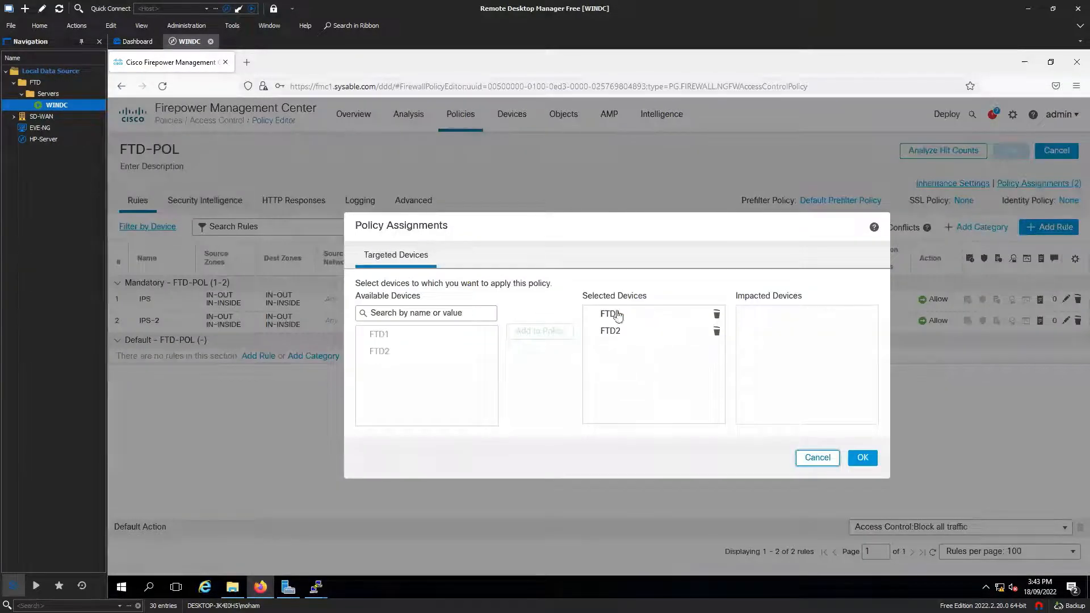
click(616, 315)
click(631, 335)
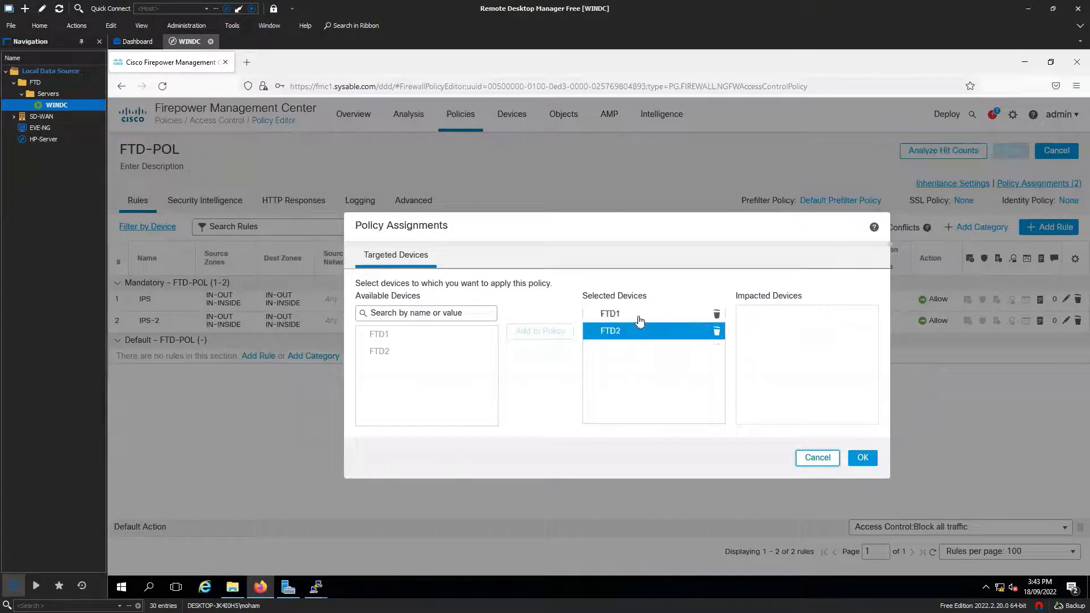
click(637, 318)
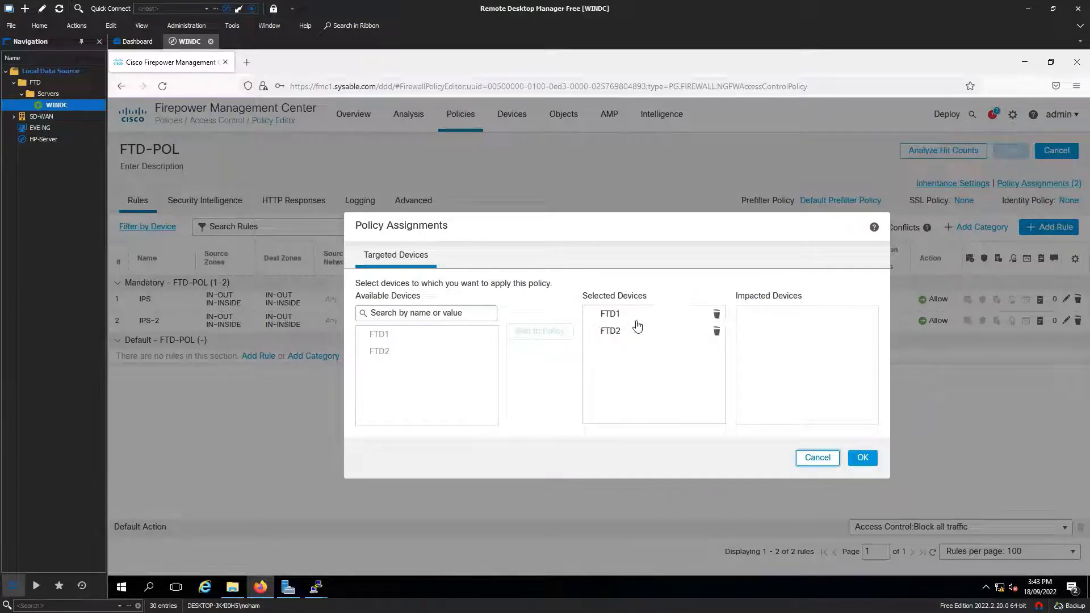
click(817, 458)
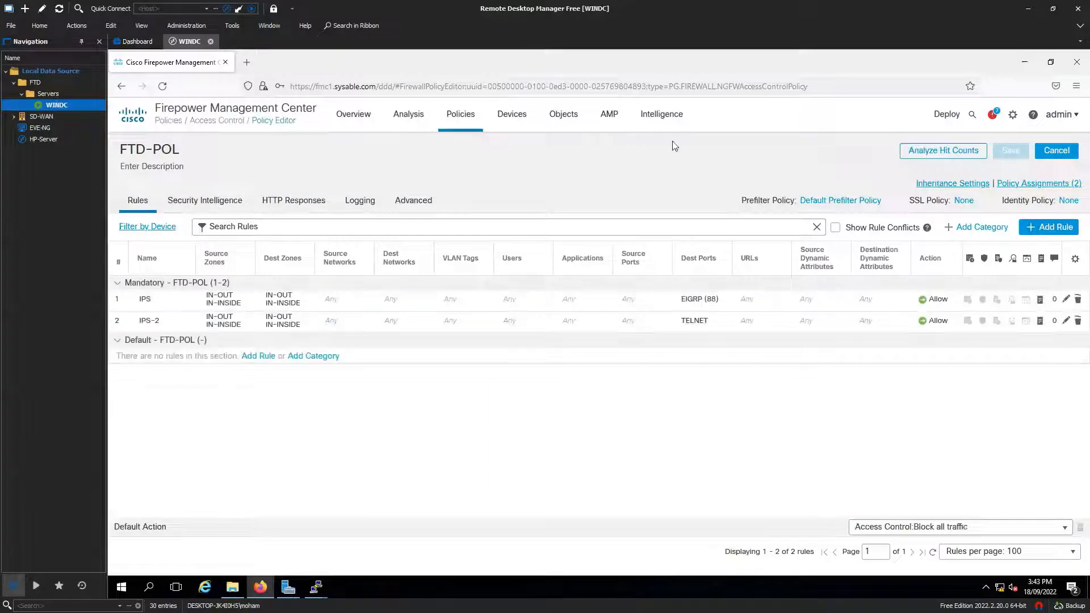
mouse_move(459, 115)
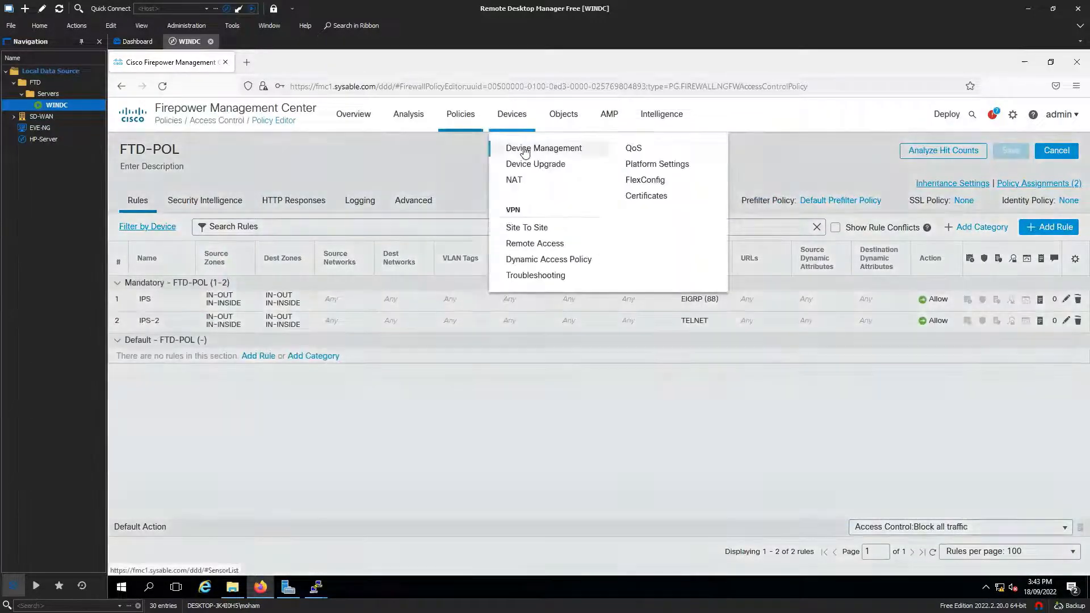
Step: Edit FTD2's GigabitEthernet0/2 (DMZ-SUB) interface, accept it unchanged, and save the device
click(525, 146)
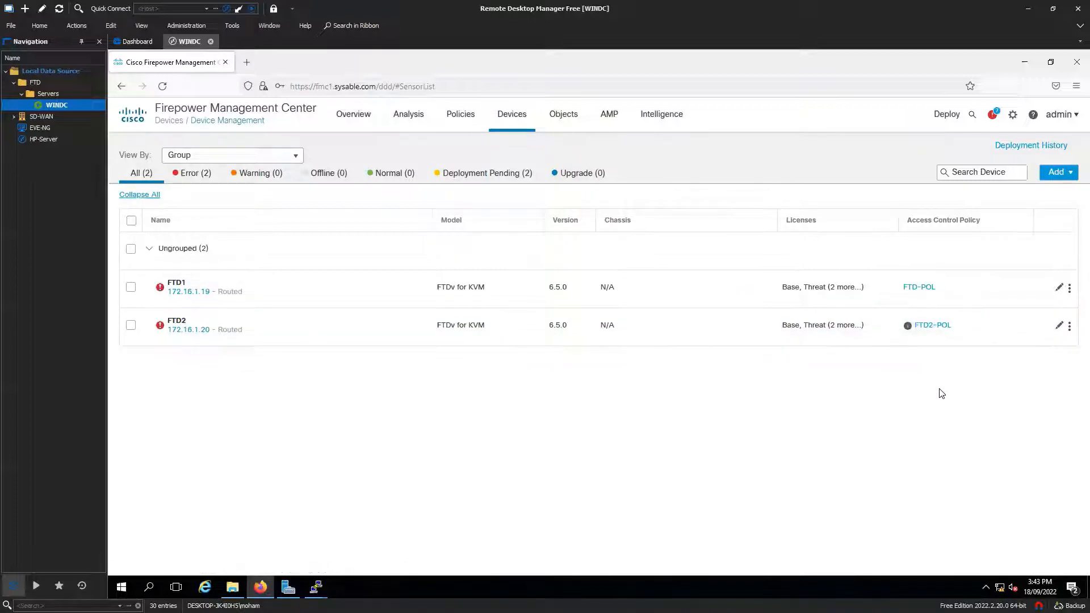
click(1058, 327)
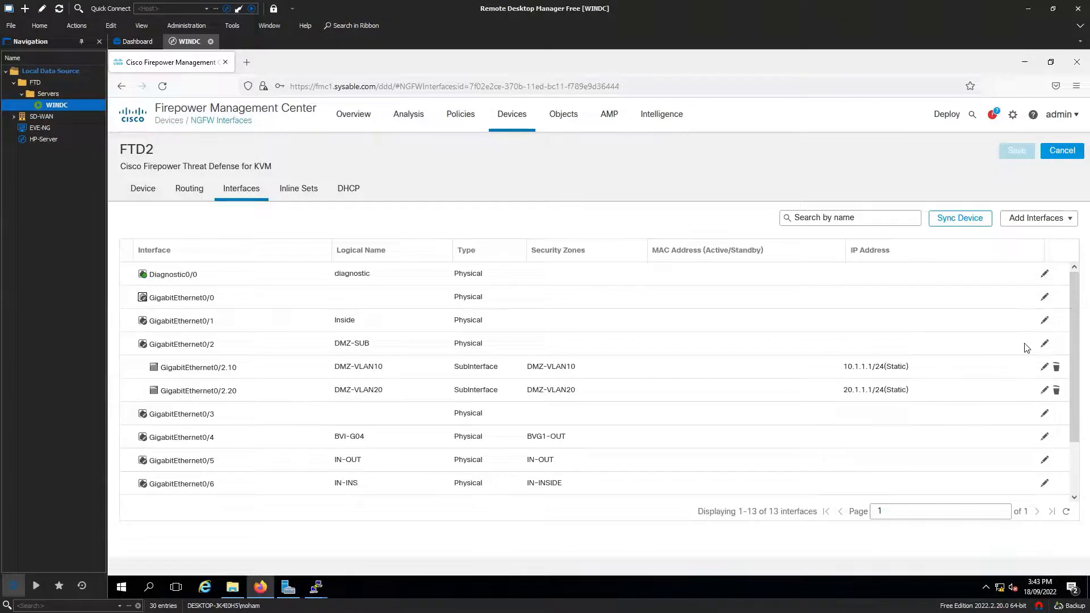
click(1045, 343)
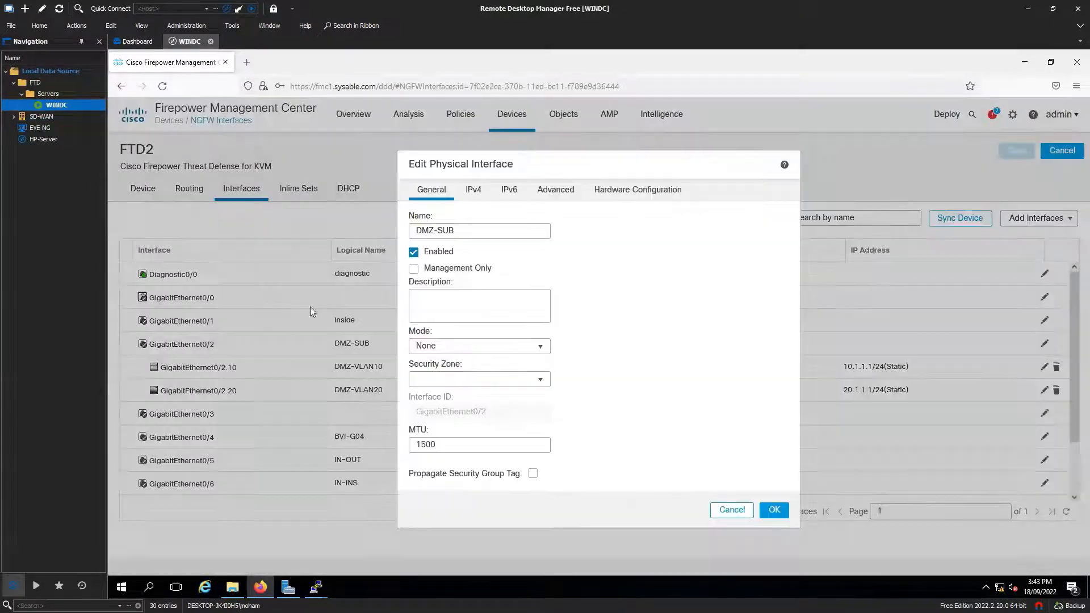
click(773, 511)
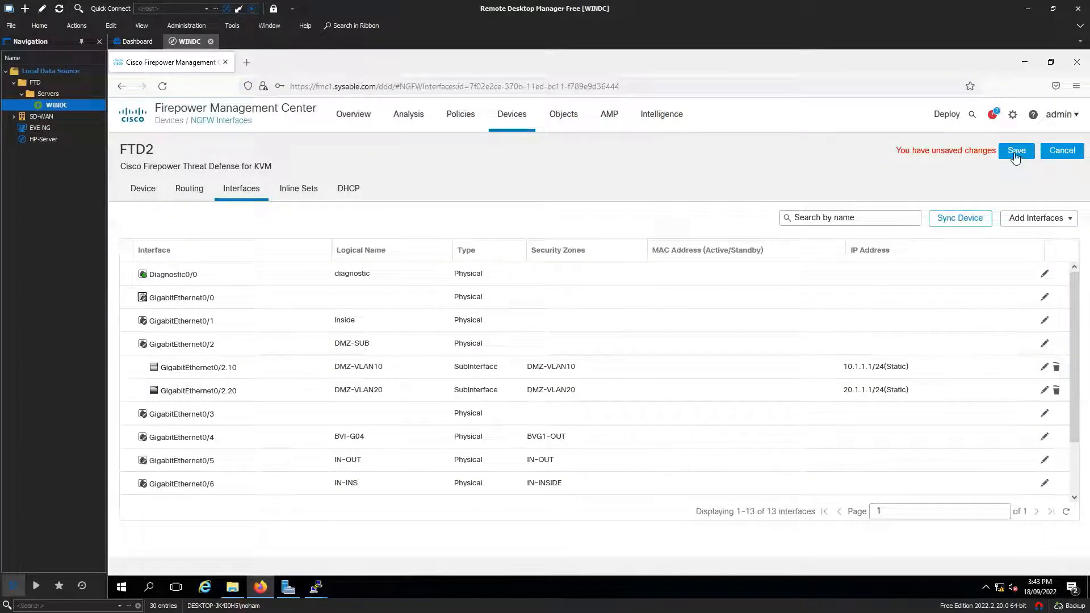
click(1015, 152)
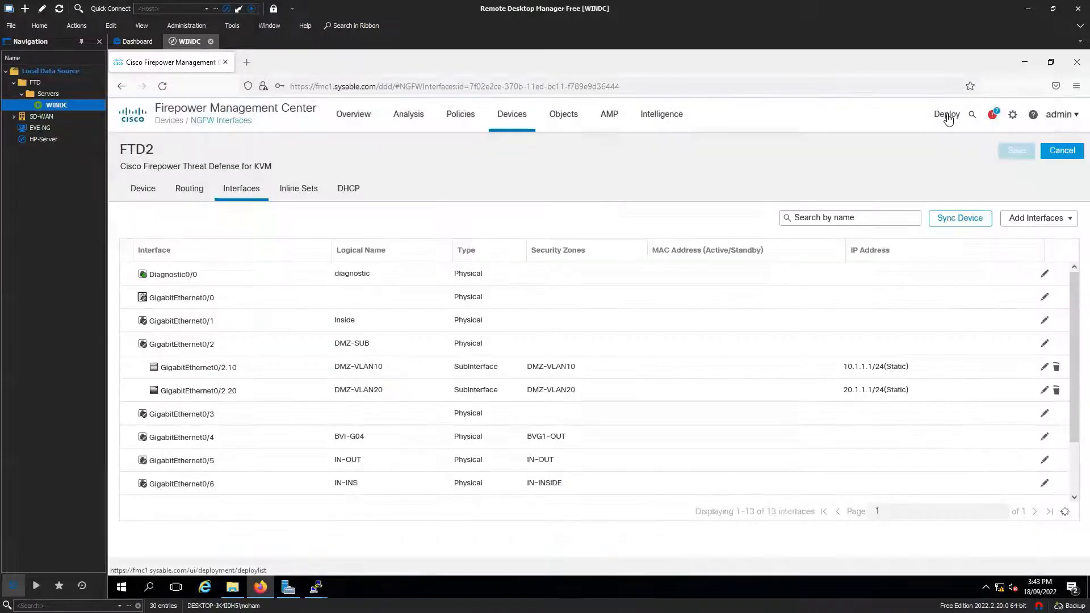
Step: Expand FTD1's and FTD2's pending changes on the Deployment page and select FTD2
mouse_move(947, 117)
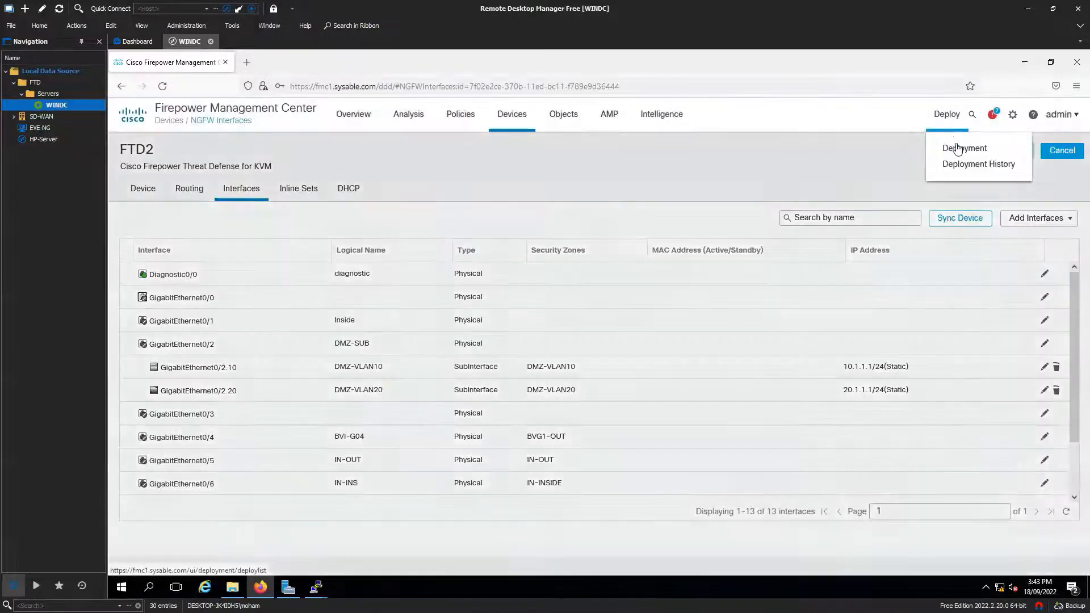
click(955, 149)
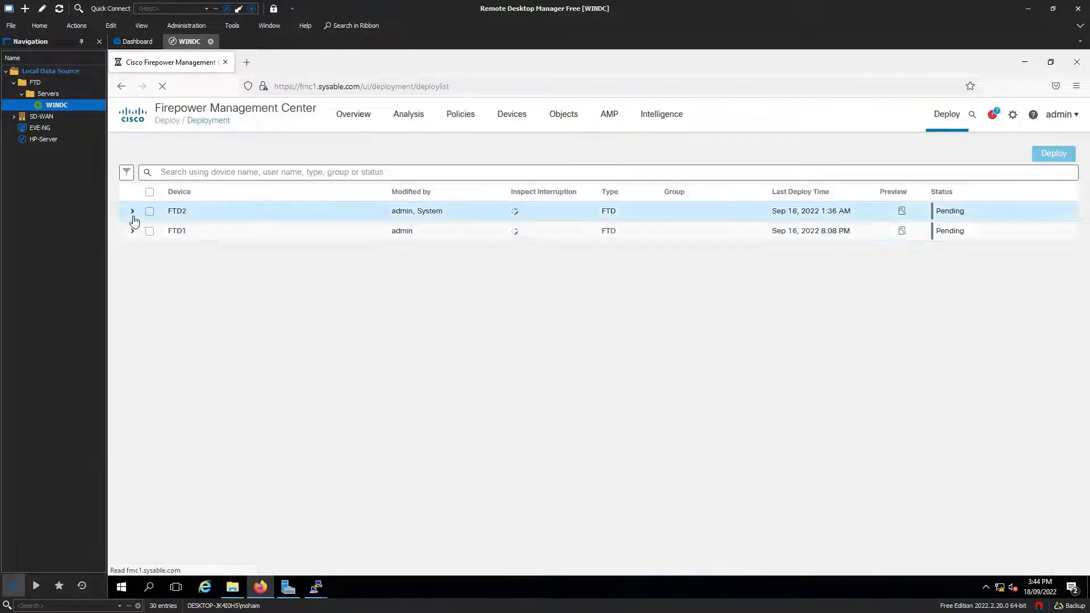
click(135, 234)
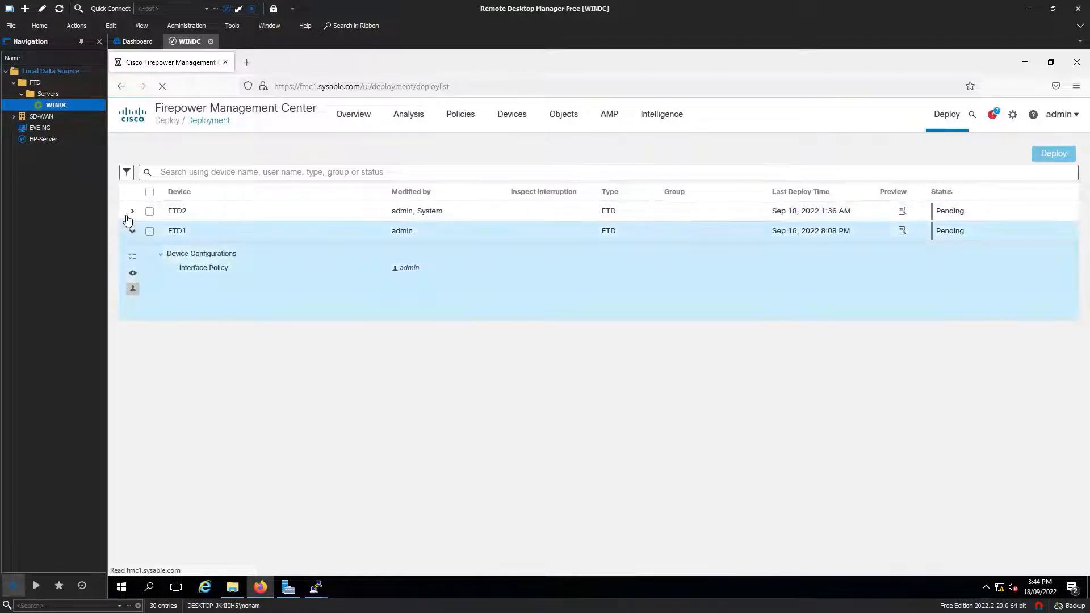
click(133, 211)
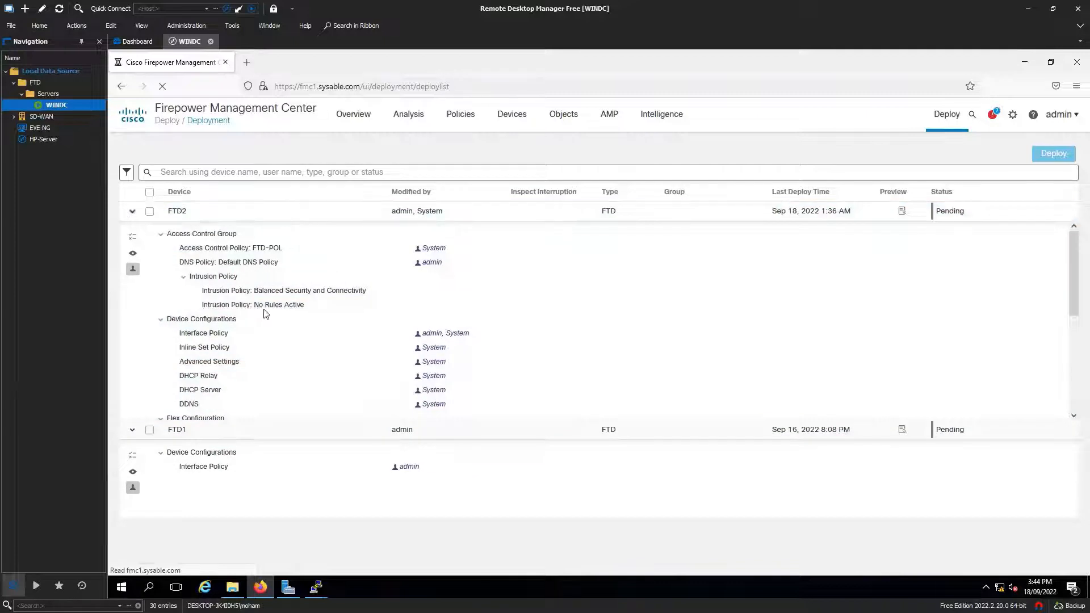
scroll(273, 349, down, 4)
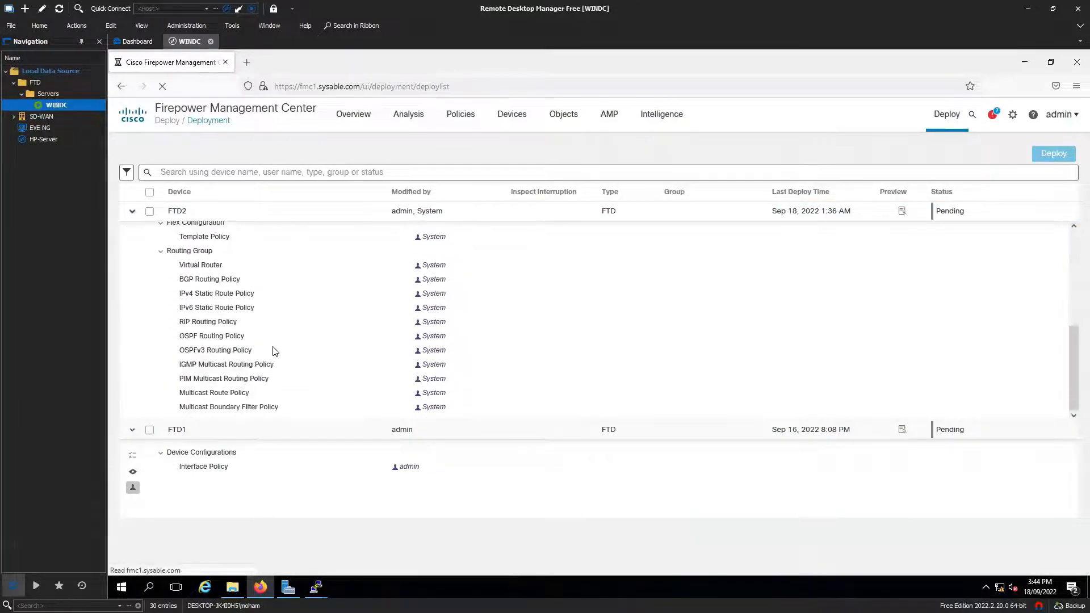
scroll(275, 360, up, 5)
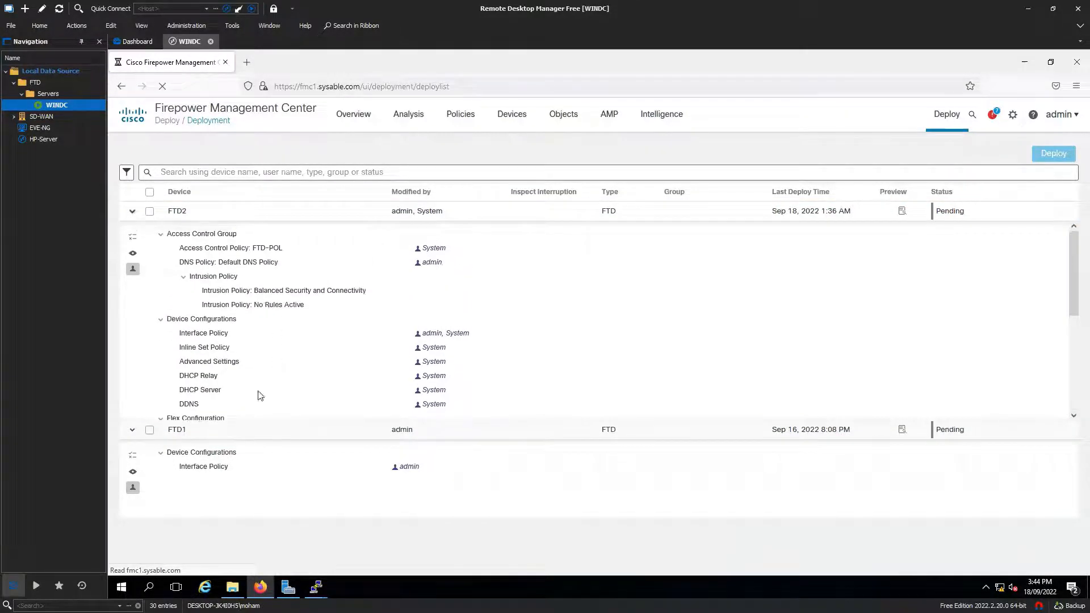
scroll(277, 312, down, 4)
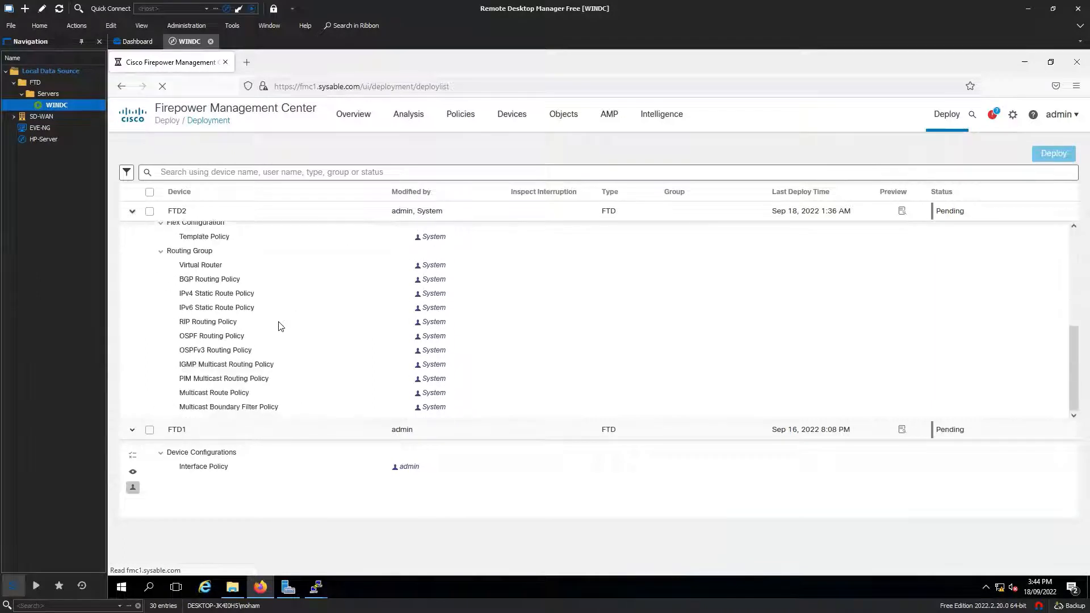
scroll(279, 327, up, 5)
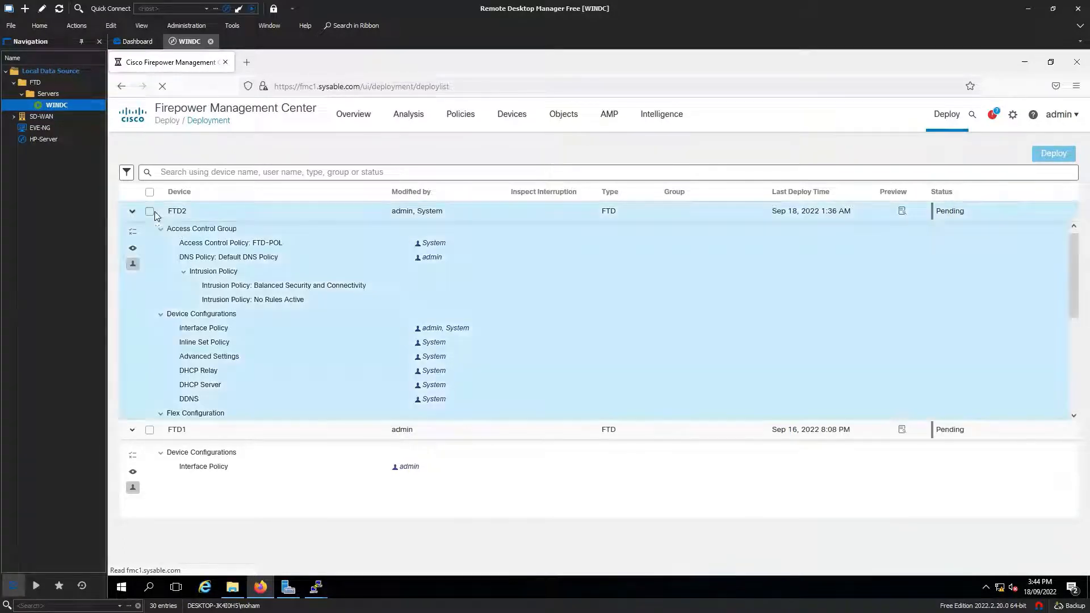
click(149, 211)
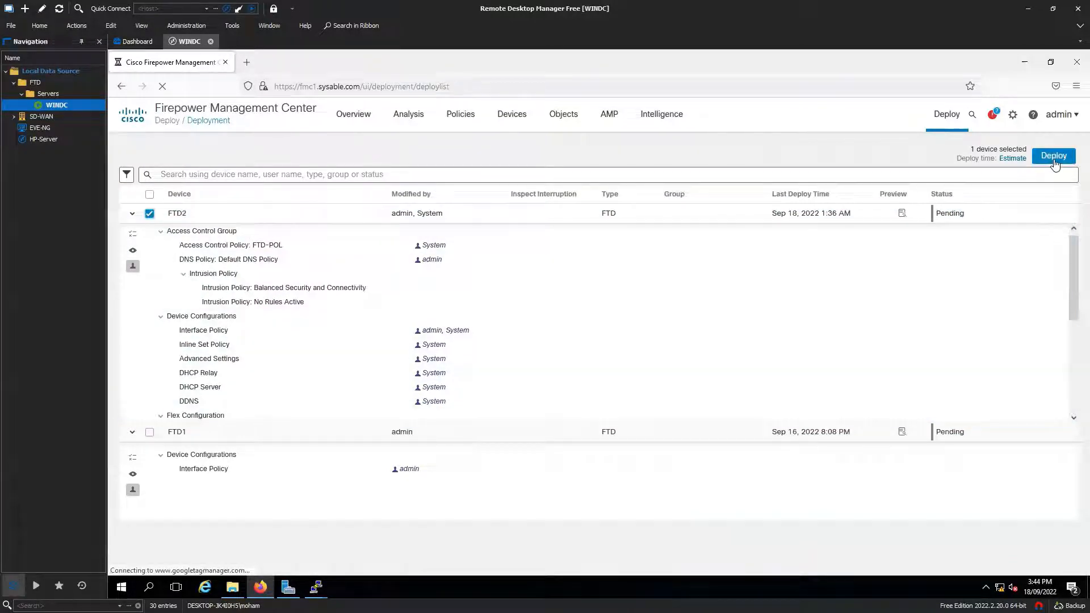
Step: Deploy FTD2's changes, proceeding past the Virtual Router validation warning
click(1053, 157)
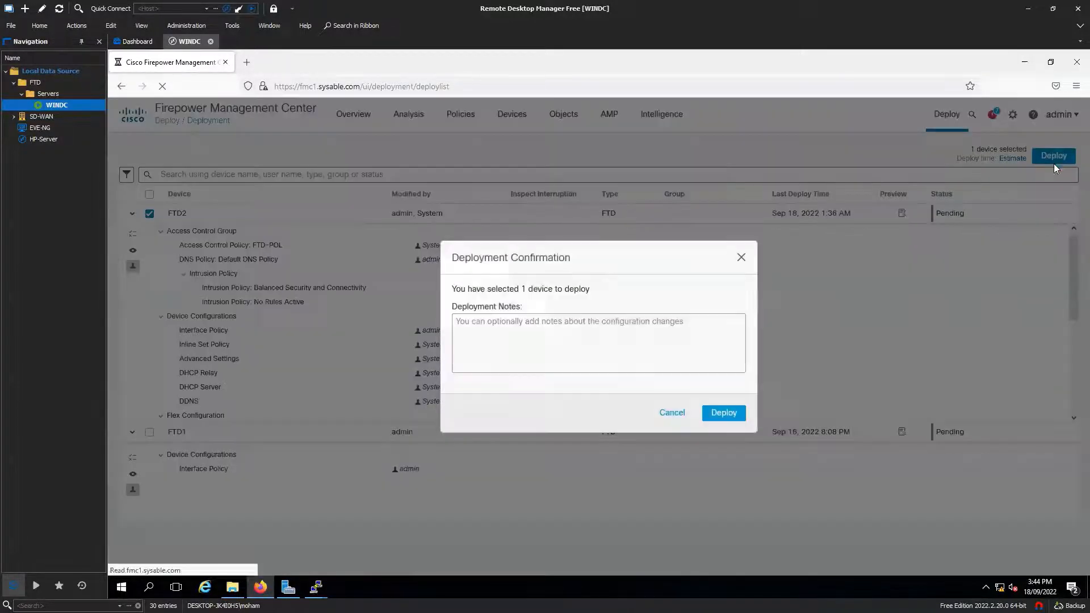
click(729, 414)
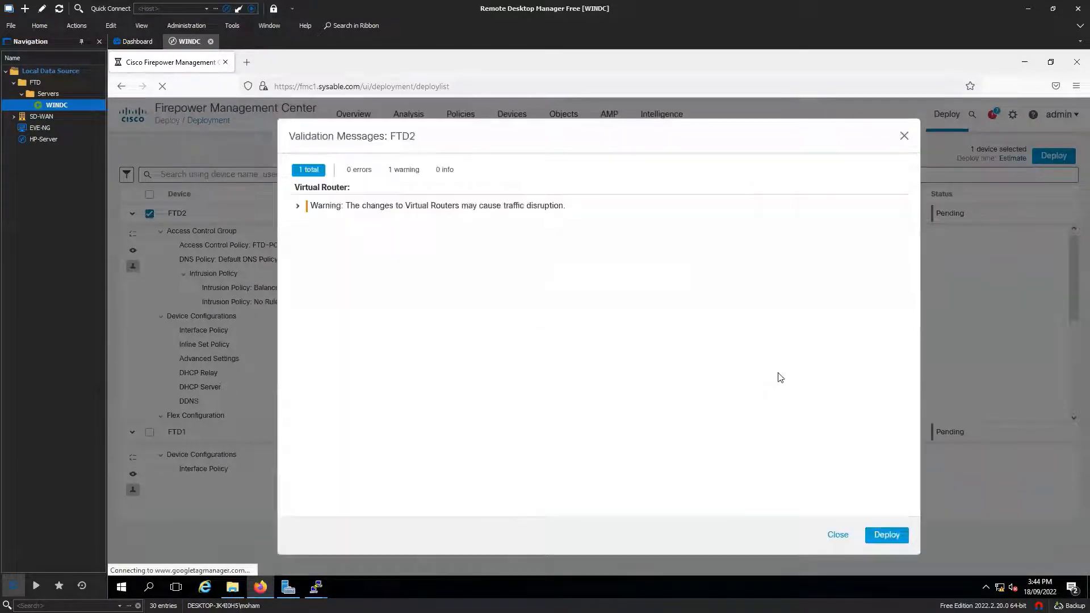
click(298, 206)
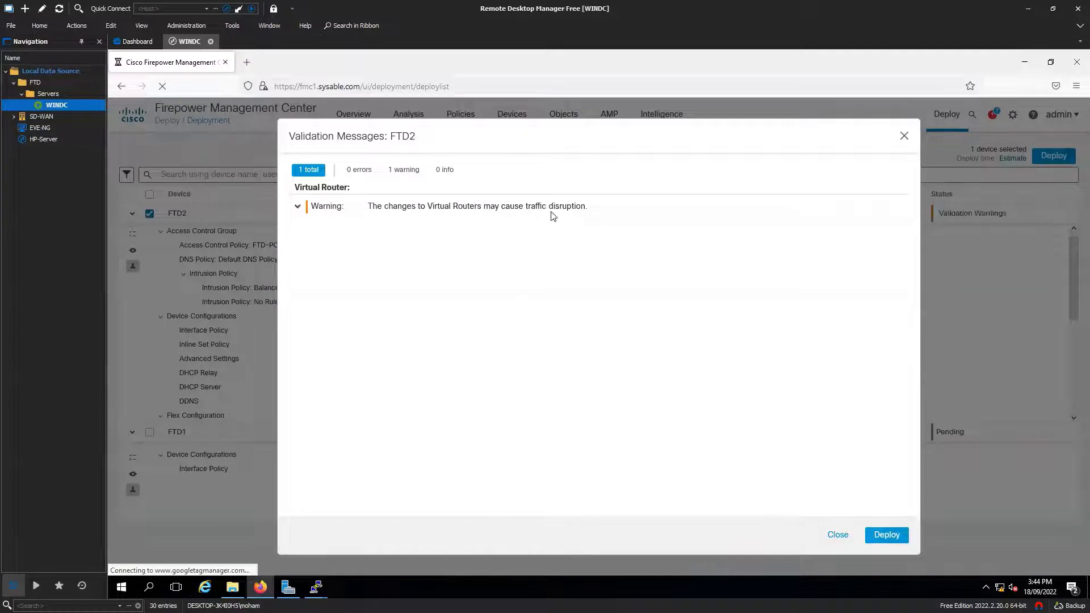
click(886, 535)
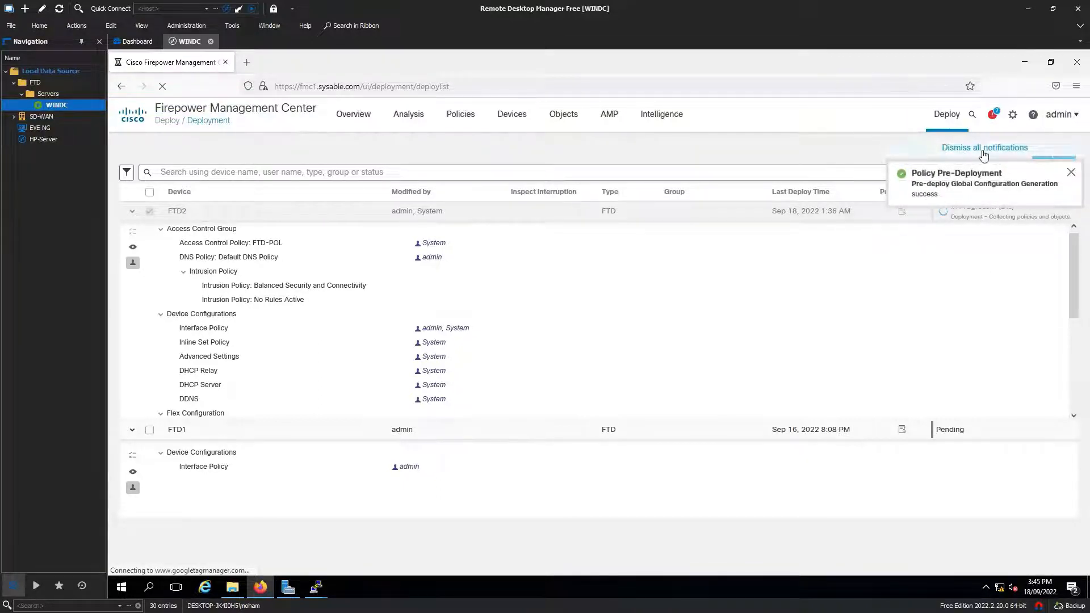
Step: Check the deployment's progress in the Tasks list, then go to Device Management
click(992, 114)
click(872, 152)
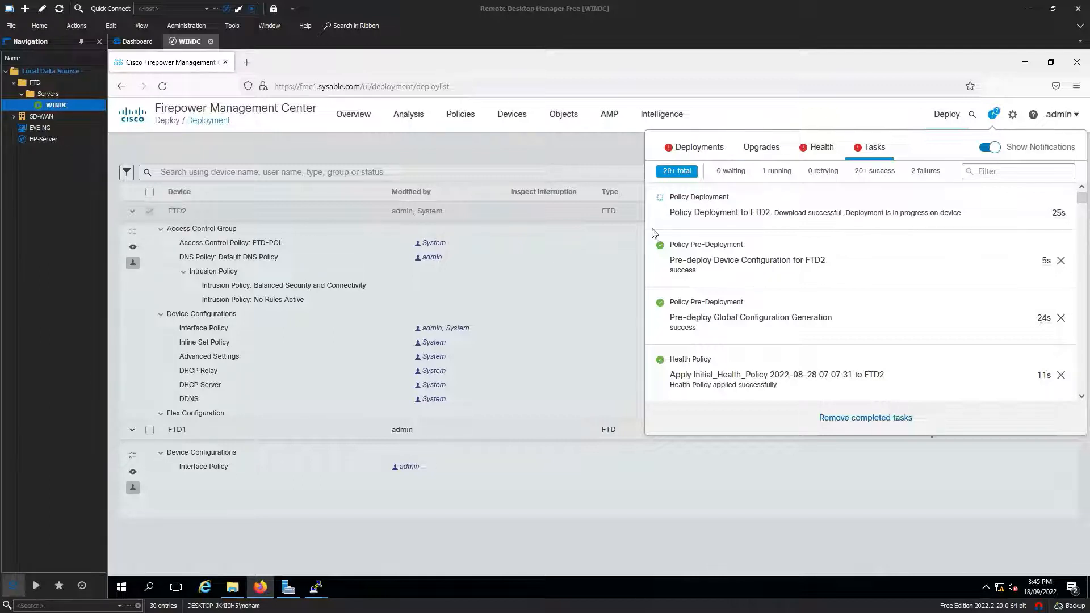
click(526, 144)
mouse_move(510, 121)
click(543, 148)
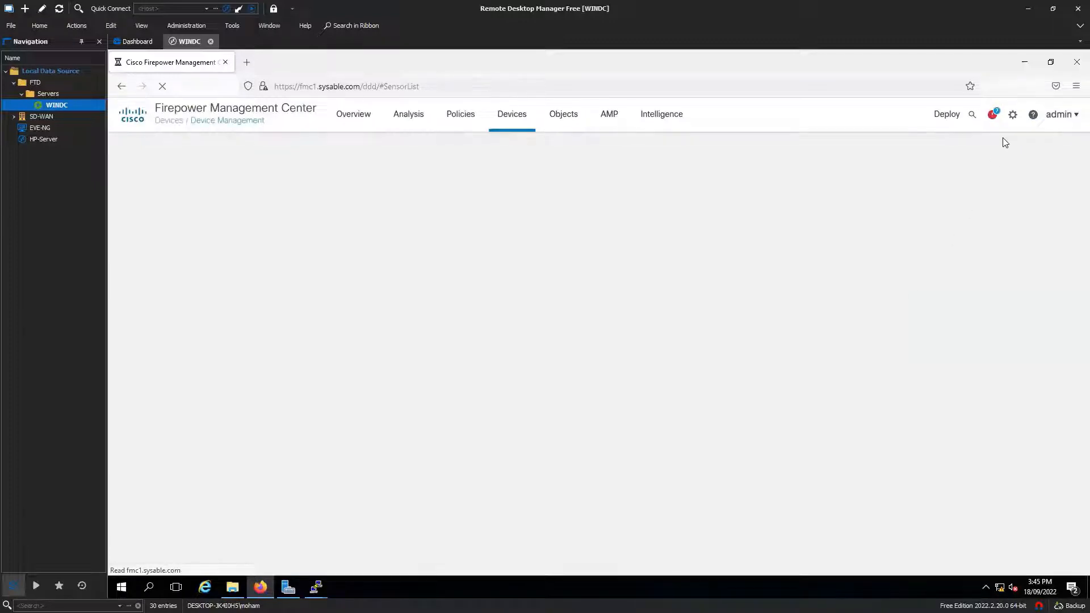
Step: Confirm in the notification Tasks list that the FTD2 deployment succeeded, then close the panel
click(993, 114)
click(873, 147)
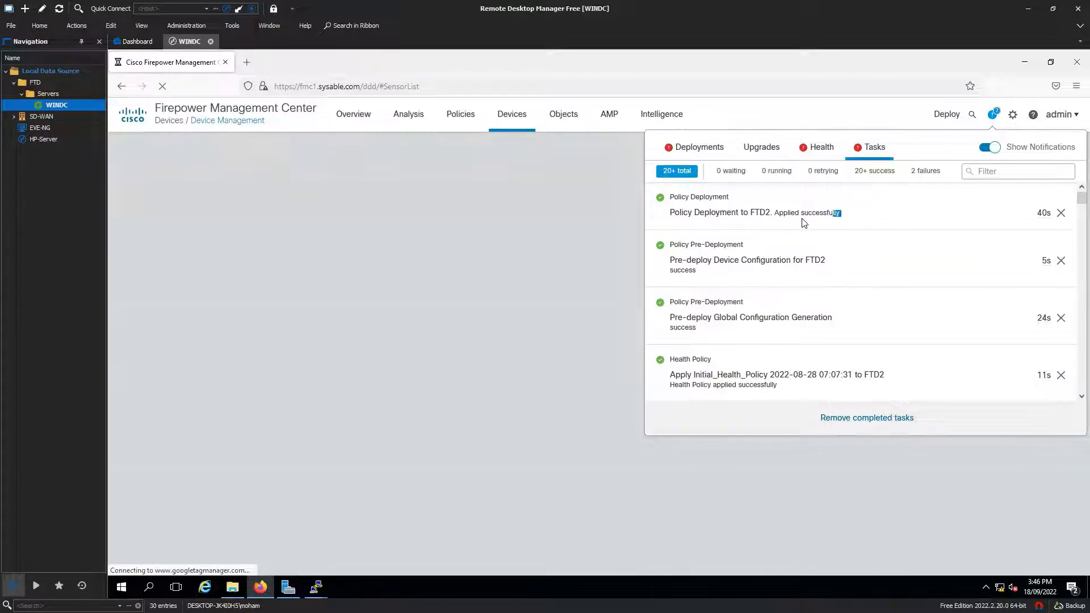
drag(841, 213, 672, 211)
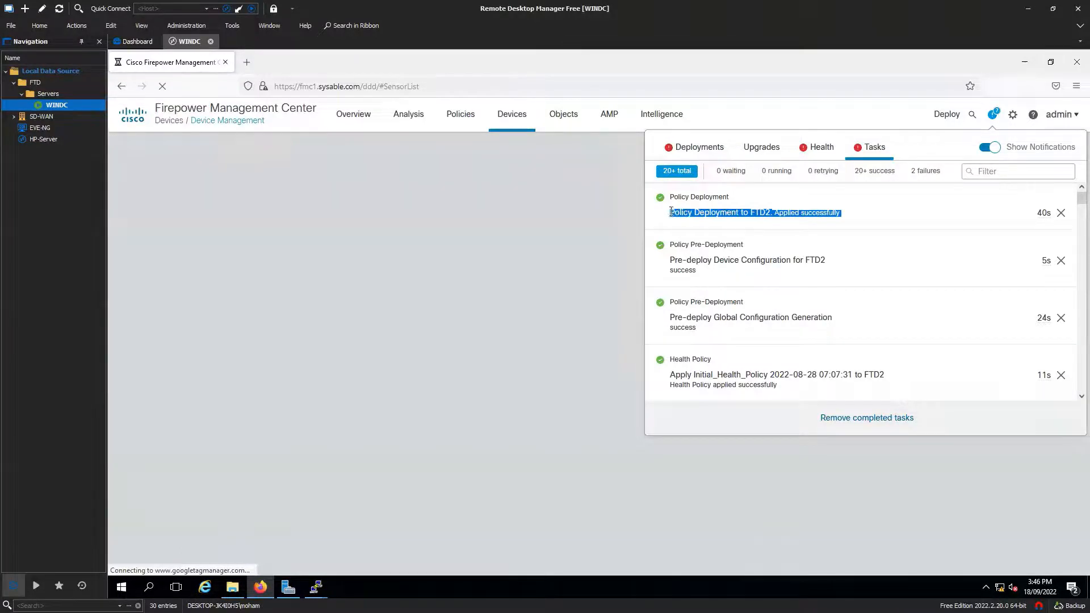
click(621, 213)
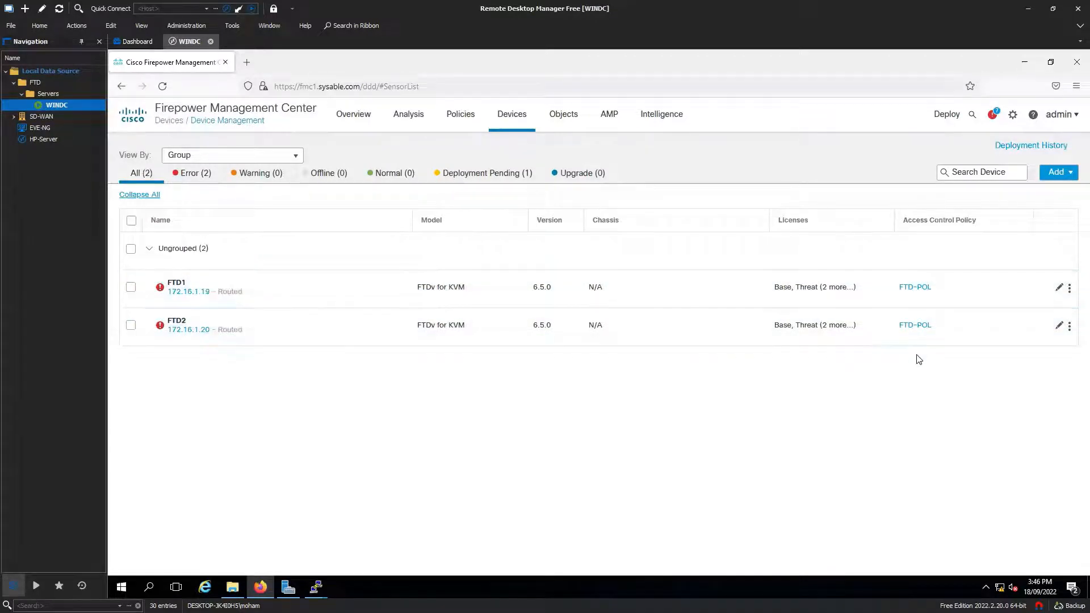
Step: Review FTD2's interfaces and its INLINE inline set pairing IN-OUT<->IN-INS
click(1059, 325)
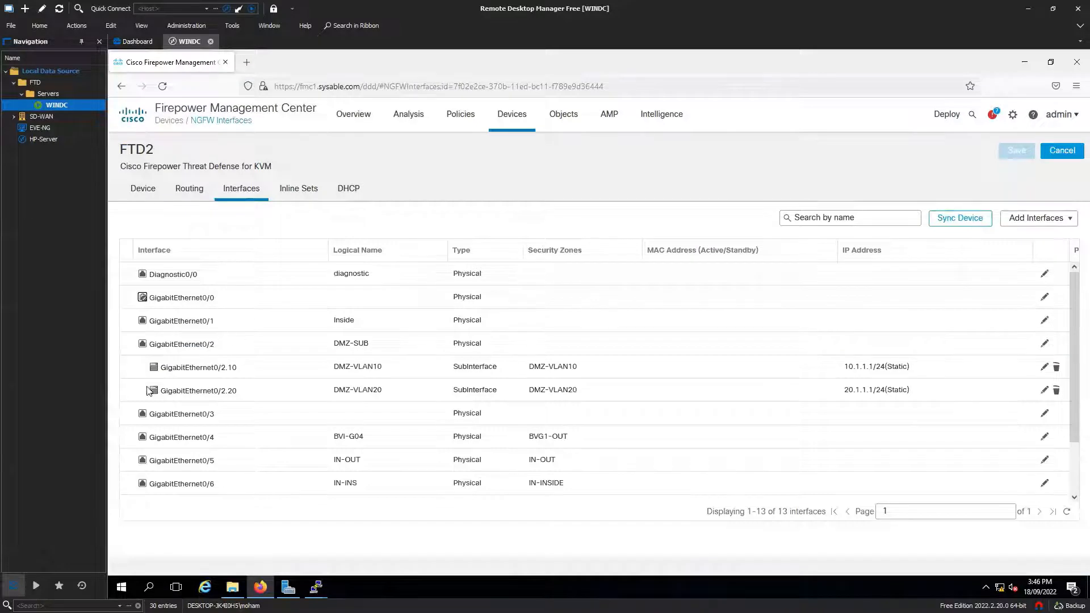
scroll(164, 397, down, 2)
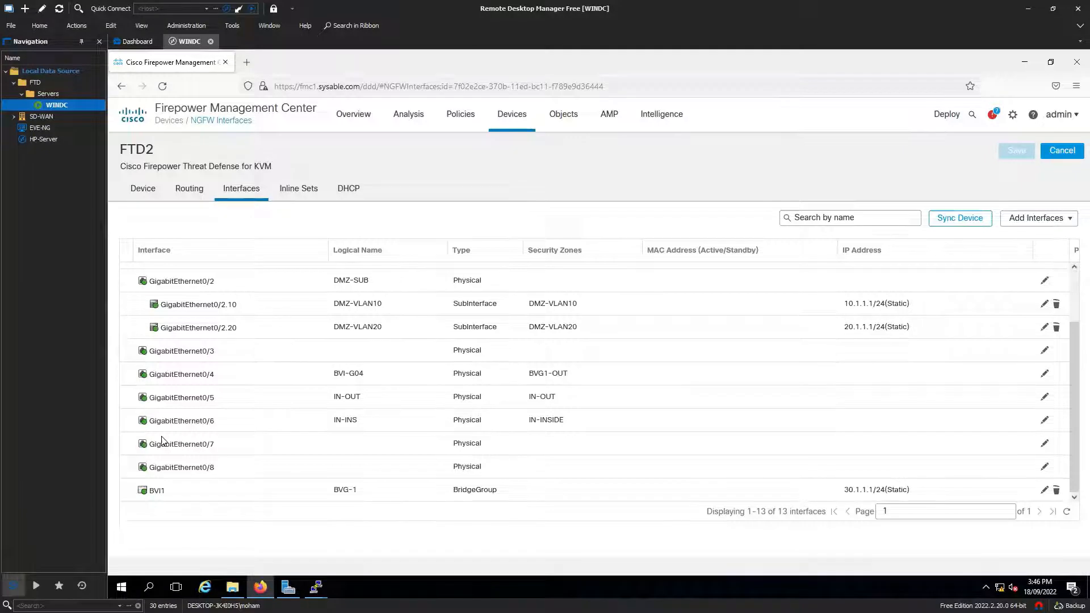
click(299, 191)
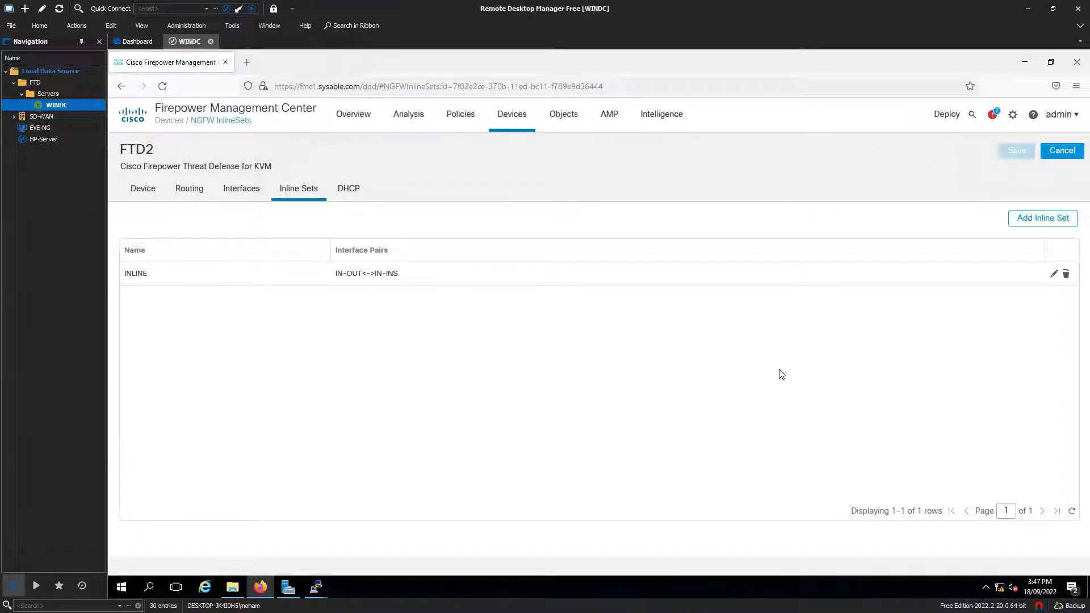
click(1013, 116)
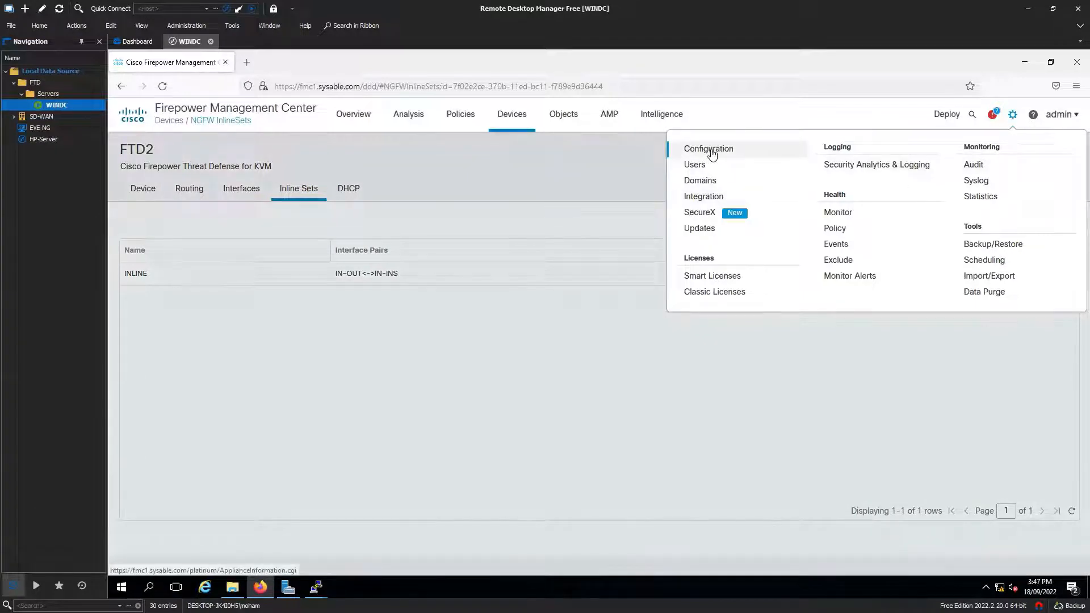
Step: Open Managed Device Backup under Backup/Restore and enable Retrieve to Management Center
click(1003, 250)
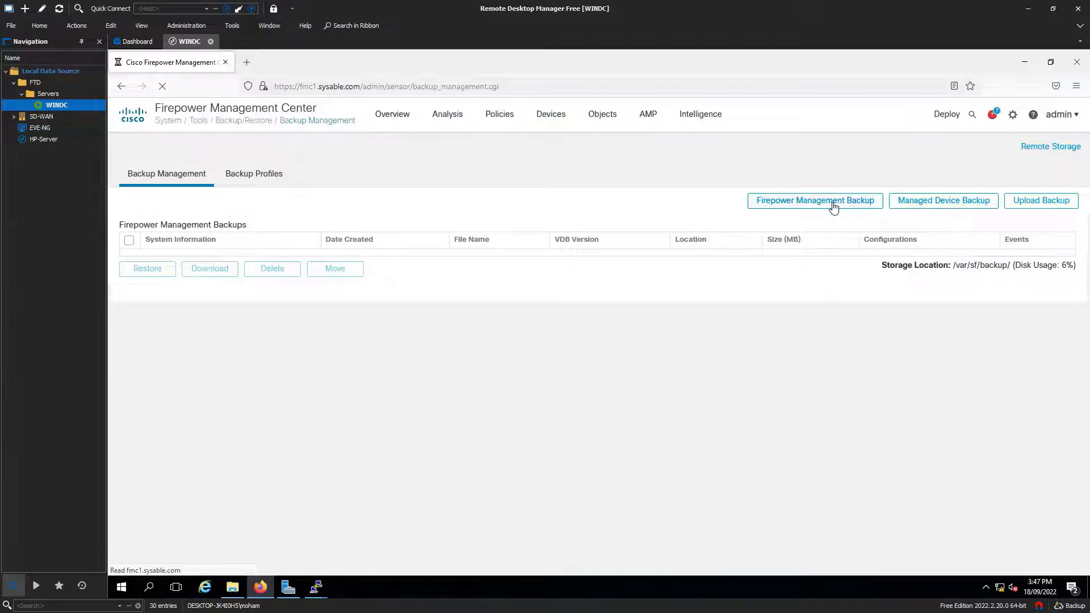
click(953, 211)
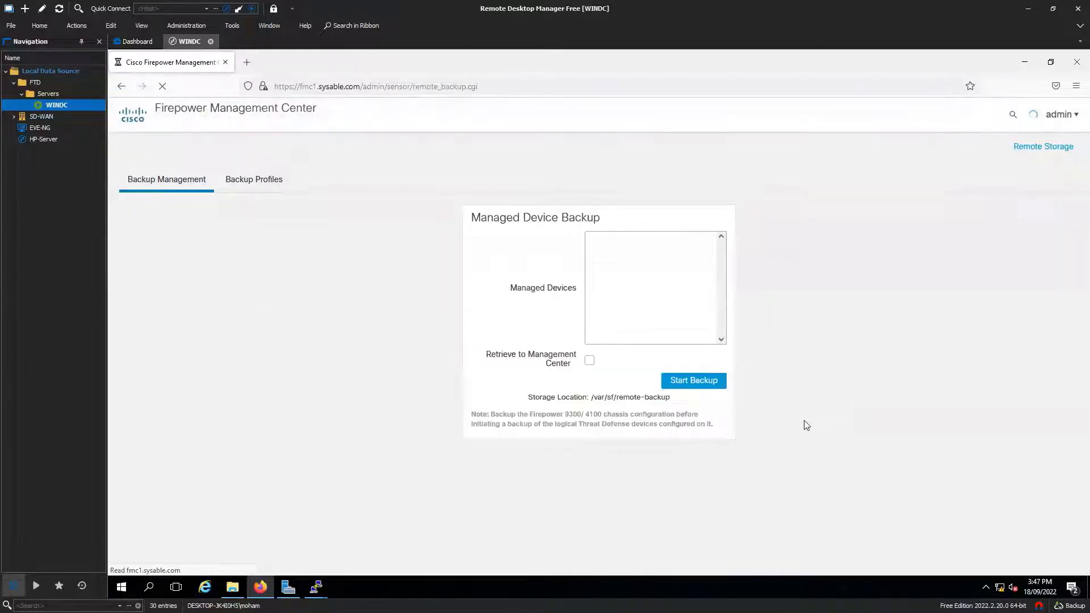
click(641, 292)
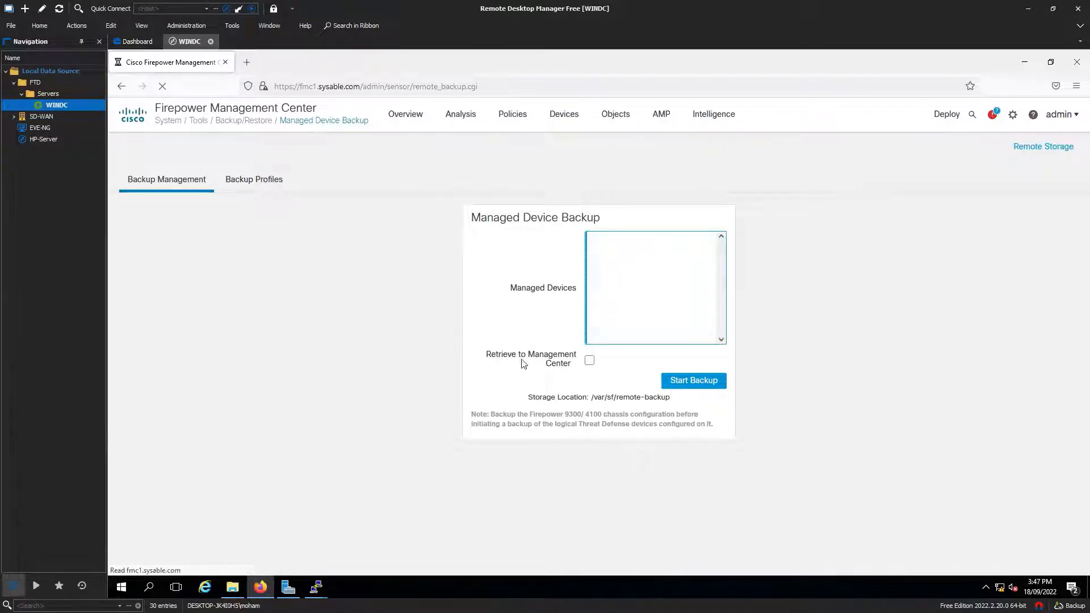
click(589, 360)
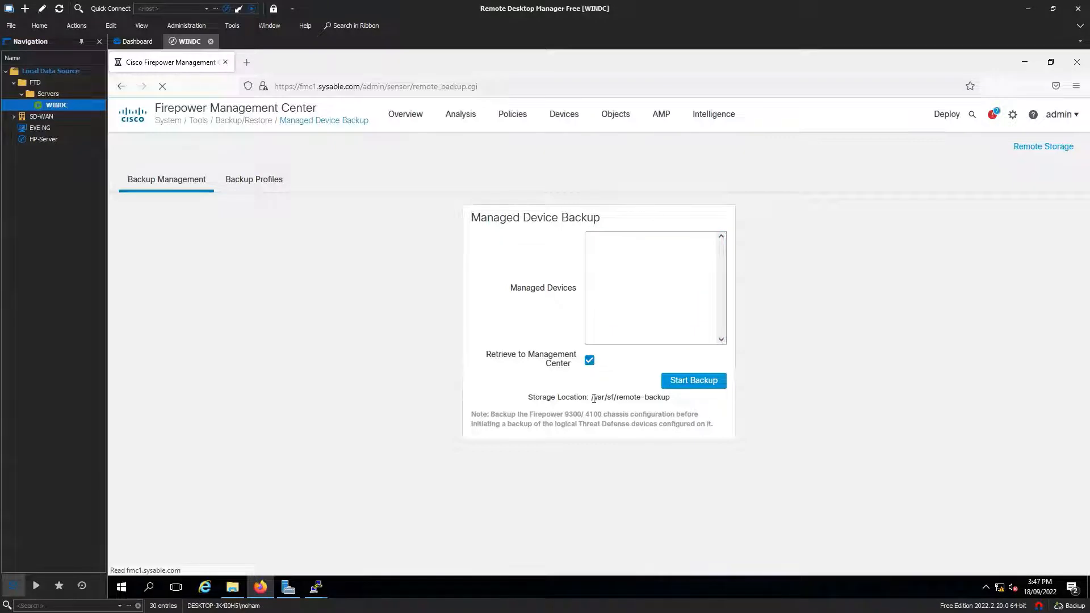
Step: Review the remote backup storage path and dismiss all notifications
drag(591, 399, 671, 401)
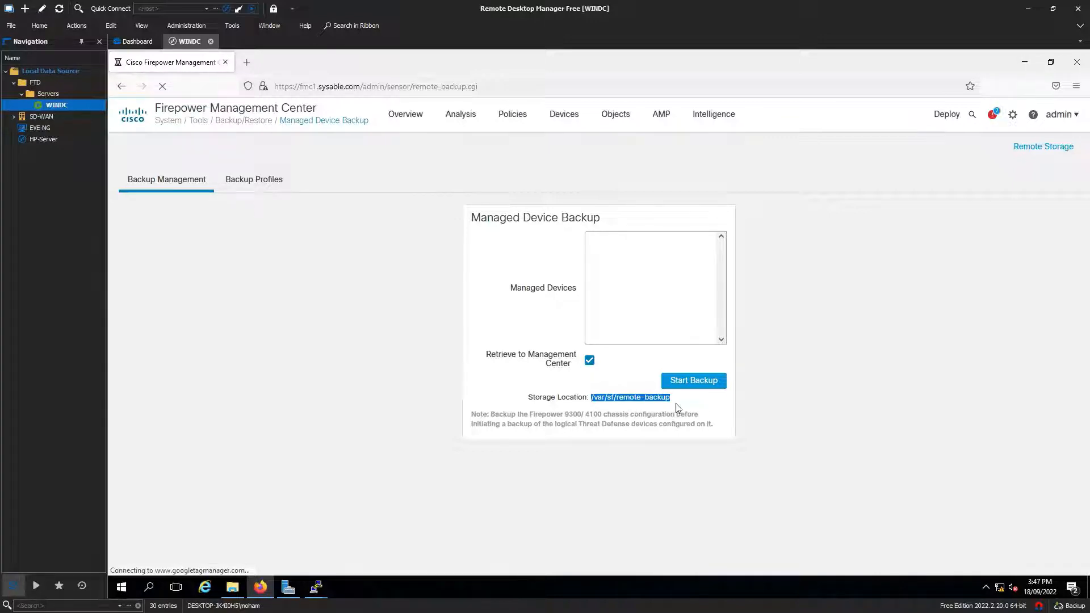
drag(684, 403, 586, 397)
click(625, 261)
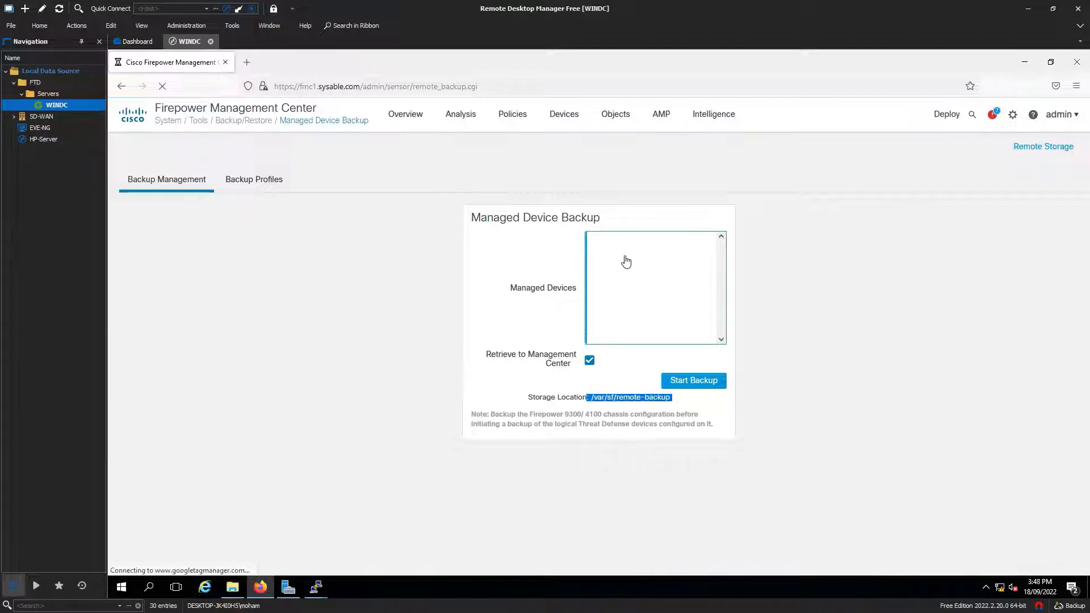
click(863, 378)
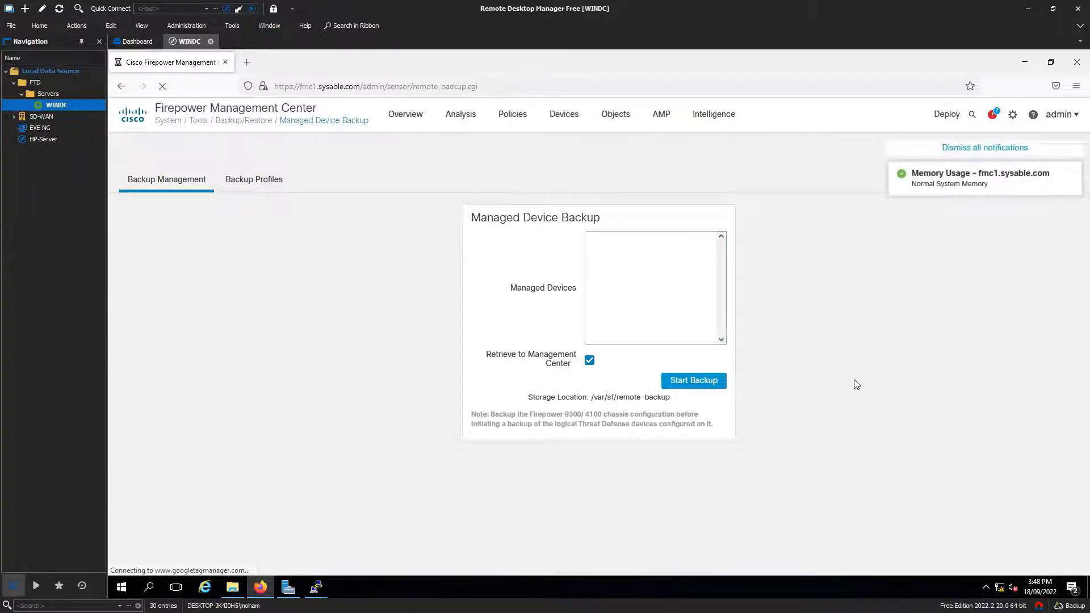
click(966, 149)
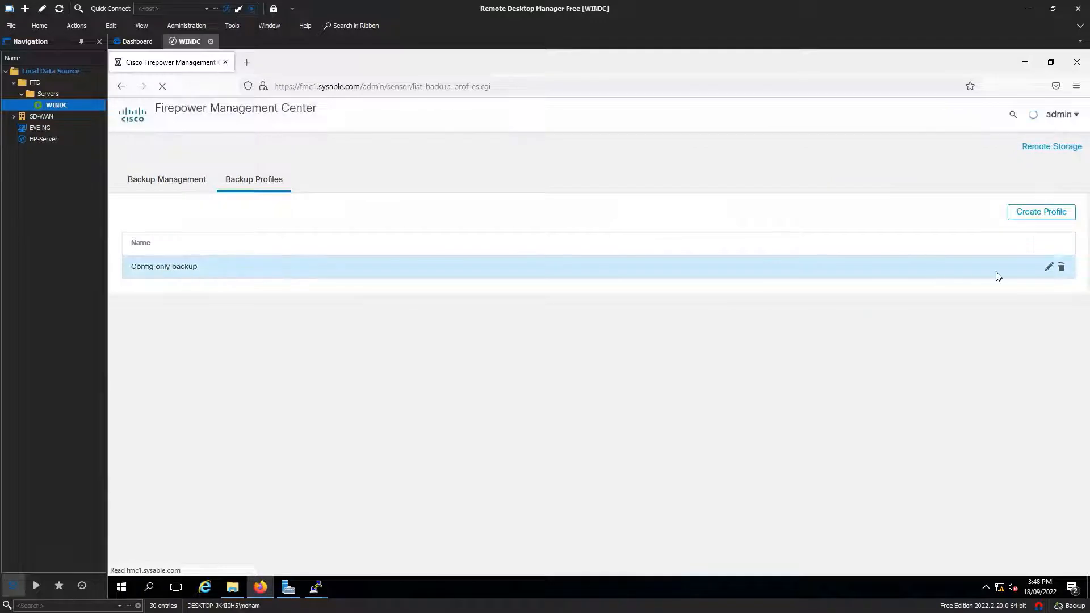
Step: Start the Config only backup profile, stored to /var/sf/backup/
click(1048, 269)
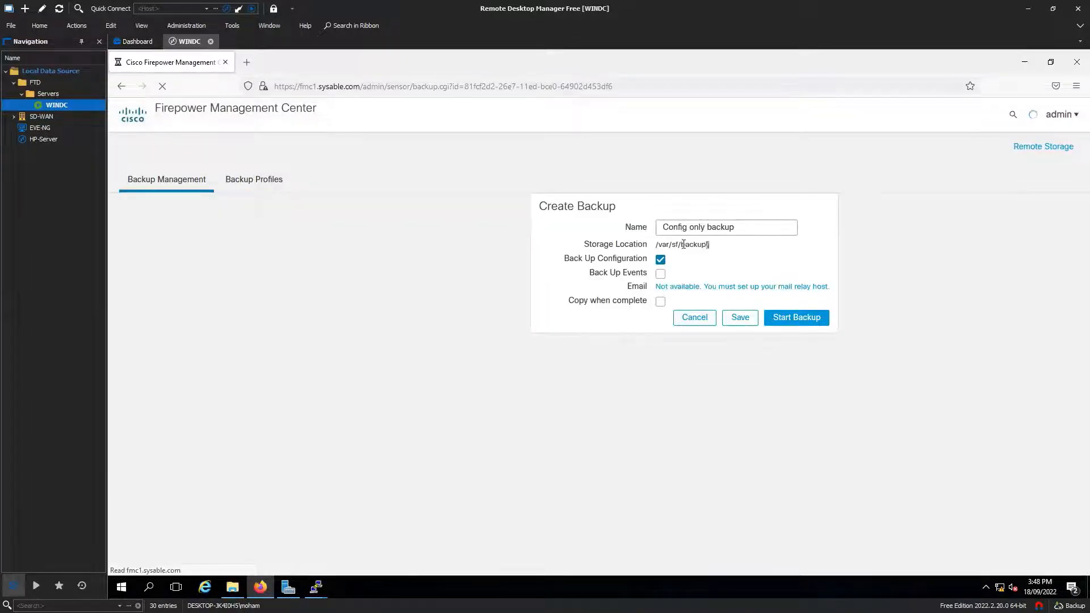
drag(710, 244, 654, 244)
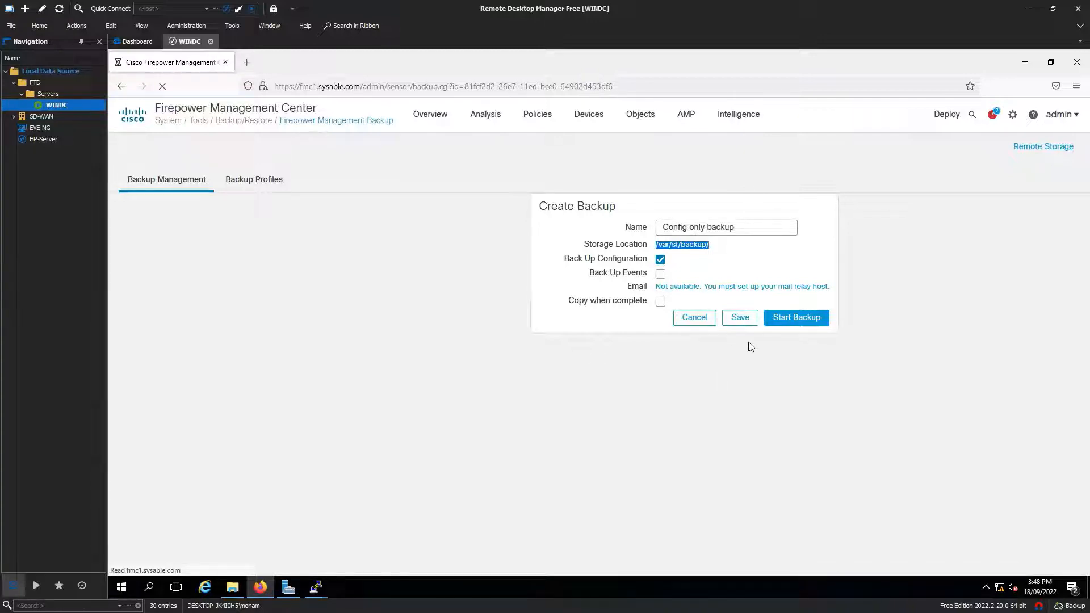
click(798, 321)
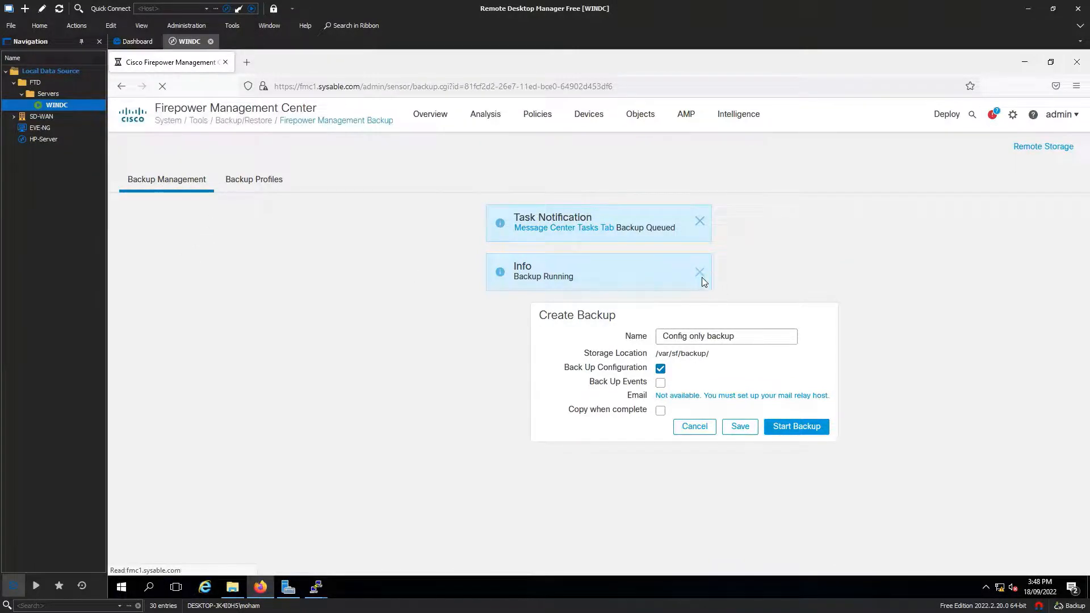
Step: Monitor the running backup in the Tasks list, then switch to the FTD2 PuTTY session
click(992, 116)
click(869, 148)
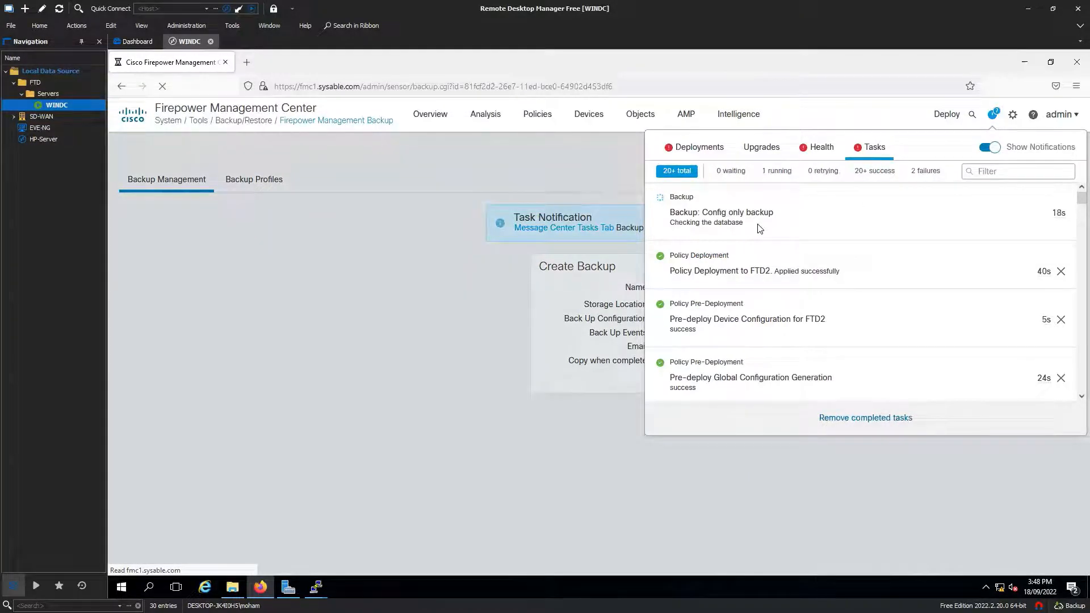
drag(769, 224, 669, 213)
click(782, 226)
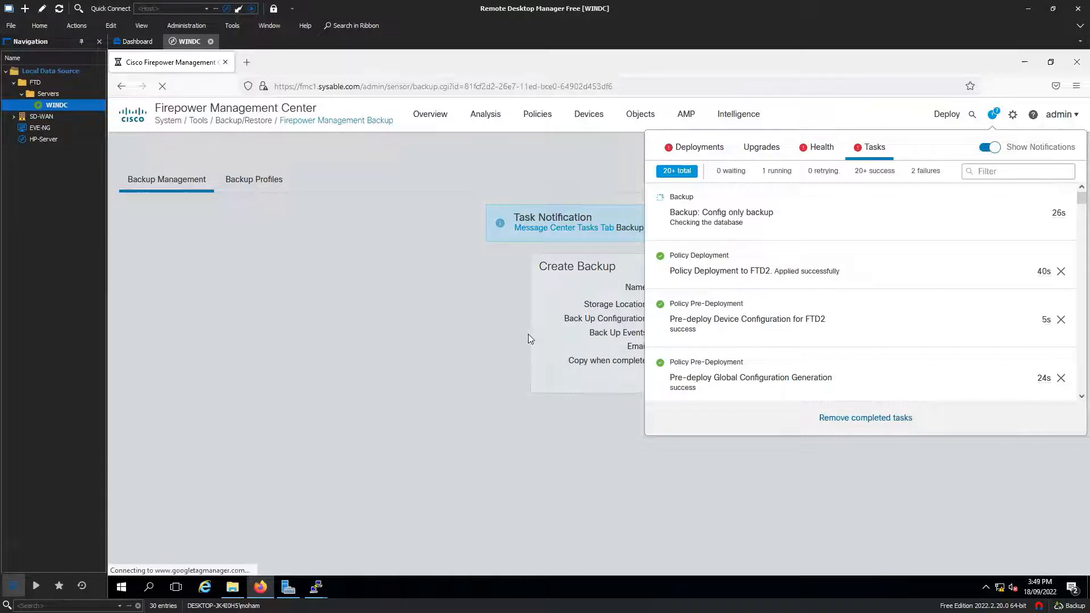
click(503, 335)
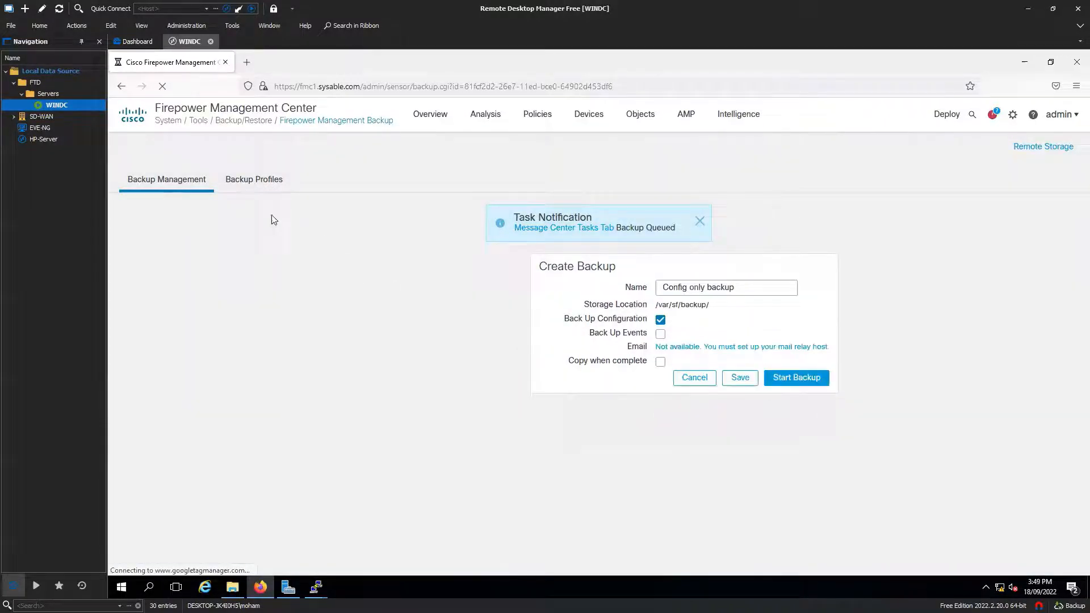
click(700, 222)
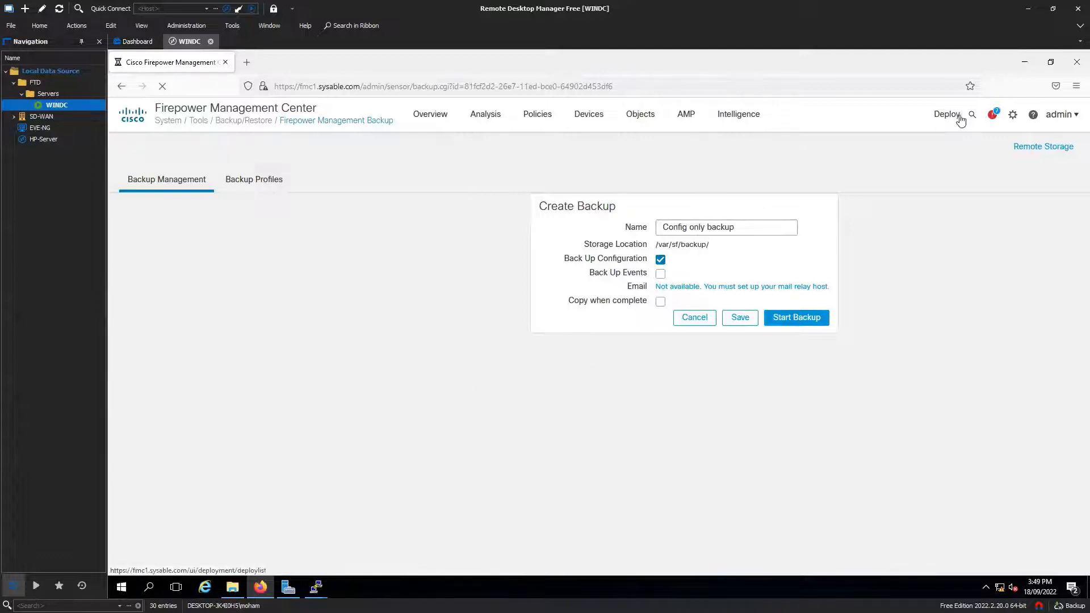
click(992, 114)
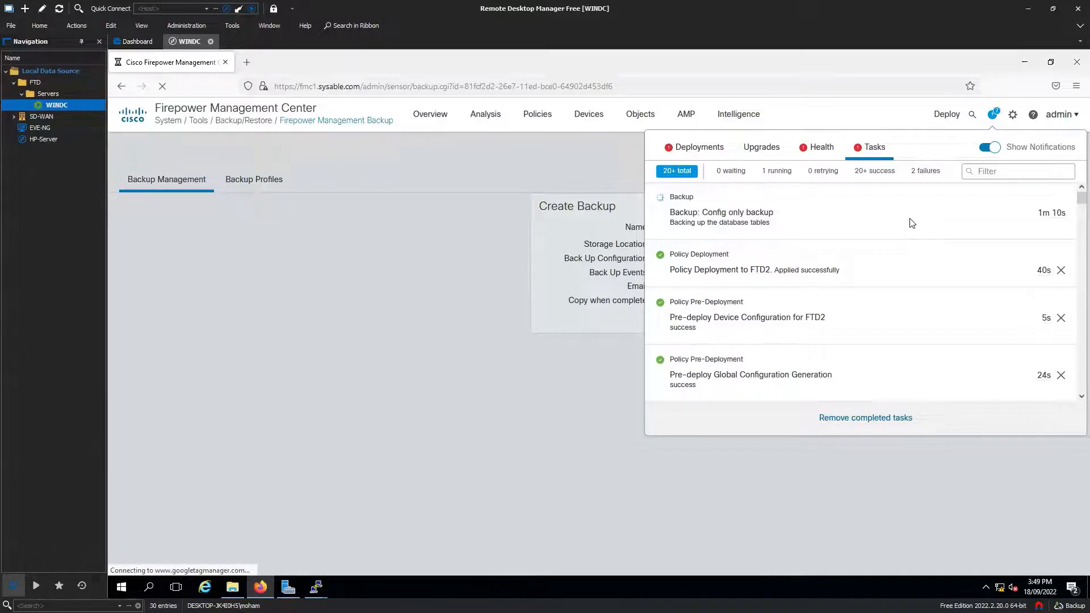
mouse_move(316, 587)
click(335, 567)
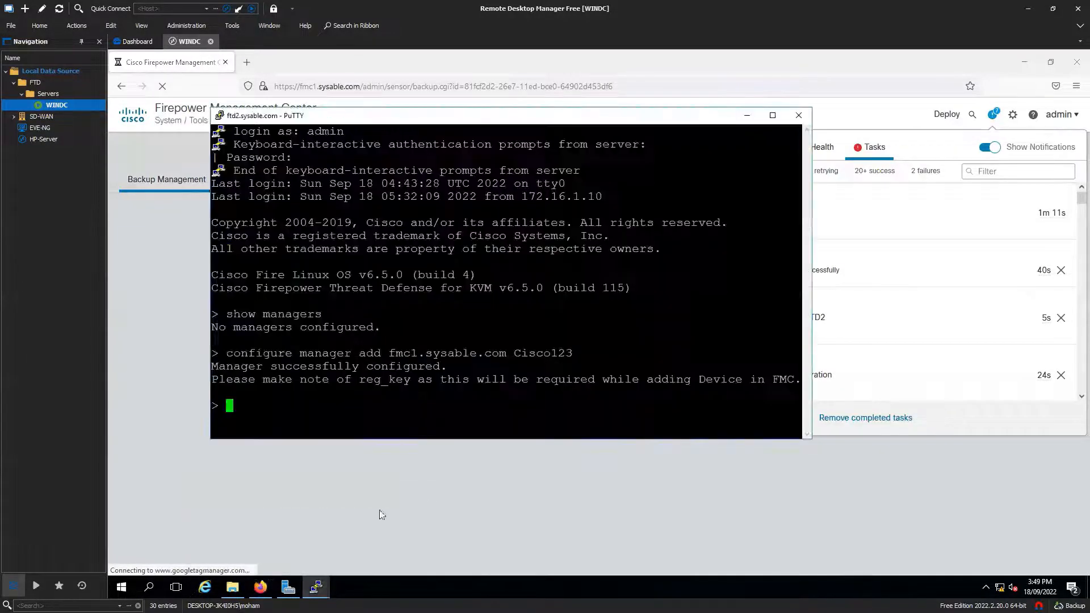
Step: Run 'show network' on FTD2 and note management address 172.16.1.20
key(Return)
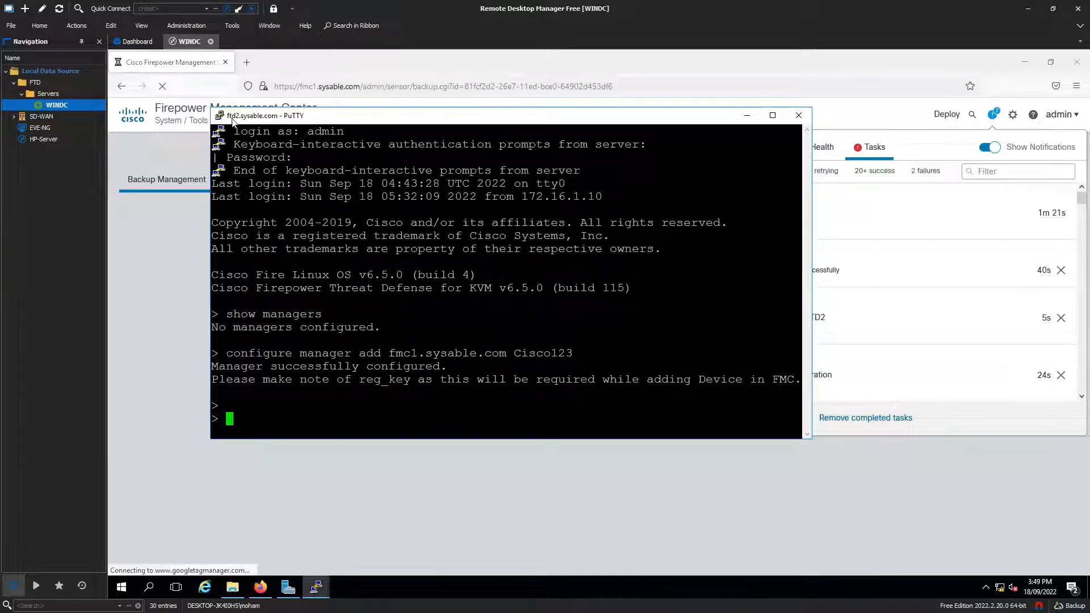
drag(231, 118, 242, 118)
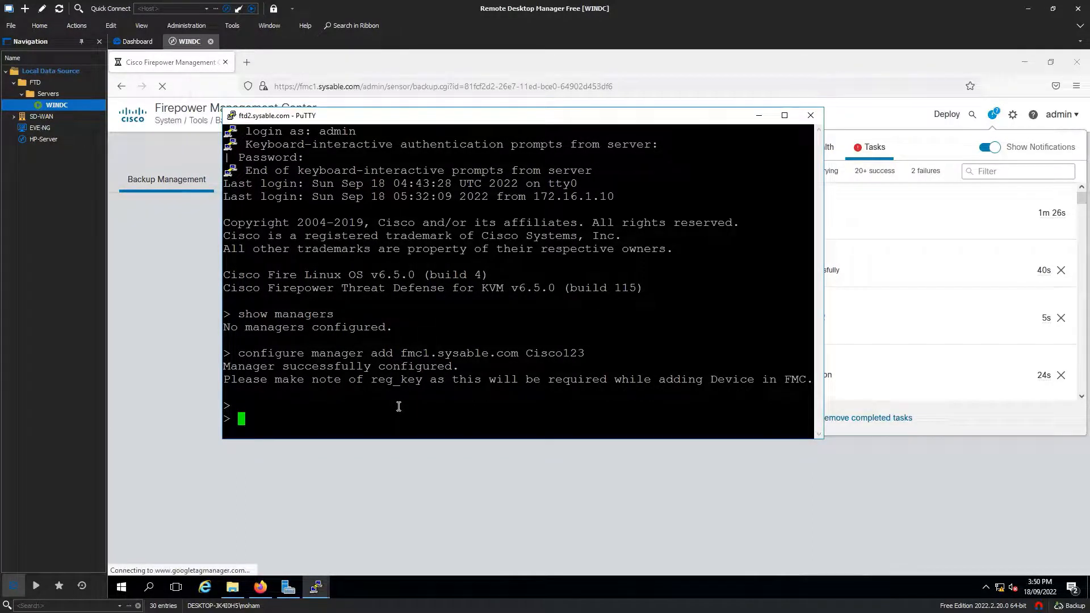
text(show network)
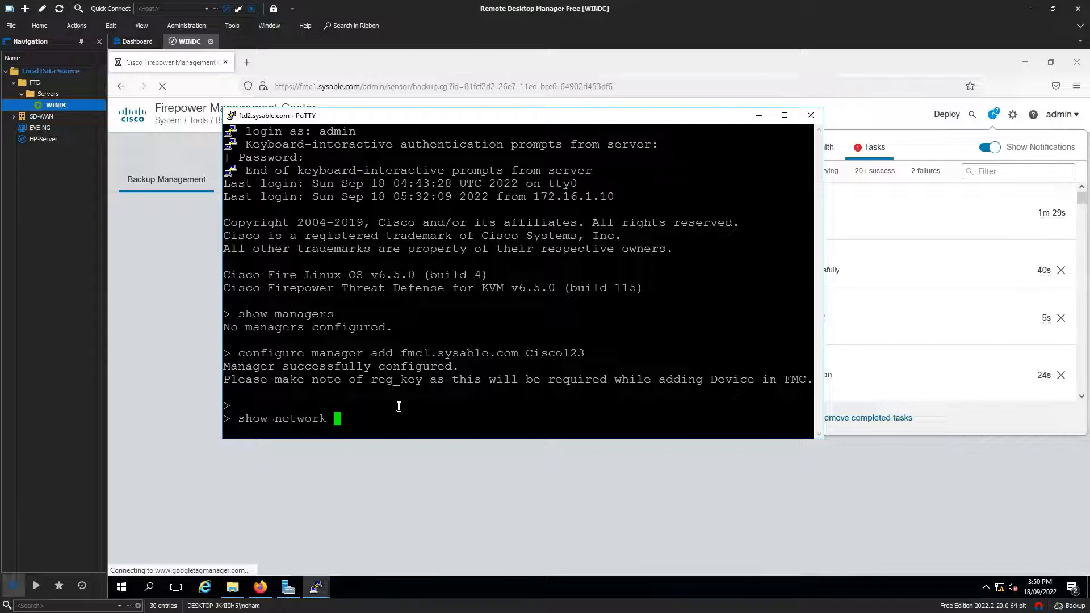
key(Return)
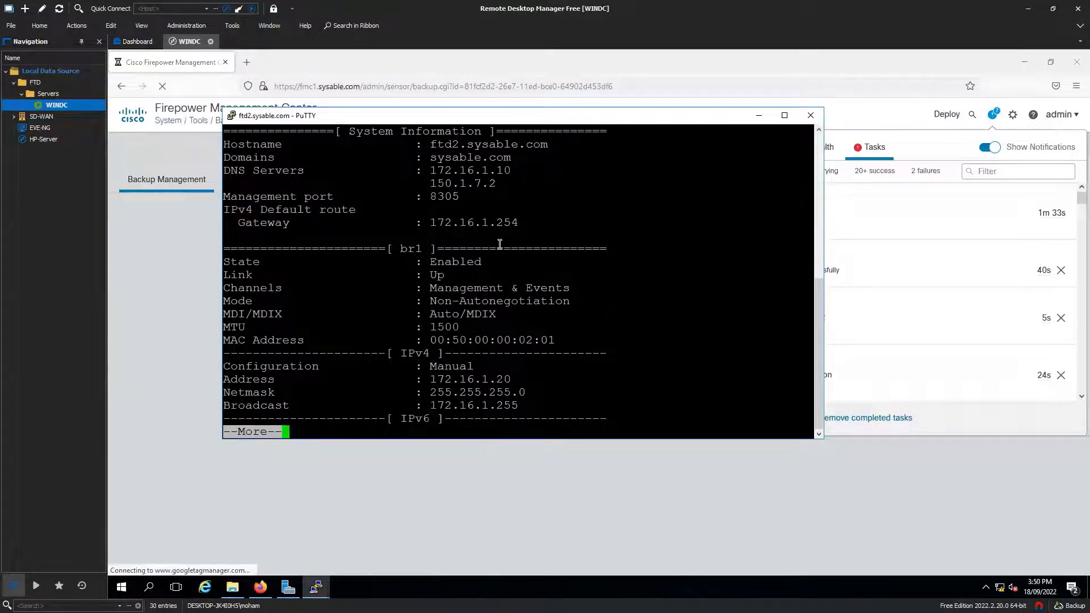
drag(508, 378, 436, 378)
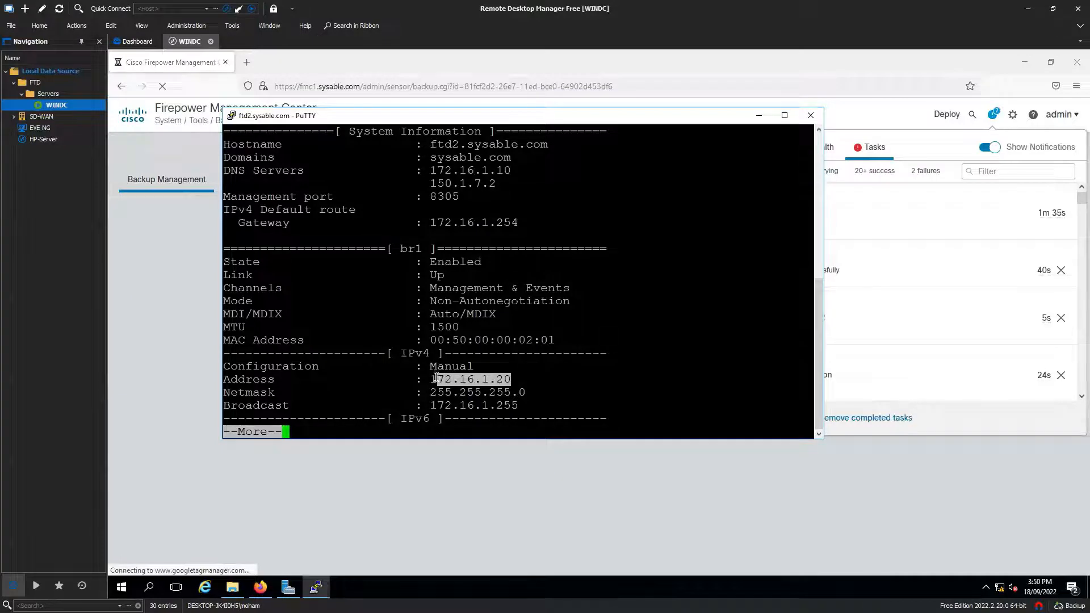
click(523, 365)
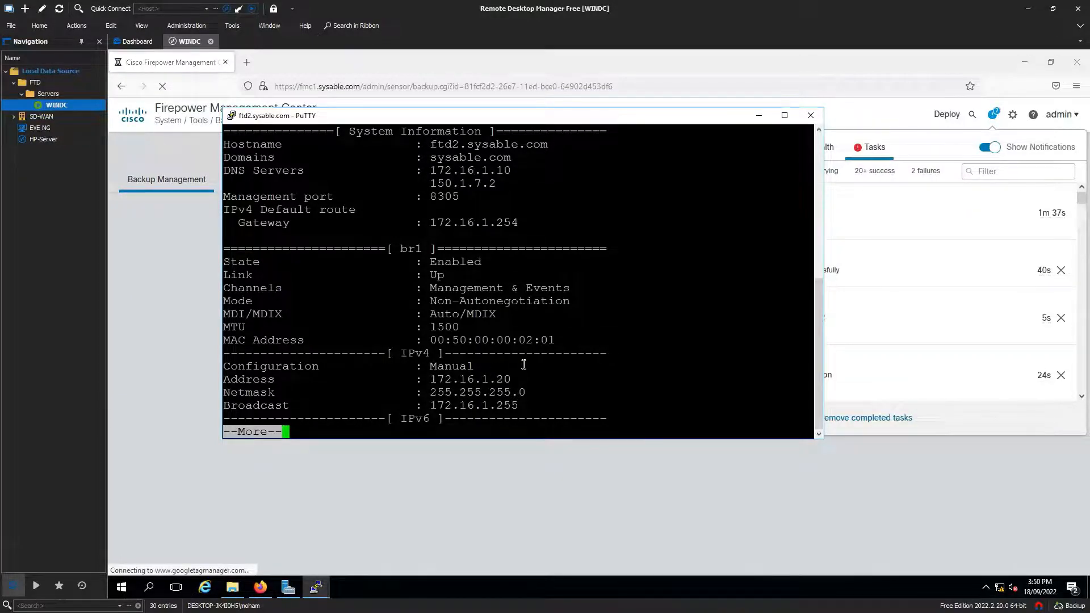
key(space)
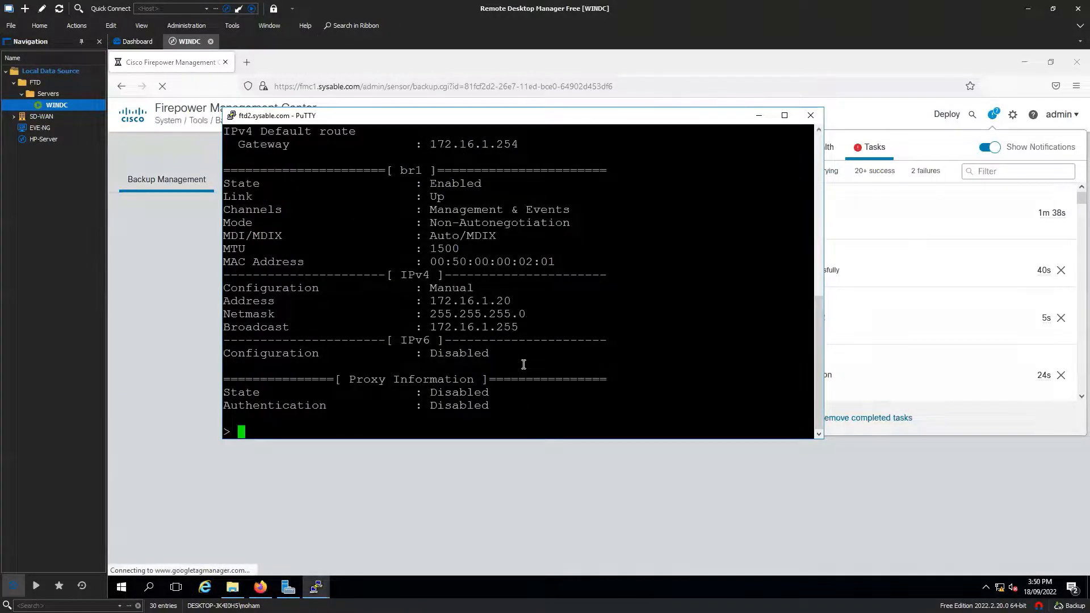
Step: Run 'show interface ip brief' to see subinterfaces 10.1.1.1 and 20.1.1.1, then return to FMC
text(show interface ip brief)
key(Return)
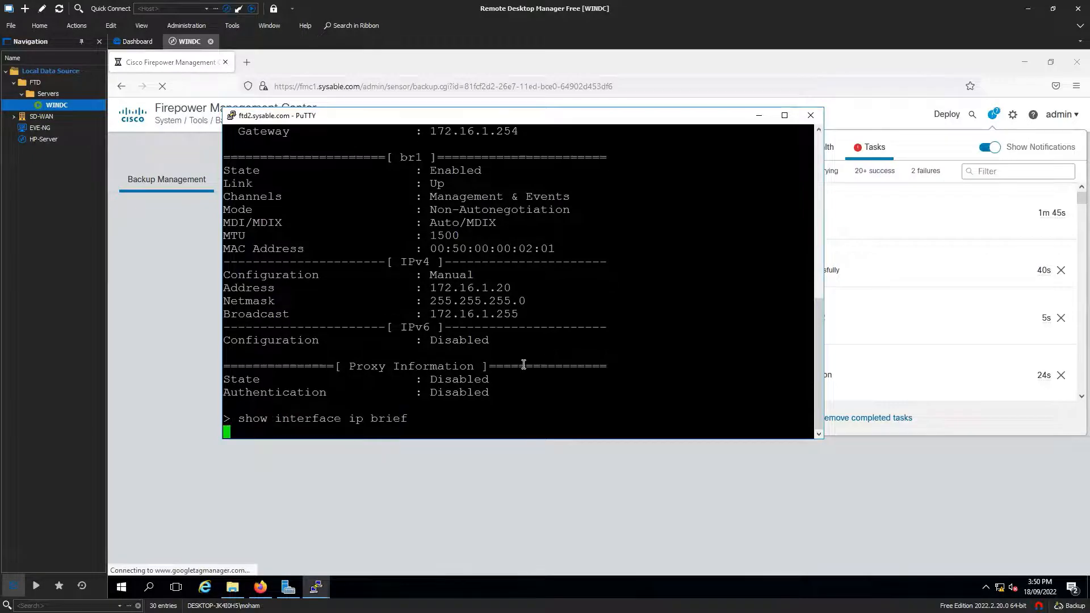
drag(328, 223, 641, 421)
click(534, 373)
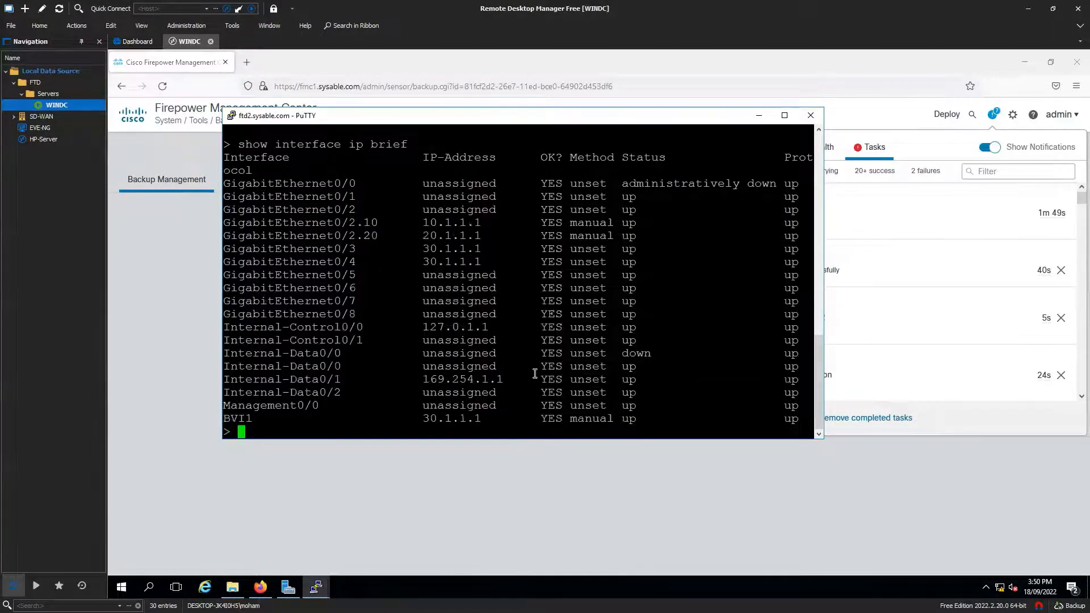
scroll(534, 373, up, 20)
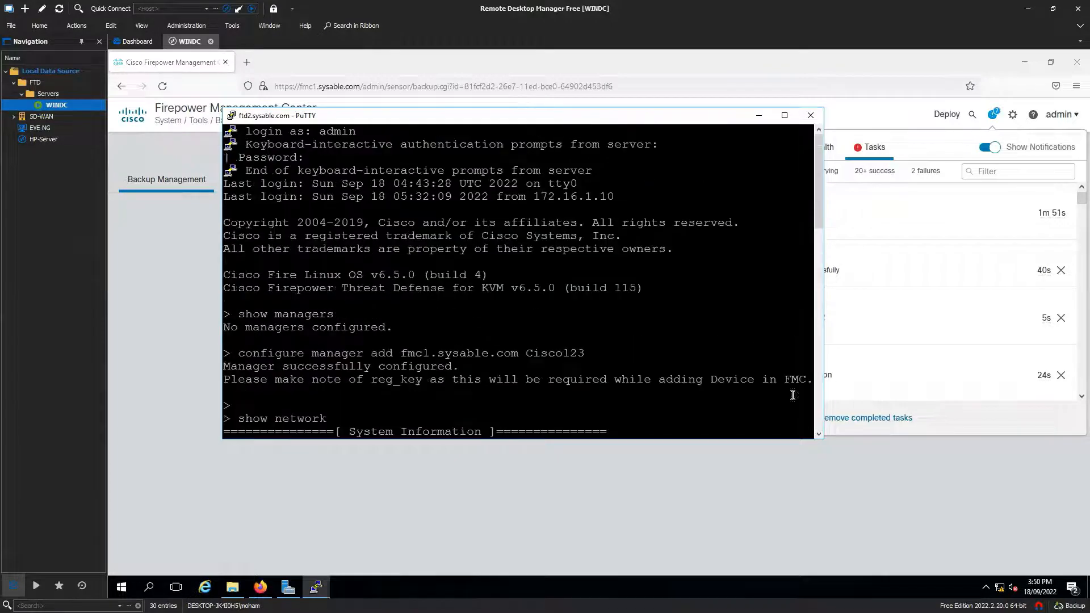
scroll(649, 368, down, 20)
click(917, 151)
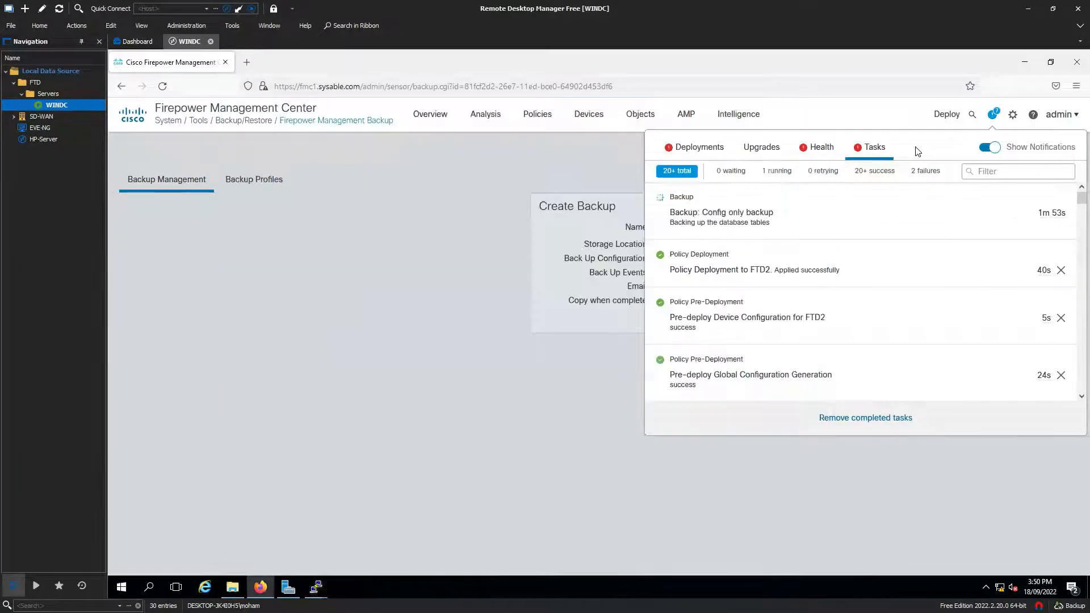
Step: Watch the Config only backup task until Config_only_backup-2022-09-18T05-48-39.tar (415 MB) is listed
click(511, 268)
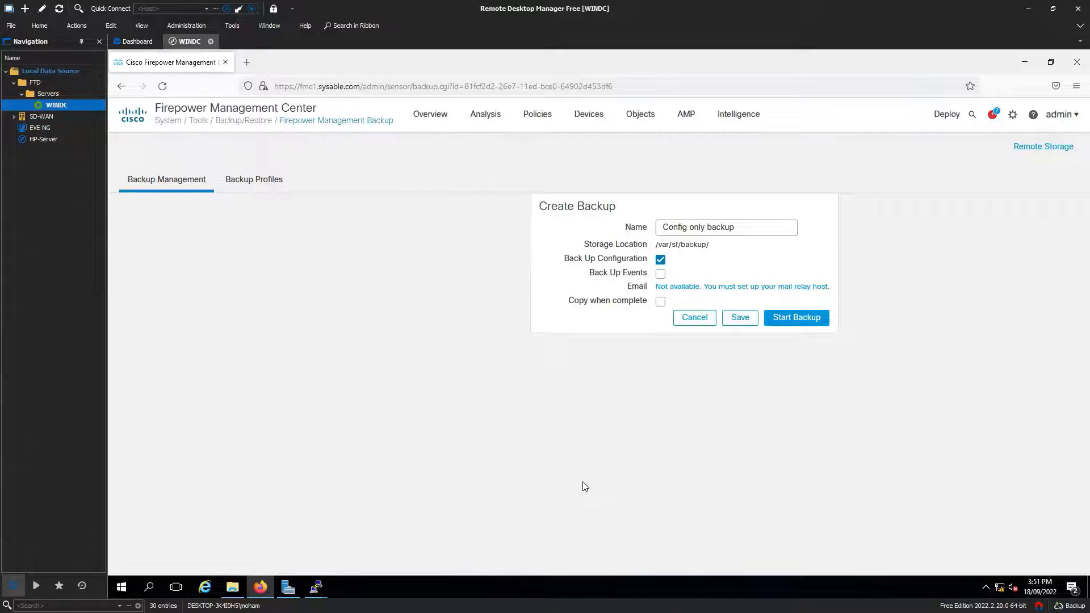
click(992, 114)
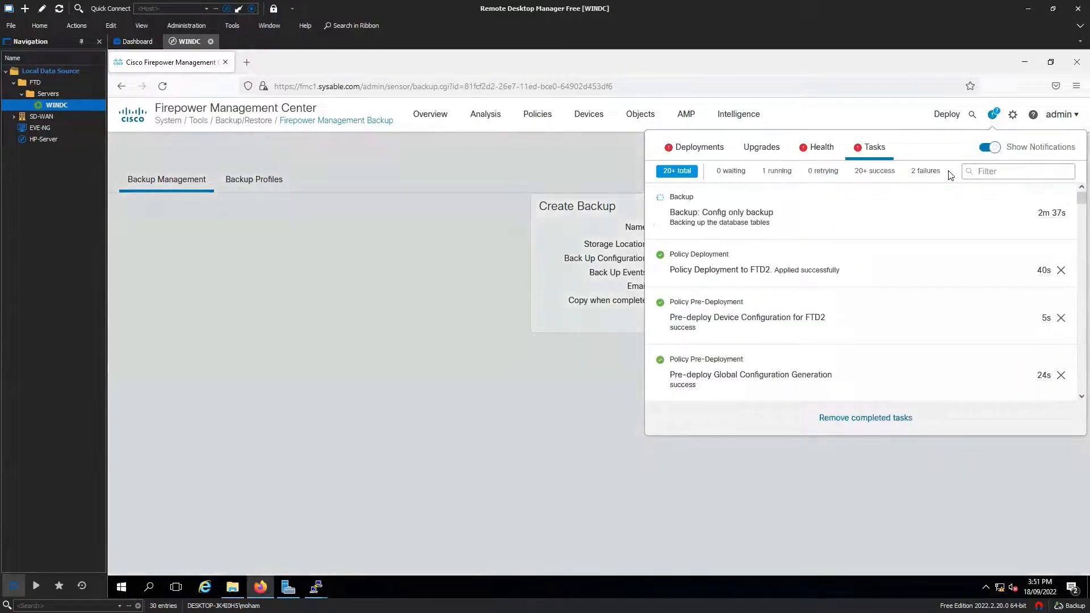
click(493, 209)
mouse_move(588, 126)
click(602, 149)
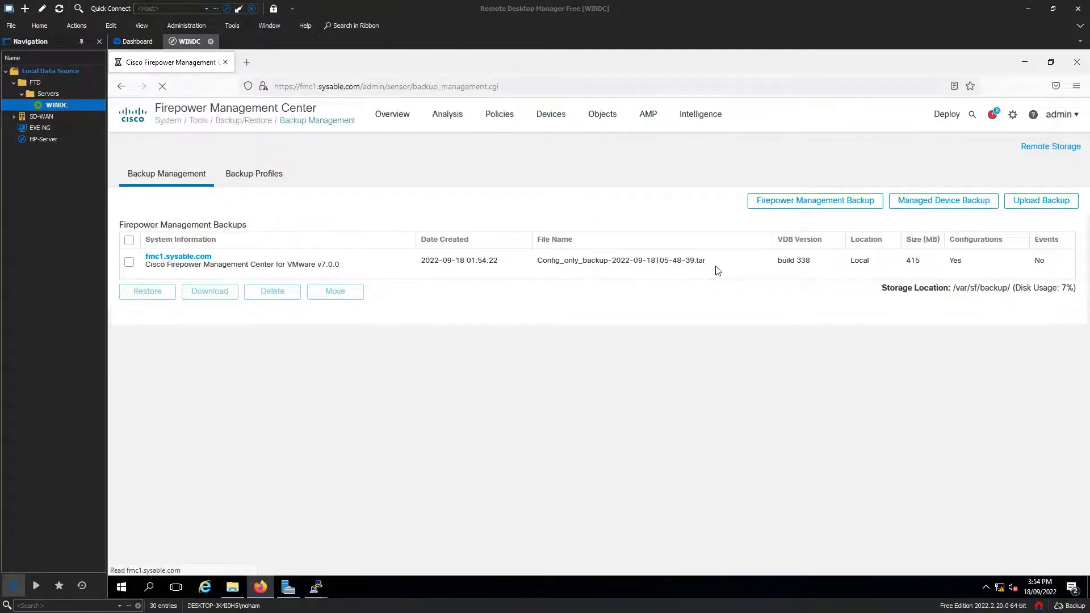
Step: Open the fmc1.sysable.com backup manifest and scroll through its file list
click(198, 259)
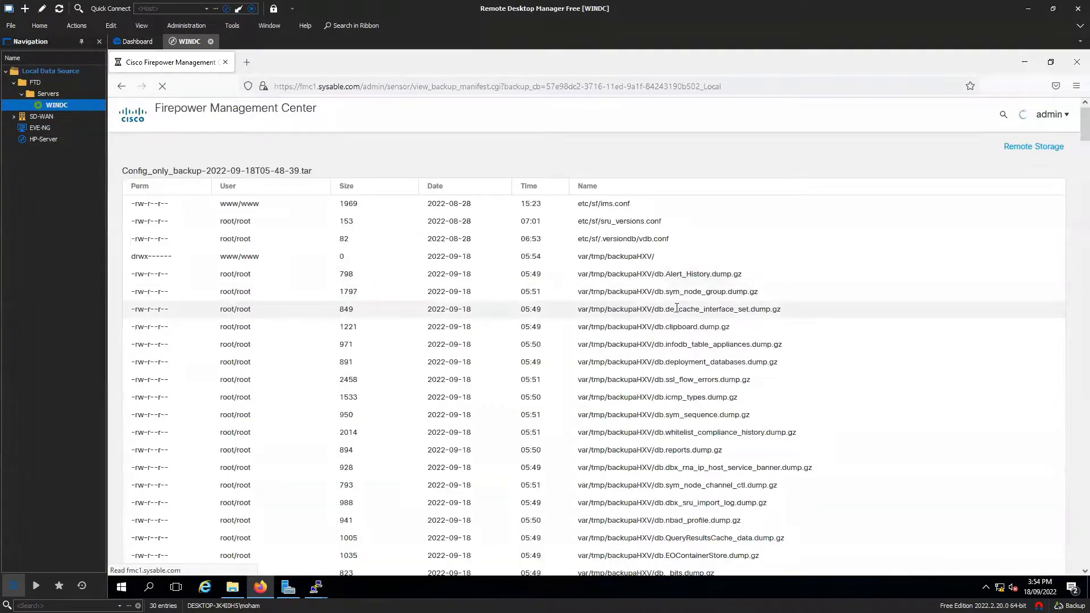
scroll(675, 308, down, 2)
scroll(675, 308, down, 2)
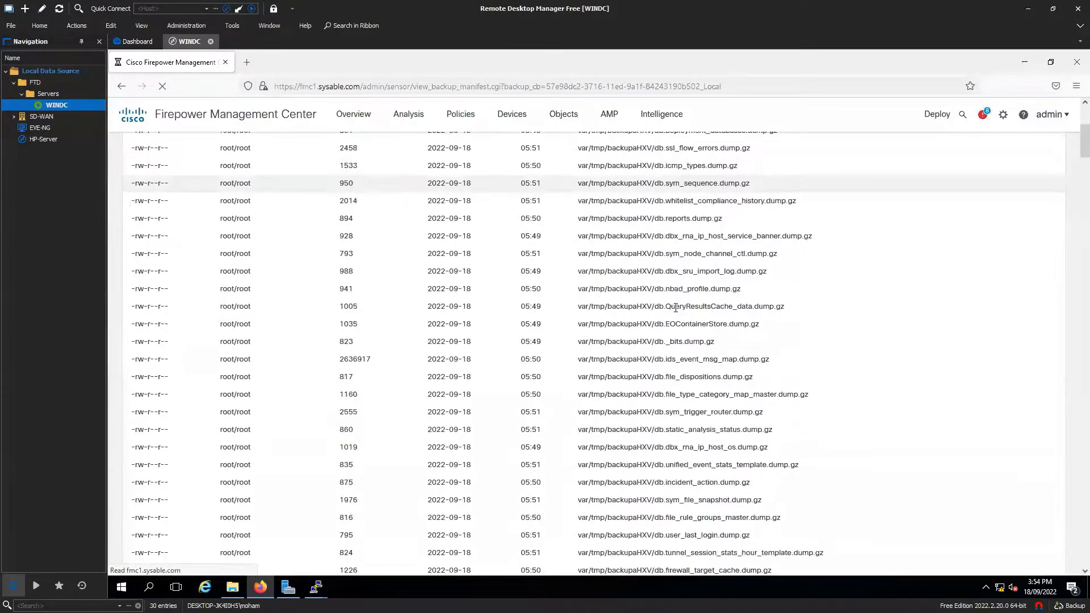
scroll(675, 308, down, 5)
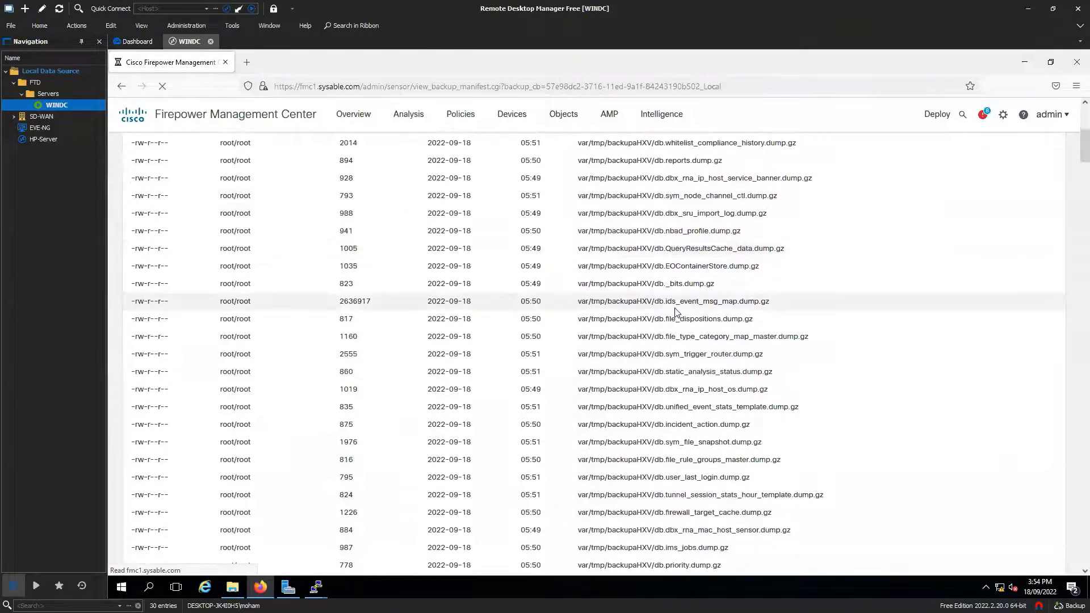
scroll(675, 313, down, 5)
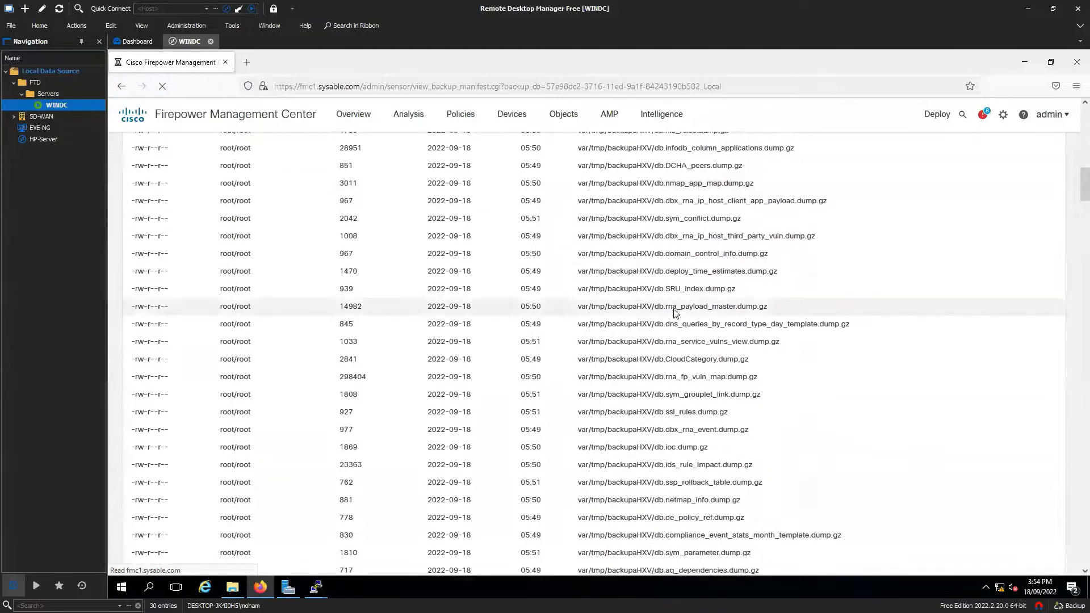
scroll(675, 311, down, 4)
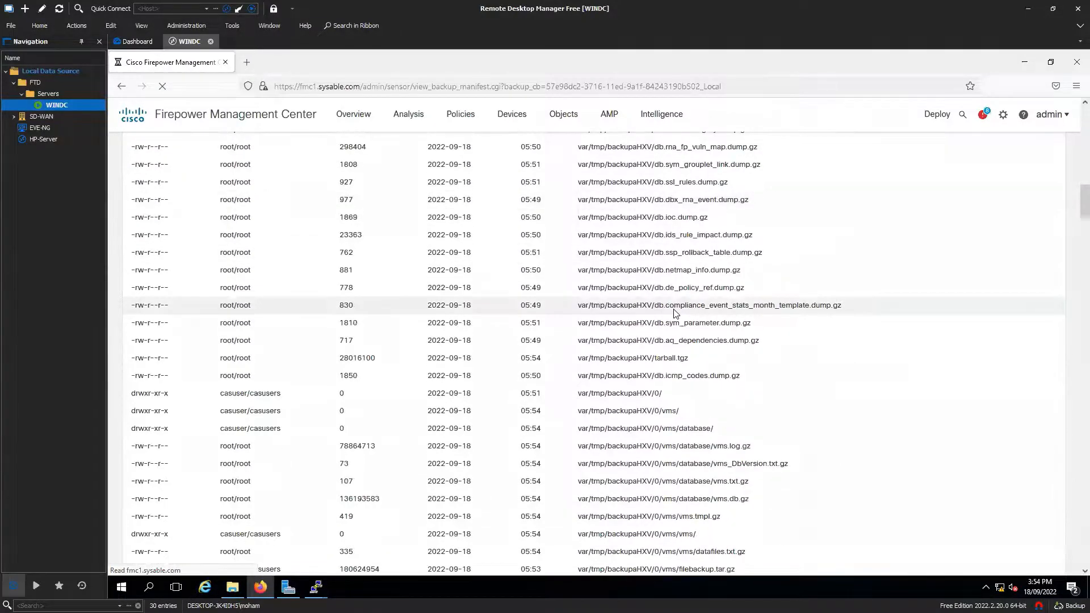
scroll(676, 314, down, 4)
scroll(675, 313, down, 10)
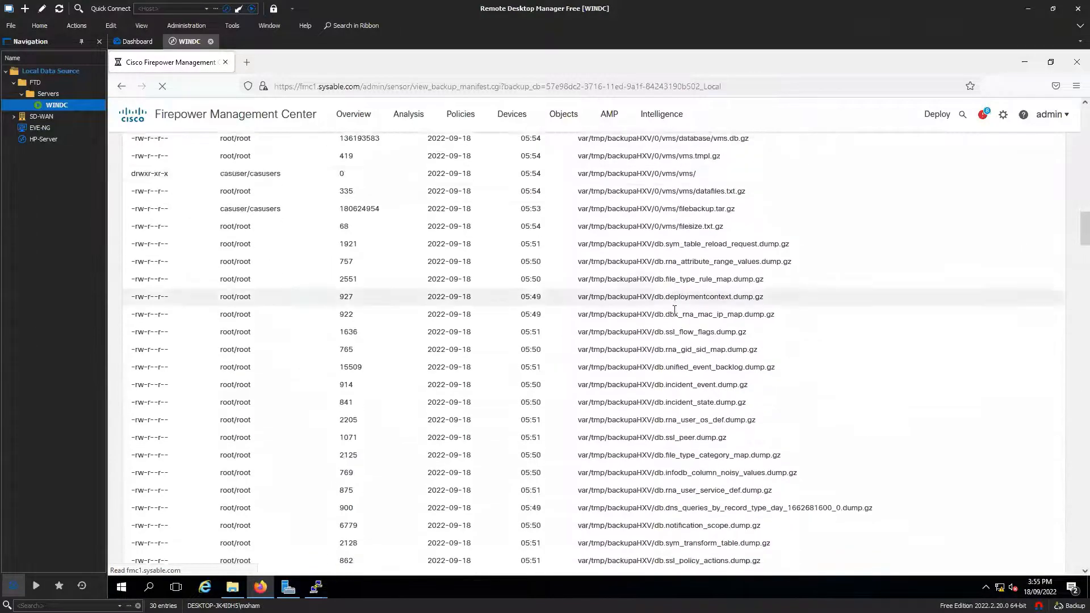
scroll(676, 311, down, 8)
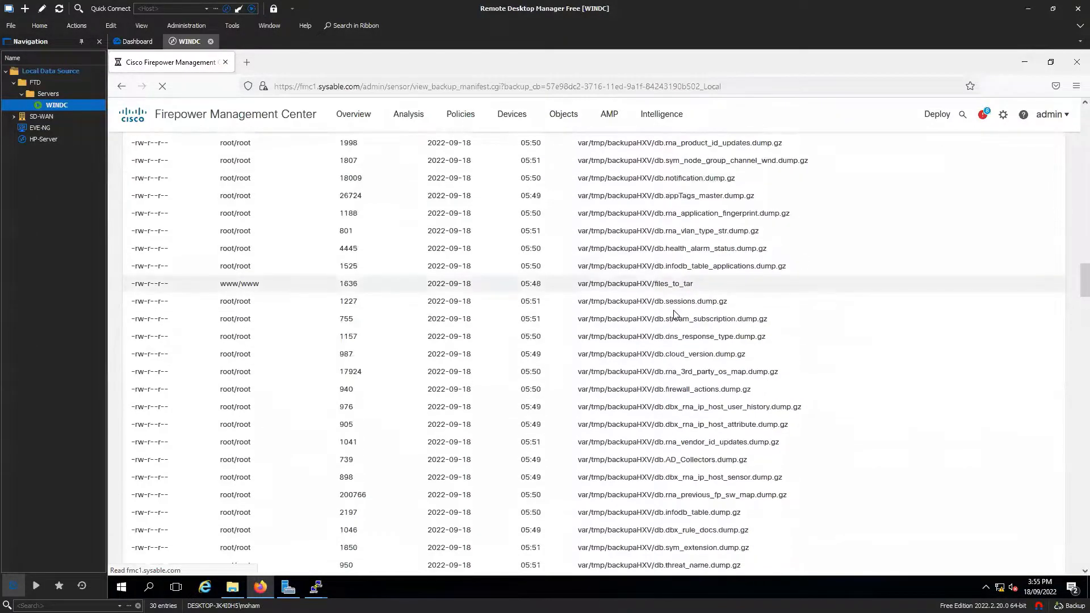
scroll(674, 314, down, 3)
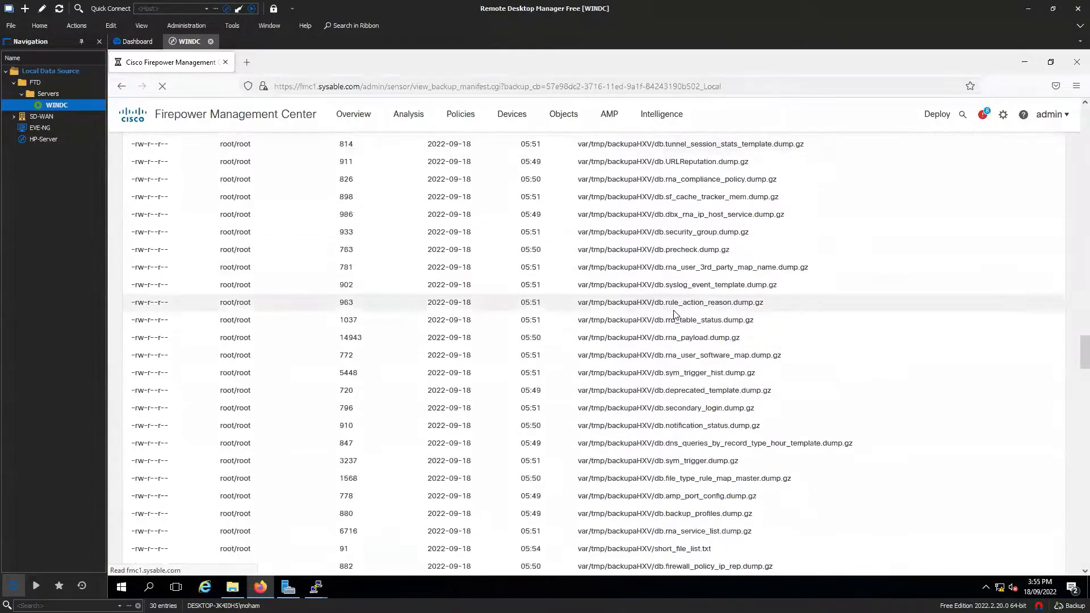
scroll(675, 313, down, 4)
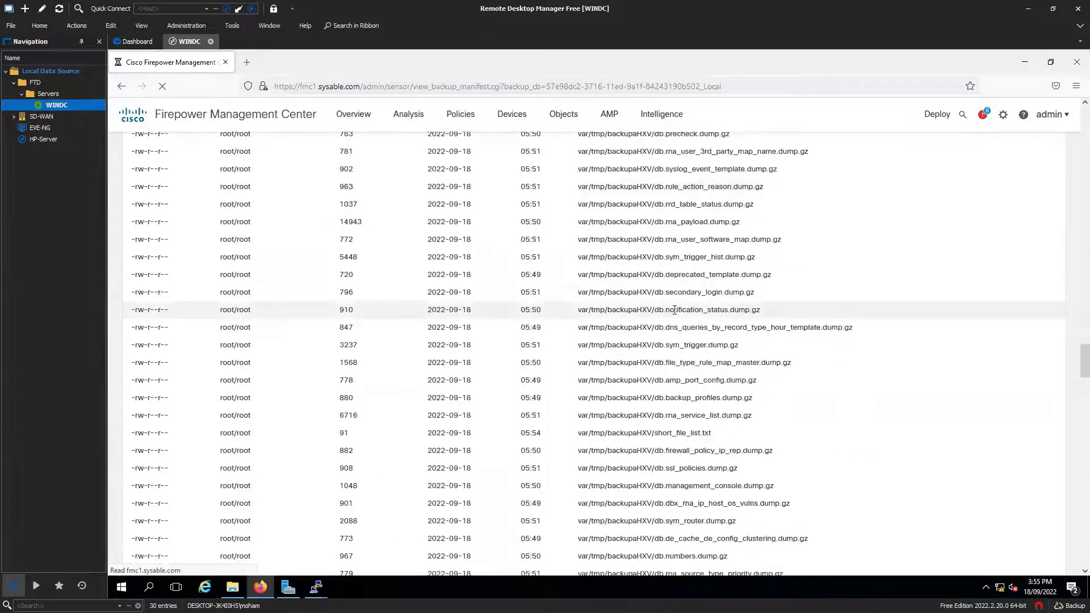
scroll(676, 314, down, 10)
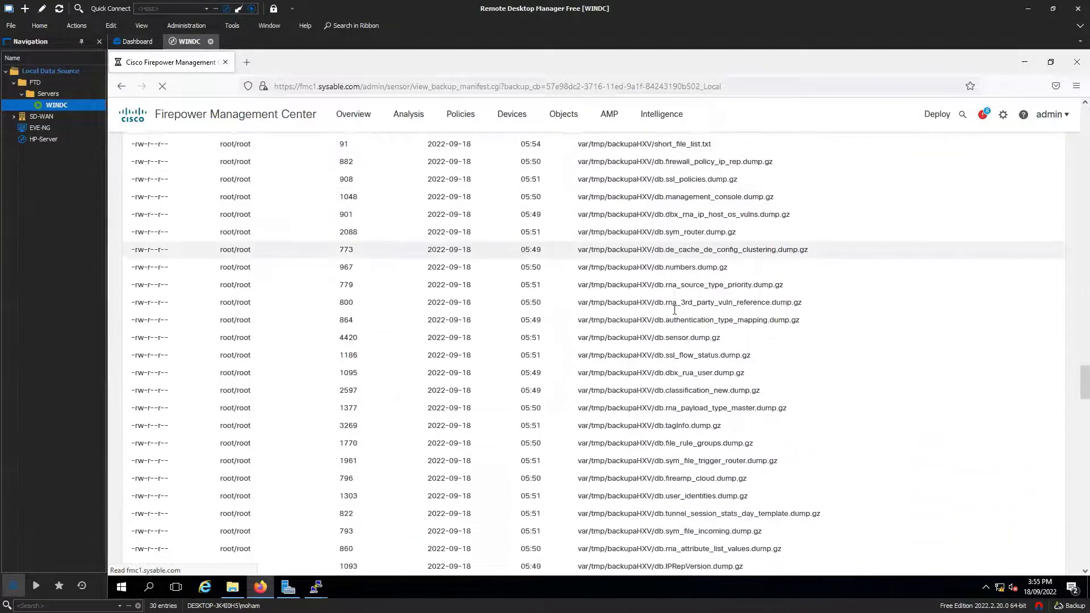
scroll(674, 310, down, 10)
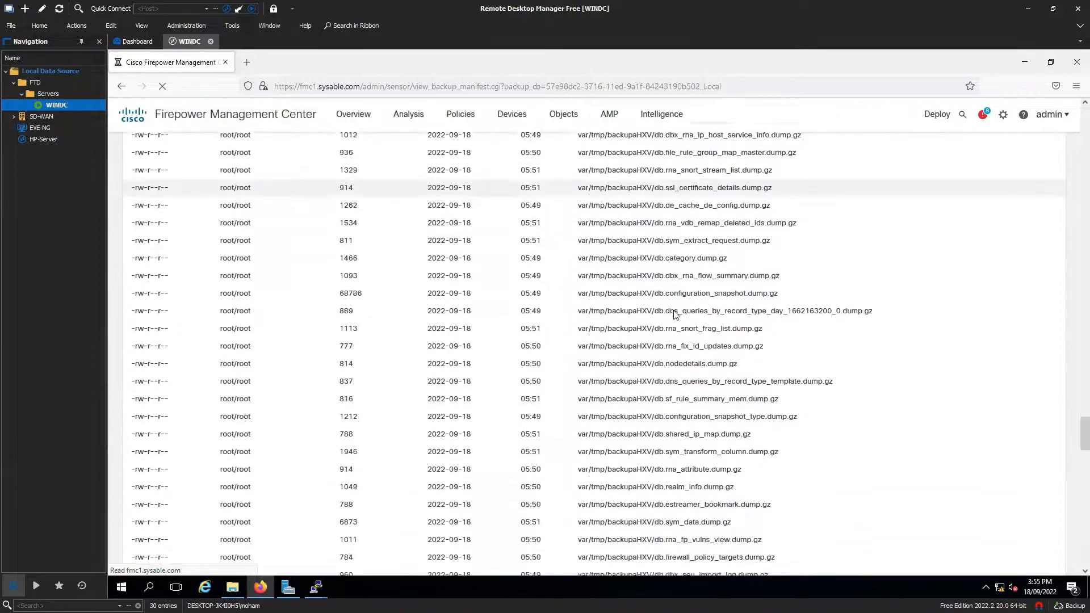
scroll(674, 311, down, 2)
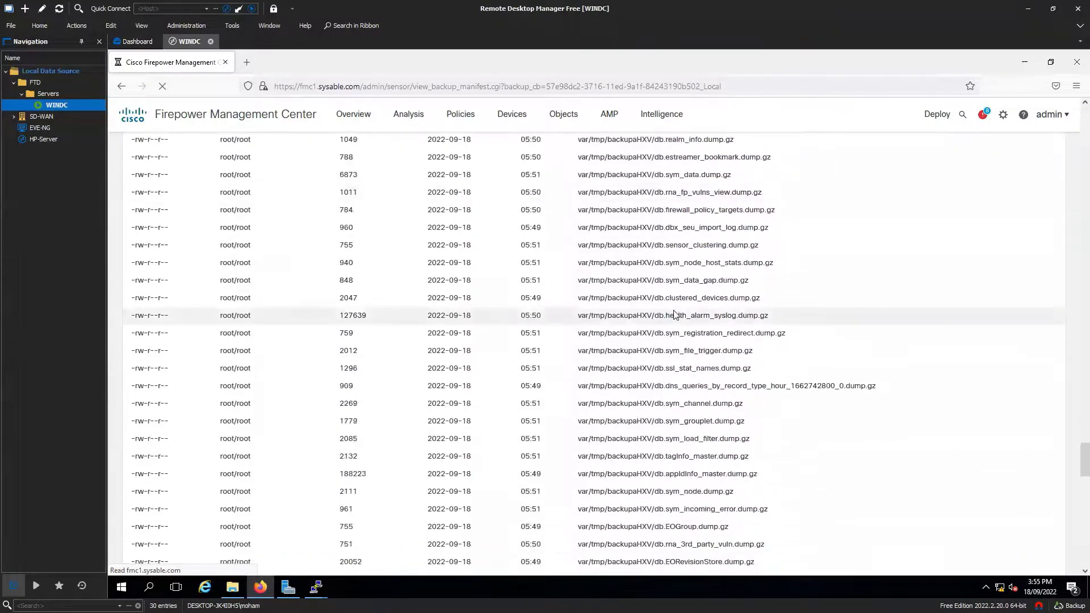
Step: Locate and highlight the db.firewall_policy_targets.dump.gz entry in the manifest
scroll(675, 314, up, 1)
scroll(675, 311, up, 1)
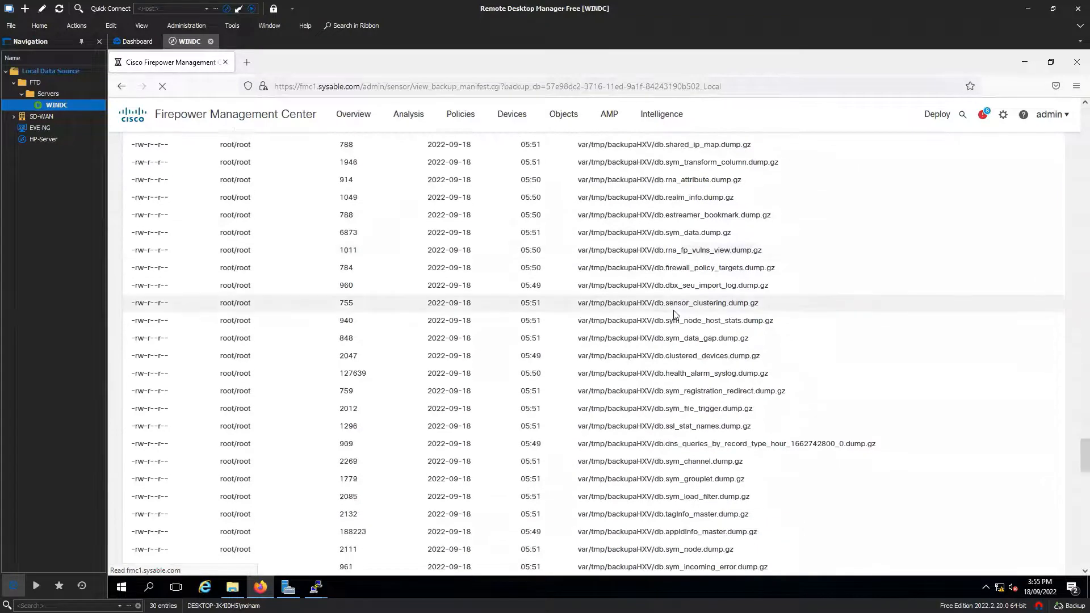
scroll(674, 311, down, 2)
scroll(675, 314, up, 1)
drag(665, 267, 736, 266)
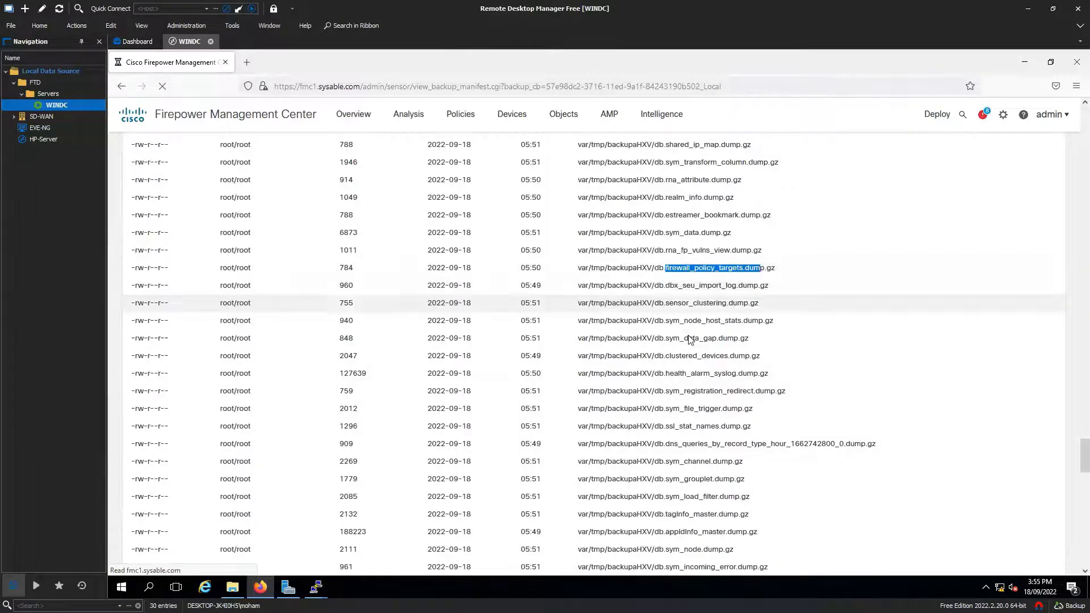
scroll(689, 335, down, 10)
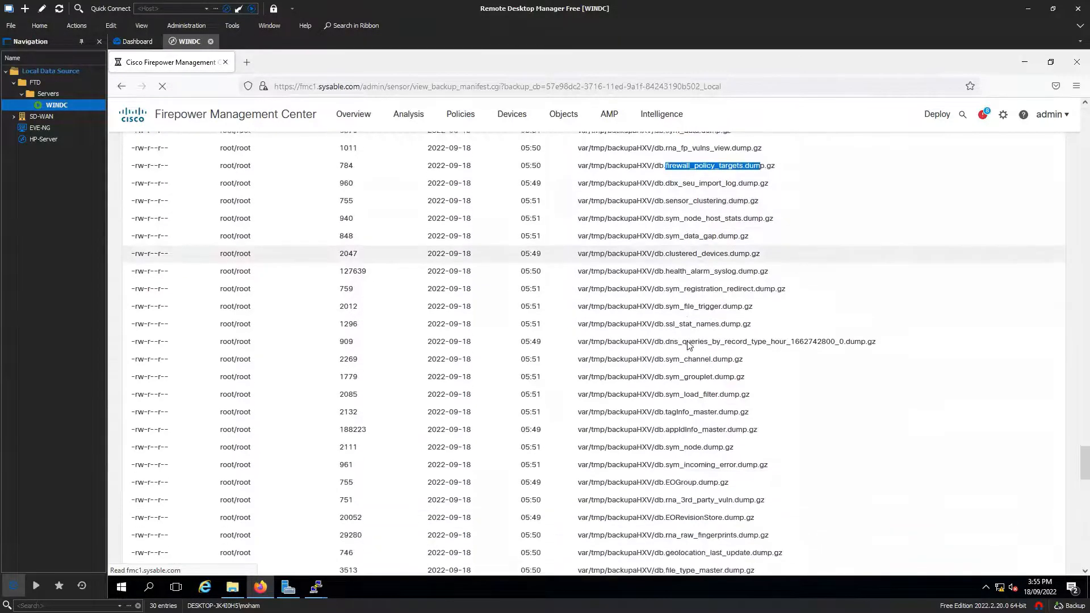
scroll(685, 365, up, 10)
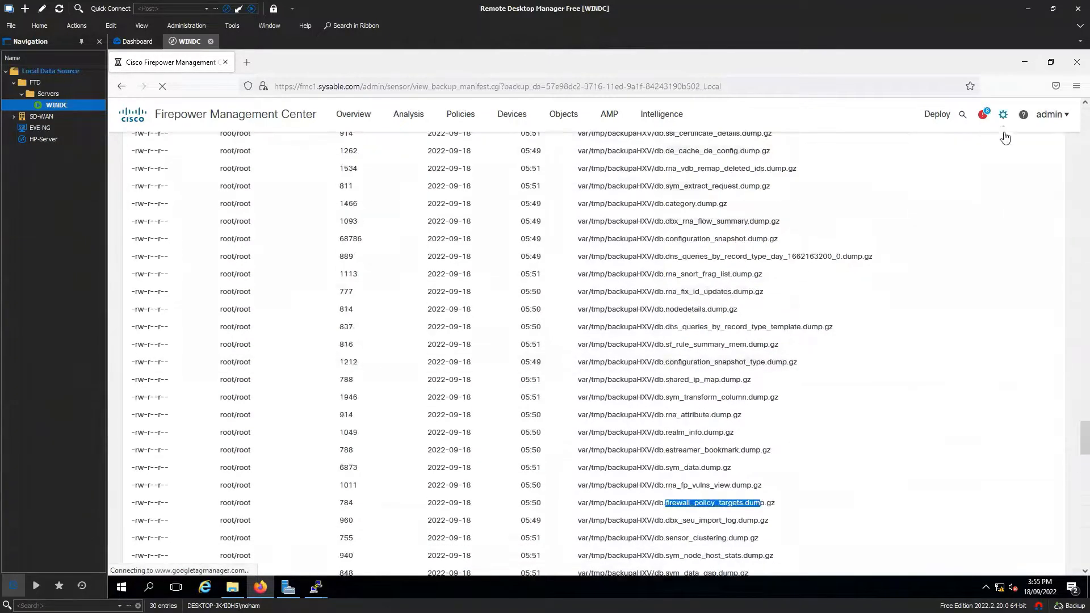
click(1002, 116)
Step: Return to the Backup Management list via the gear menu's Backup/Restore
click(988, 245)
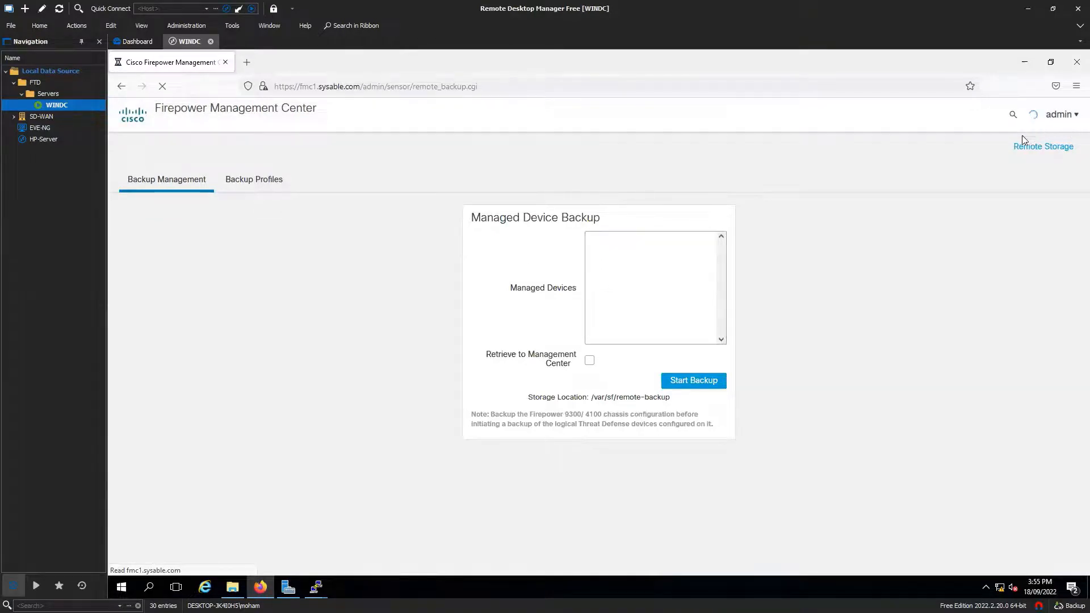
click(1011, 122)
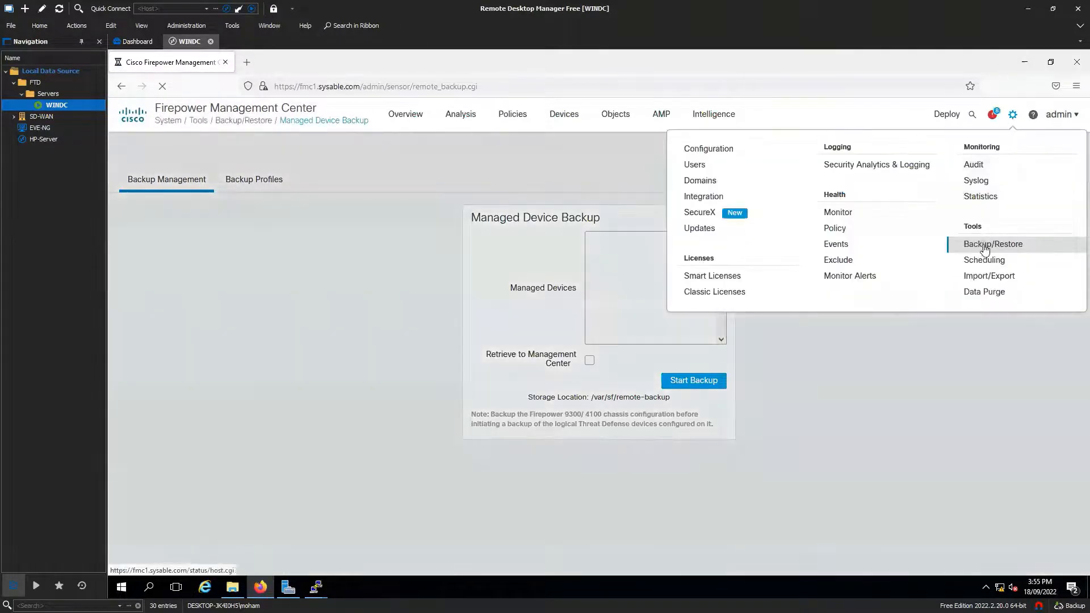
click(992, 244)
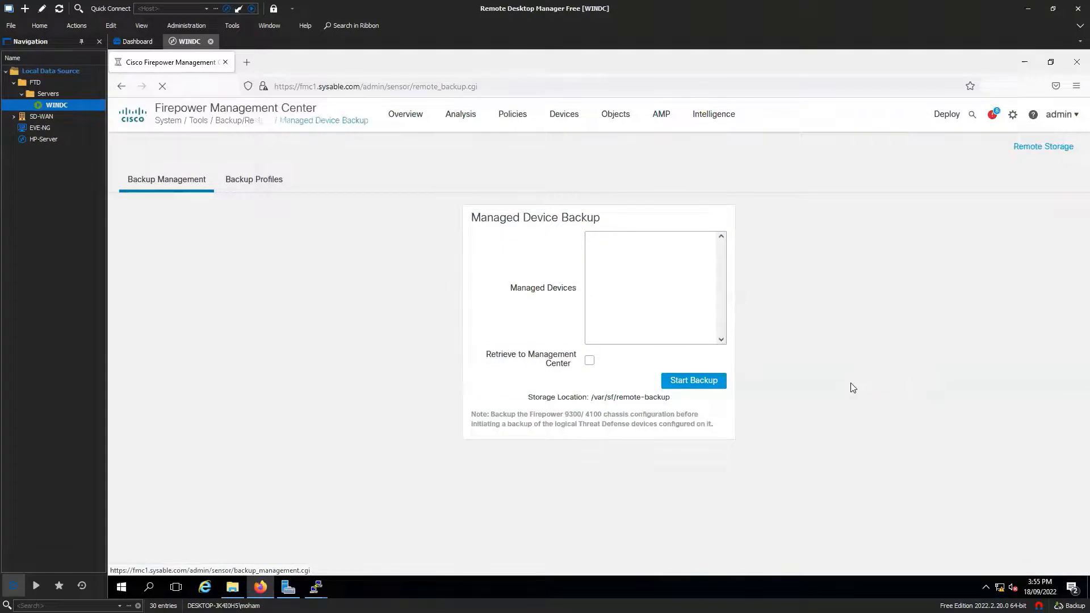